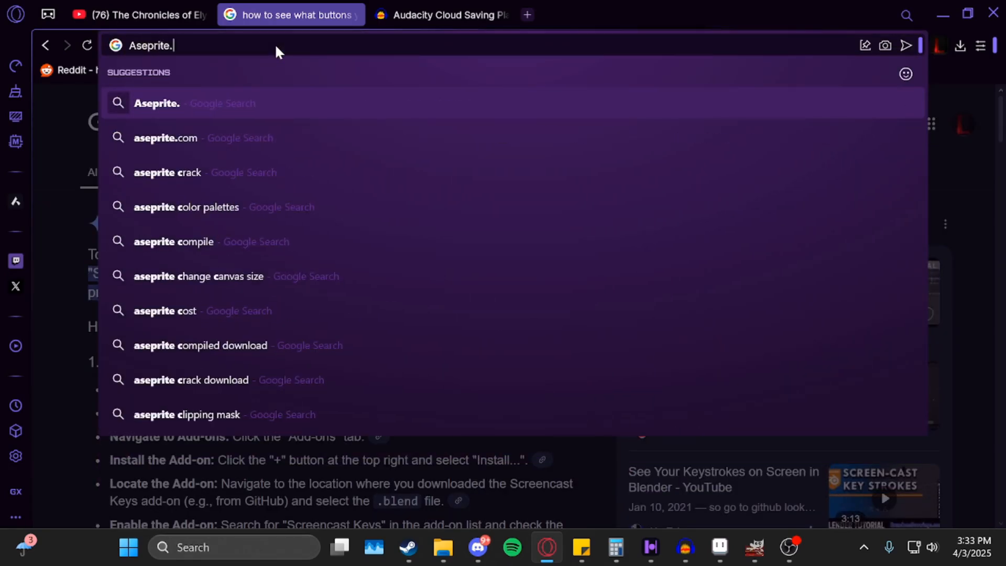
Search Google for aseprite.org and open the official Aseprite website from the top result.
key("Down")
key("Return")
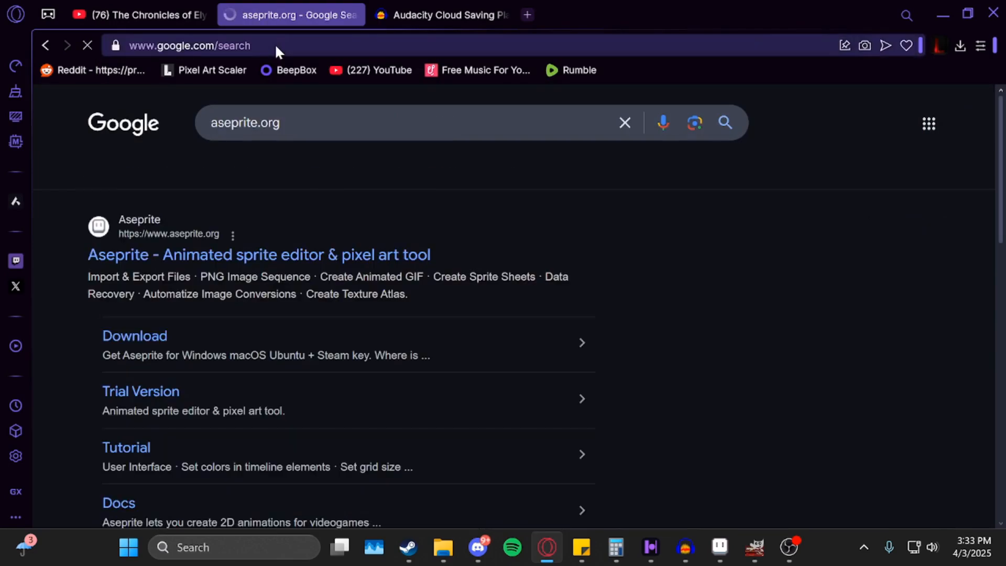
left_click(248, 253)
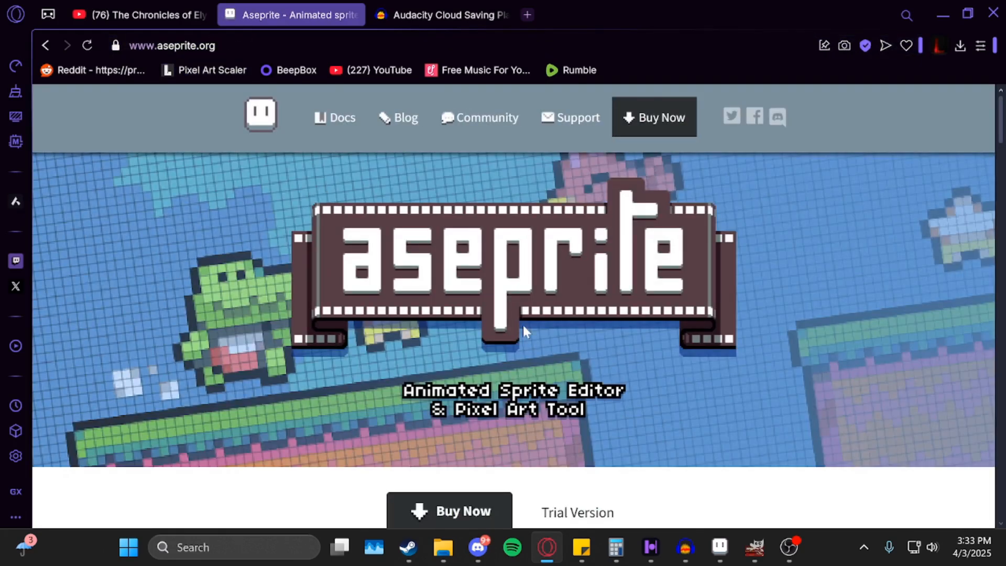
Browse down the aseprite.org homepage and go to the Trial Version page.
scroll(526, 331, "down", 2)
scroll(478, 359, "down", 3)
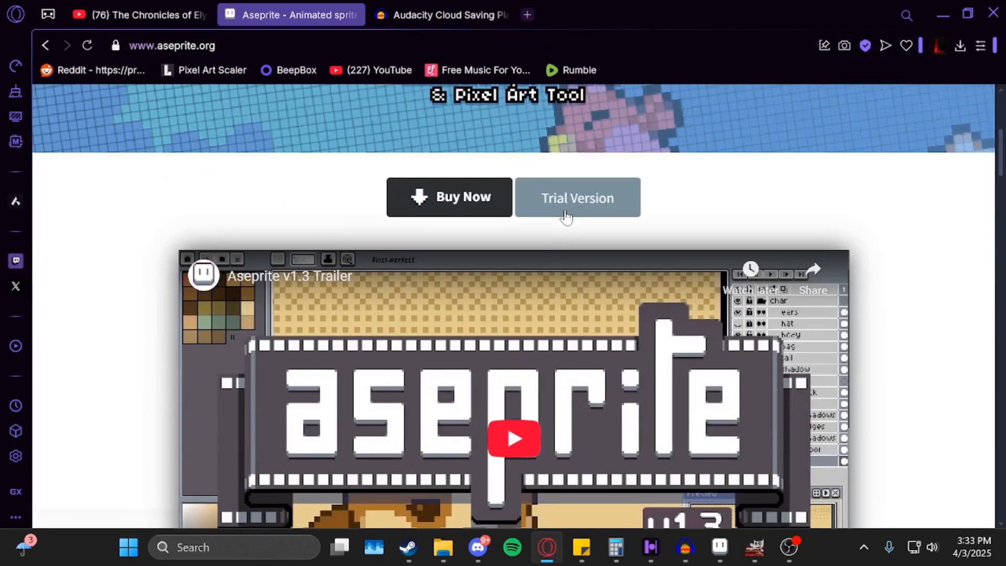
scroll(467, 220, "down", 2)
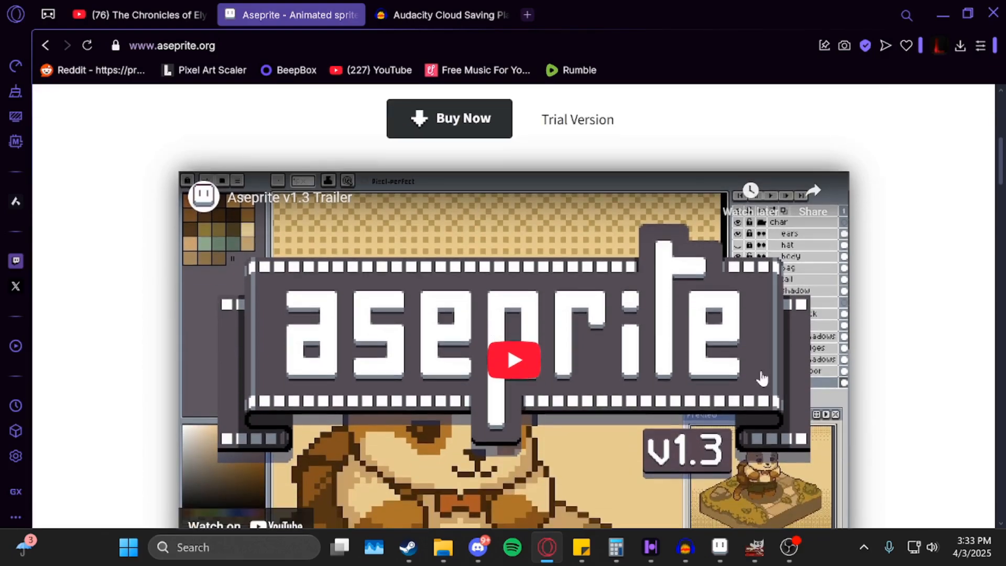
scroll(833, 324, "down", 2)
scroll(832, 325, "down", 4)
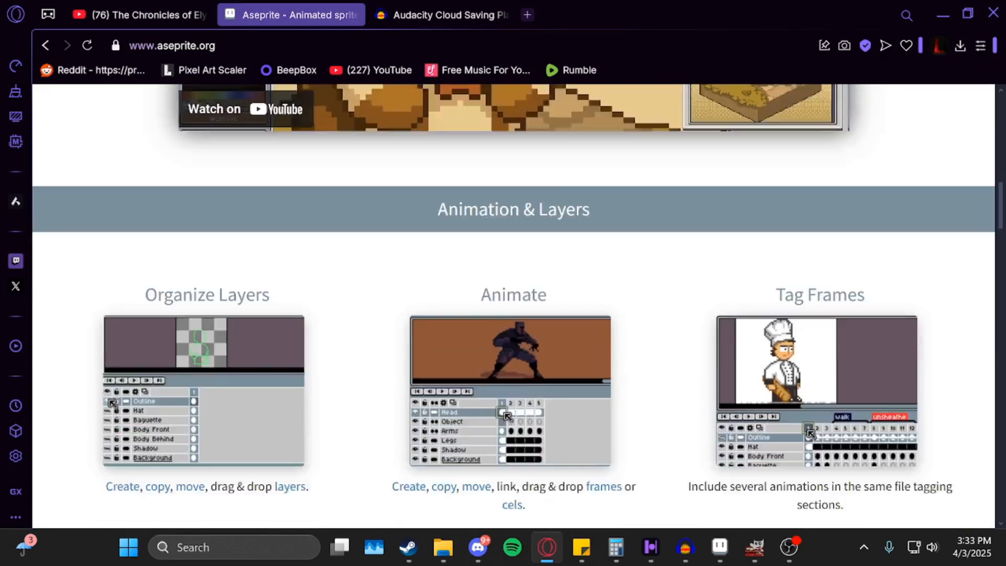
scroll(594, 300, "down", 3)
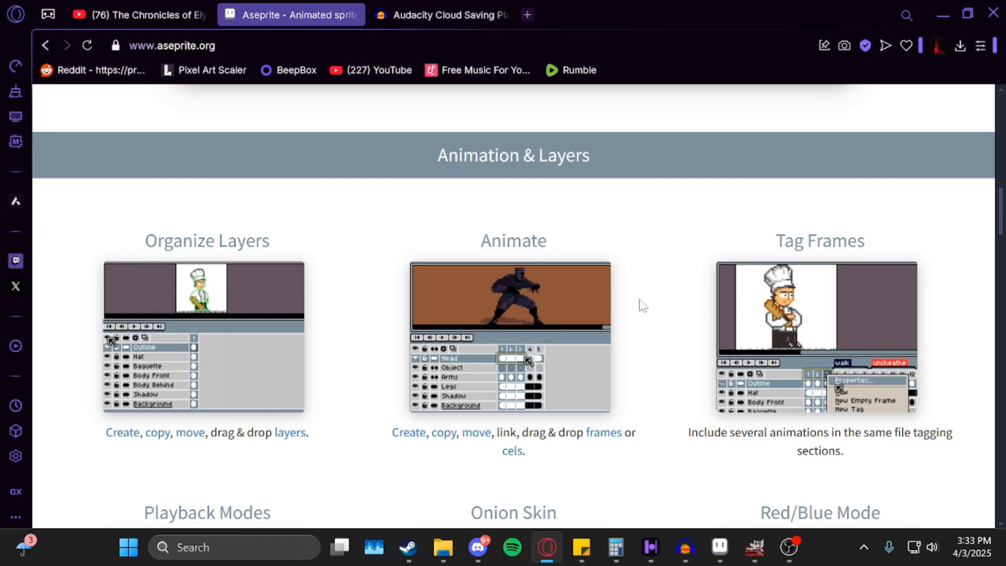
scroll(619, 288, "down", 1)
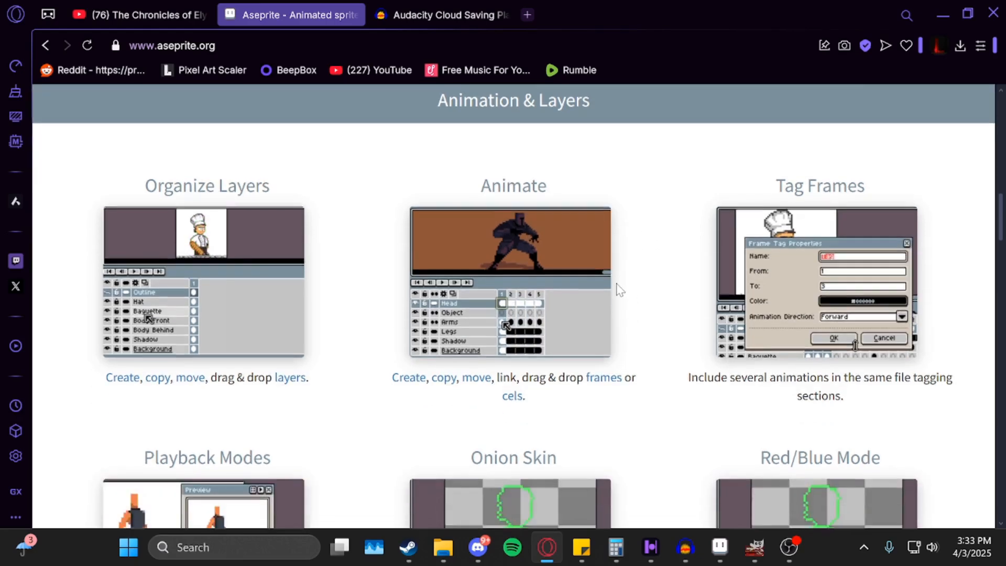
scroll(655, 342, "up", 4)
scroll(753, 368, "up", 10)
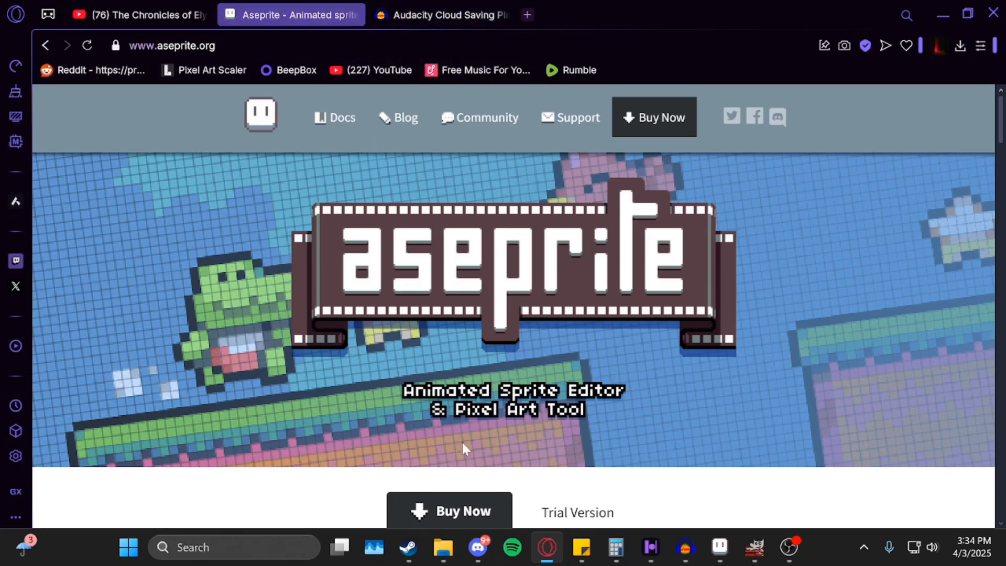
scroll(463, 444, "down", 2)
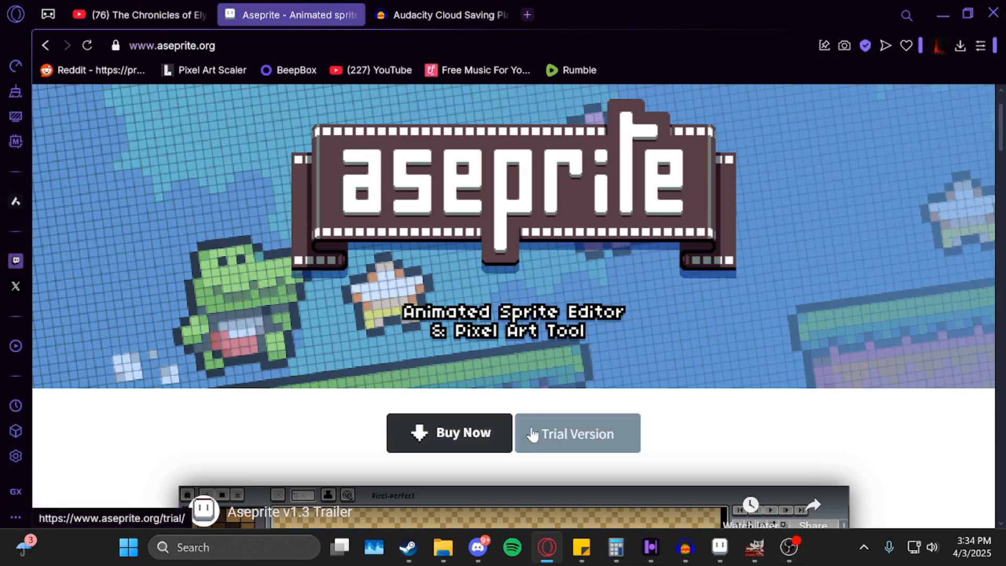
left_click(606, 441)
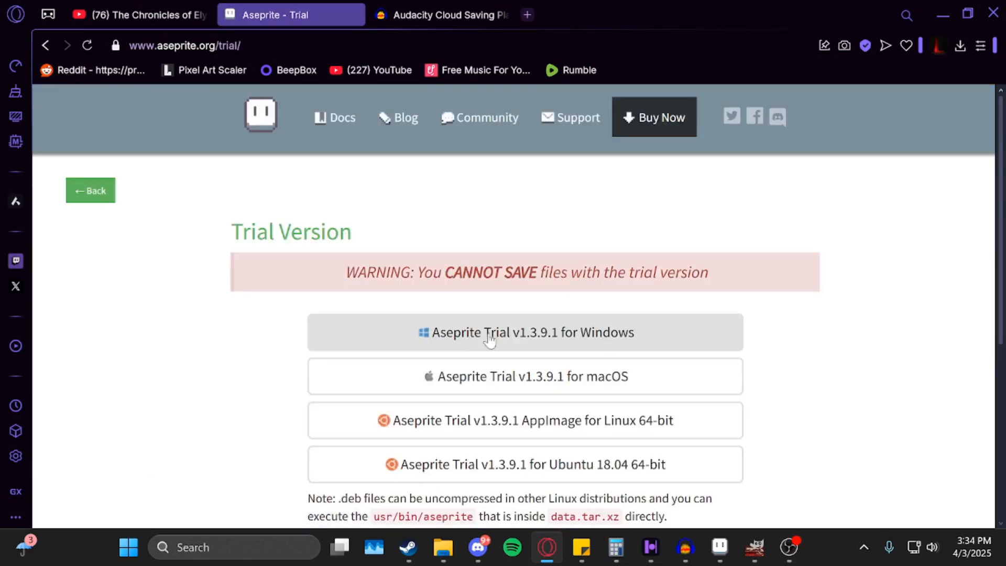
Download Aseprite Trial v1.3.9.1 for Windows, then bring the Aseprite app to the front.
scroll(517, 343, "down", 2)
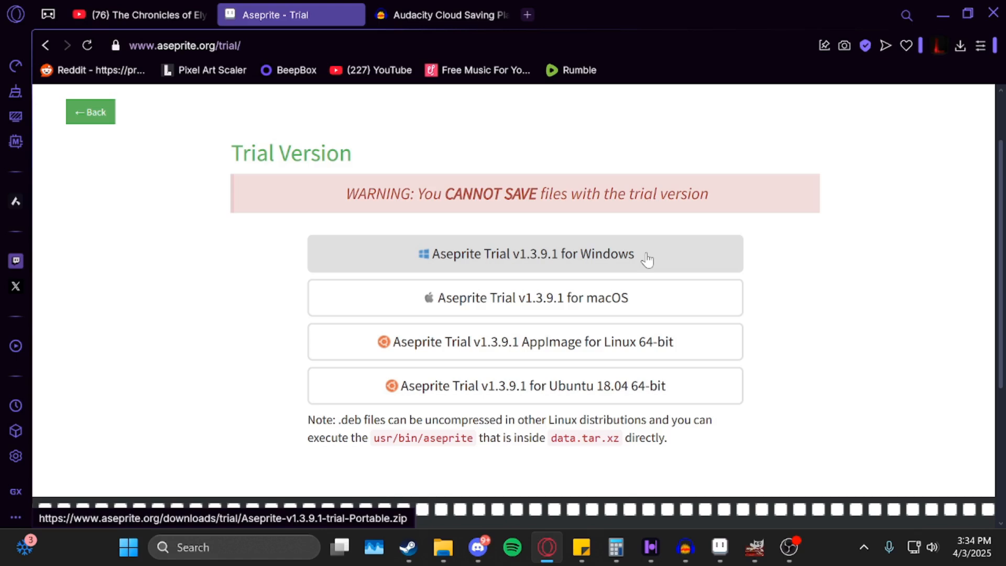
left_click(495, 269)
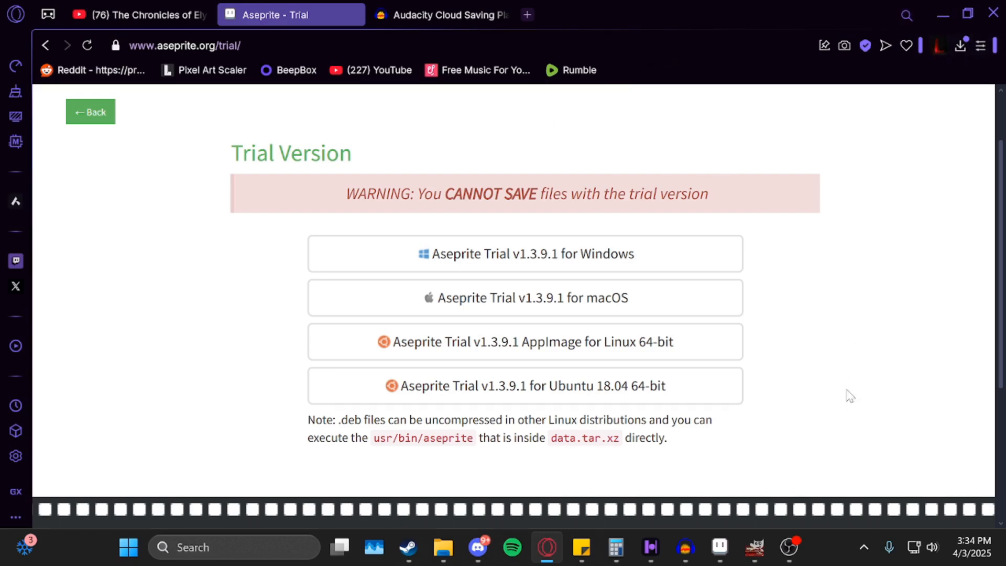
left_click(731, 556)
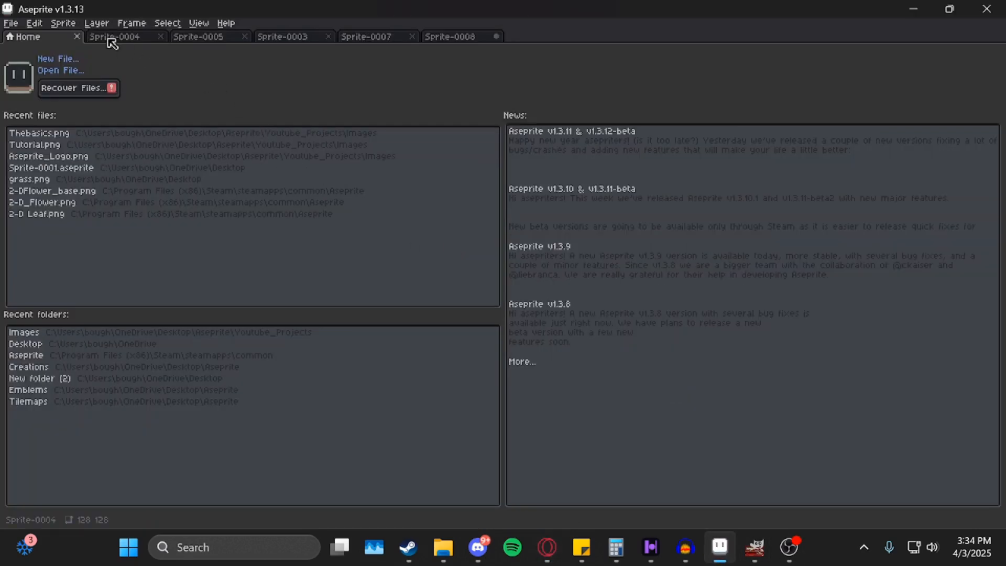
Start a new sprite with RGBA colour mode and a transparent background.
left_click(10, 23)
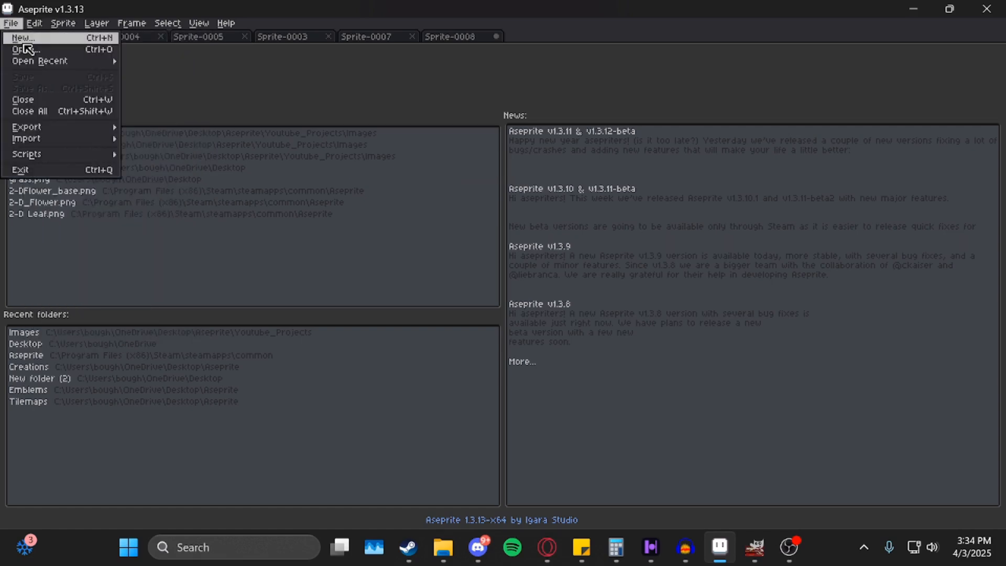
left_click(26, 40)
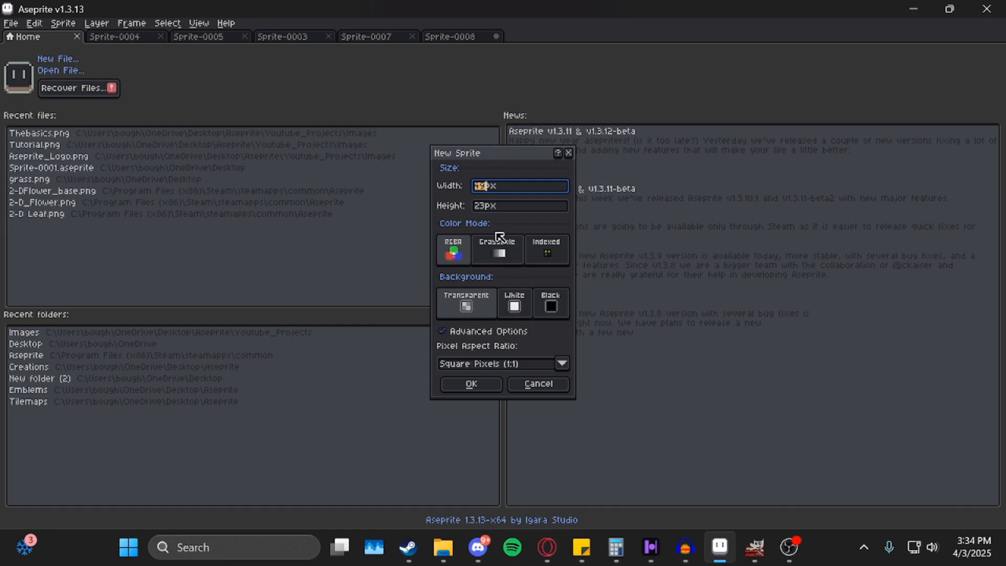
left_click(501, 251)
left_click(544, 251)
left_click(456, 256)
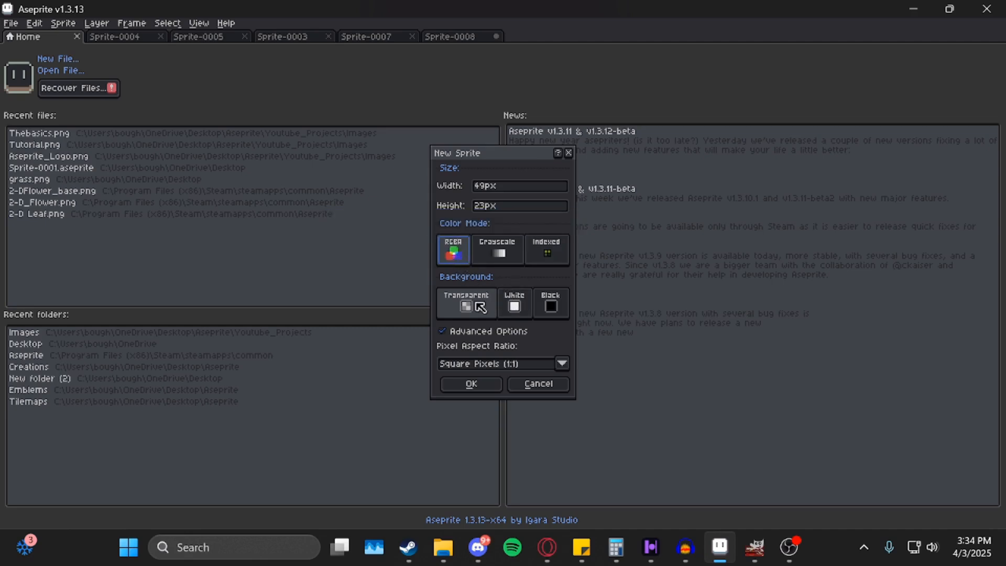
left_click(546, 305)
left_click(515, 305)
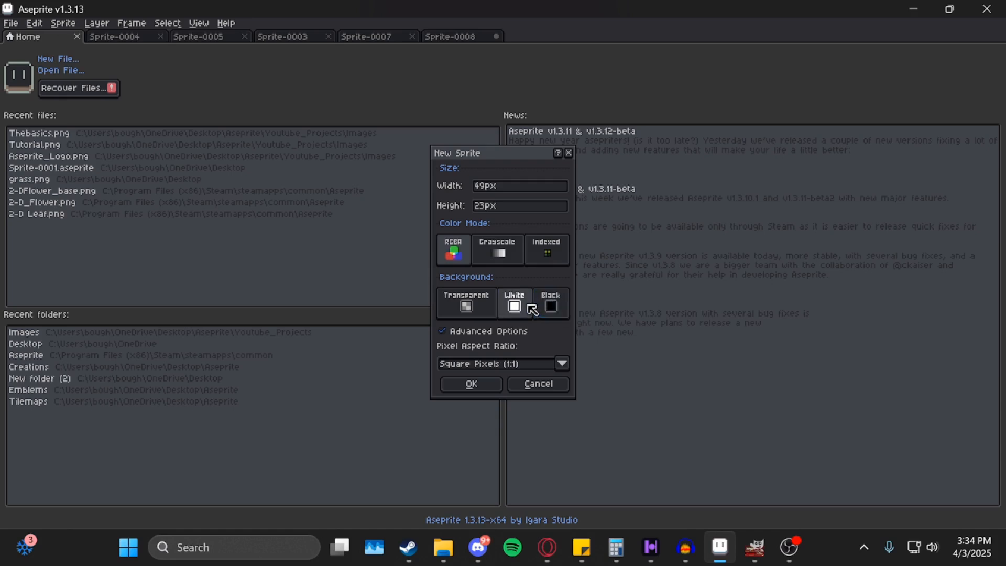
left_click(466, 305)
left_click(515, 305)
left_click(552, 313)
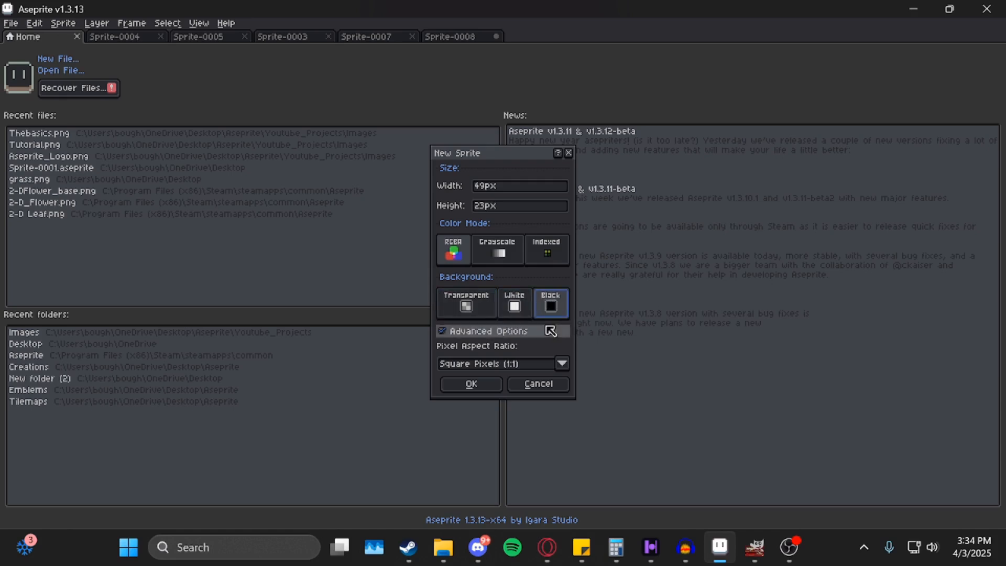
left_click(465, 307)
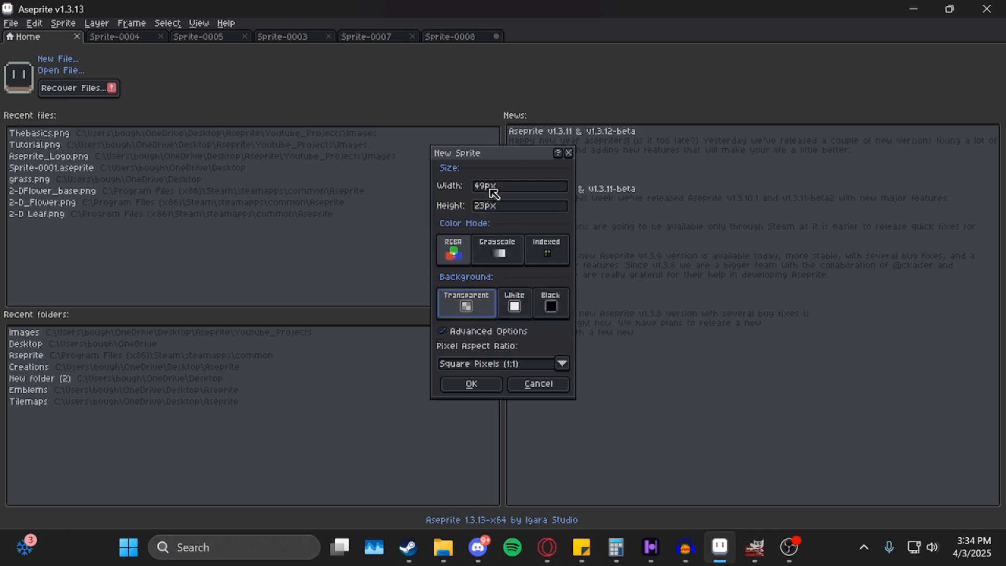
Set the sprite size to 128 × 128 px and create it.
left_click_drag(487, 186, 473, 189)
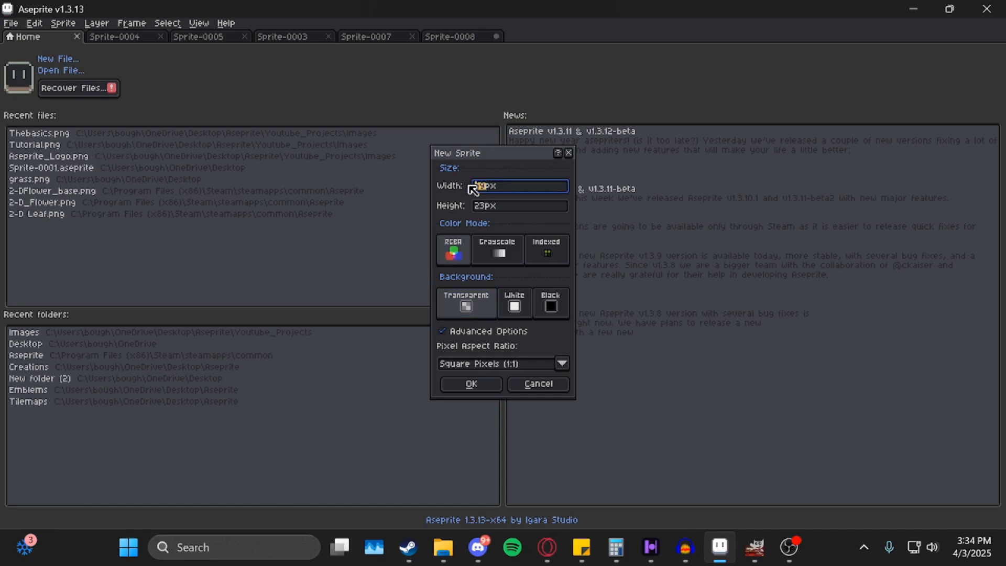
left_click(492, 209)
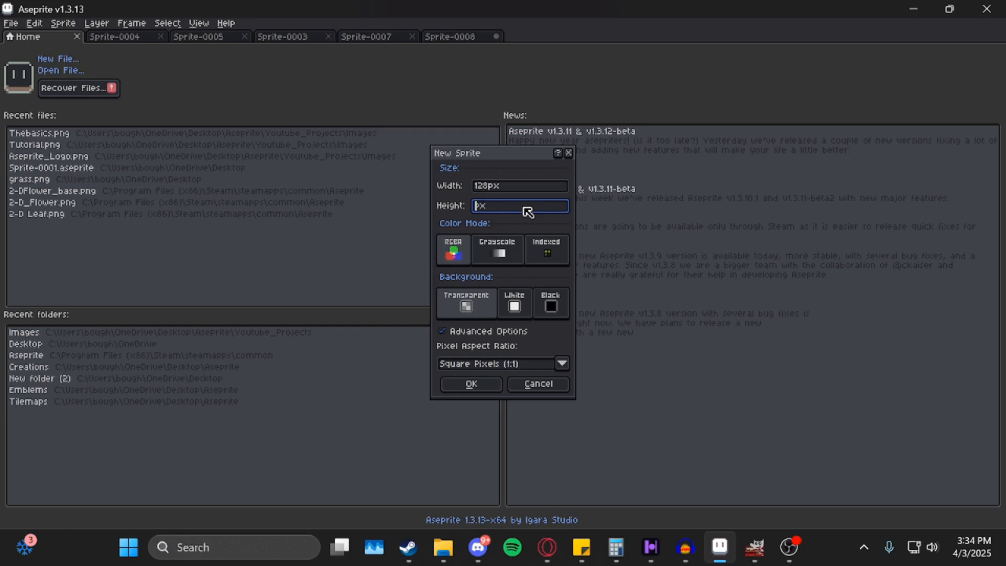
type("128")
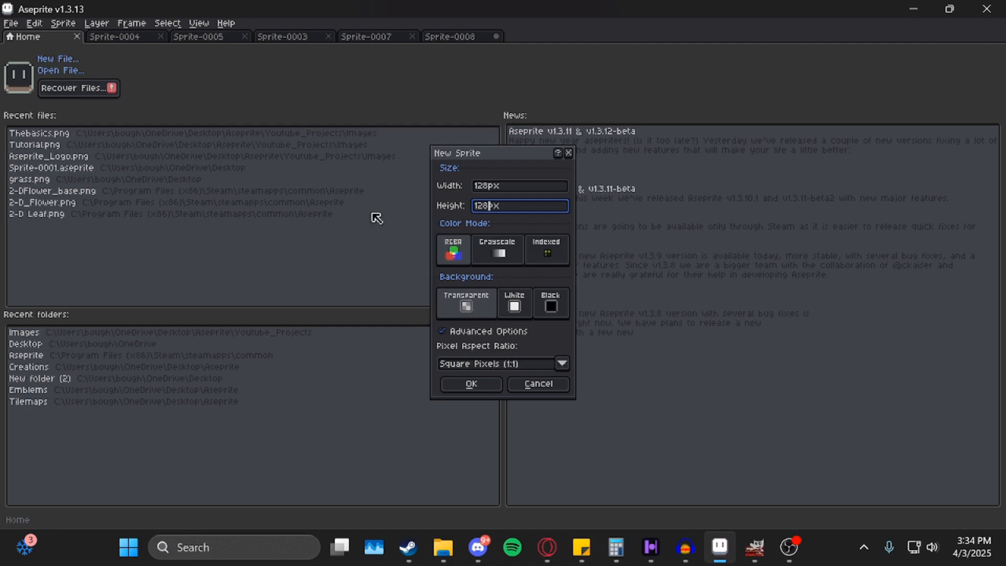
left_click(486, 387)
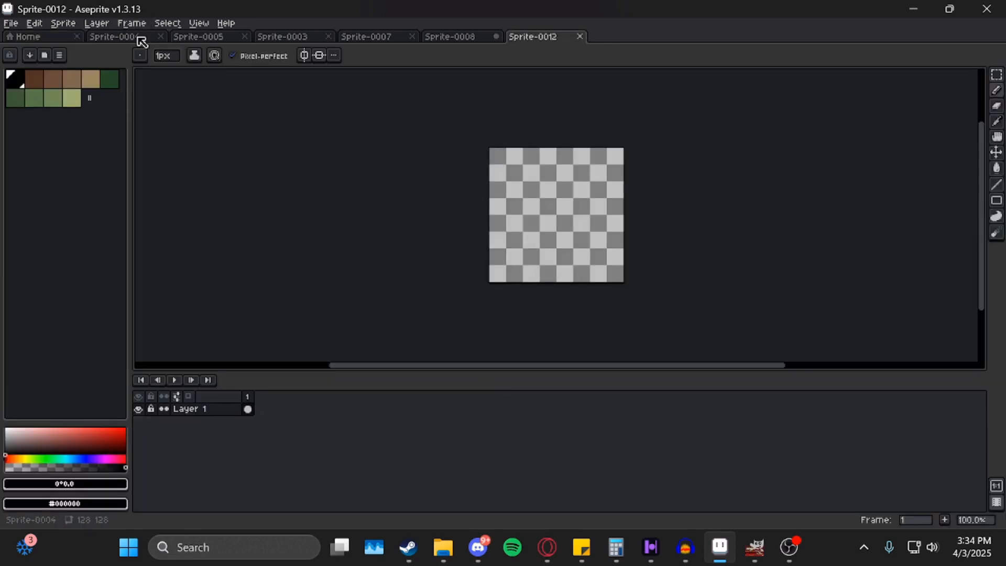
In Sprite-0004, draw a brown freehand loop near the canvas centre.
left_click(141, 41)
left_click_drag(346, 214, 296, 165)
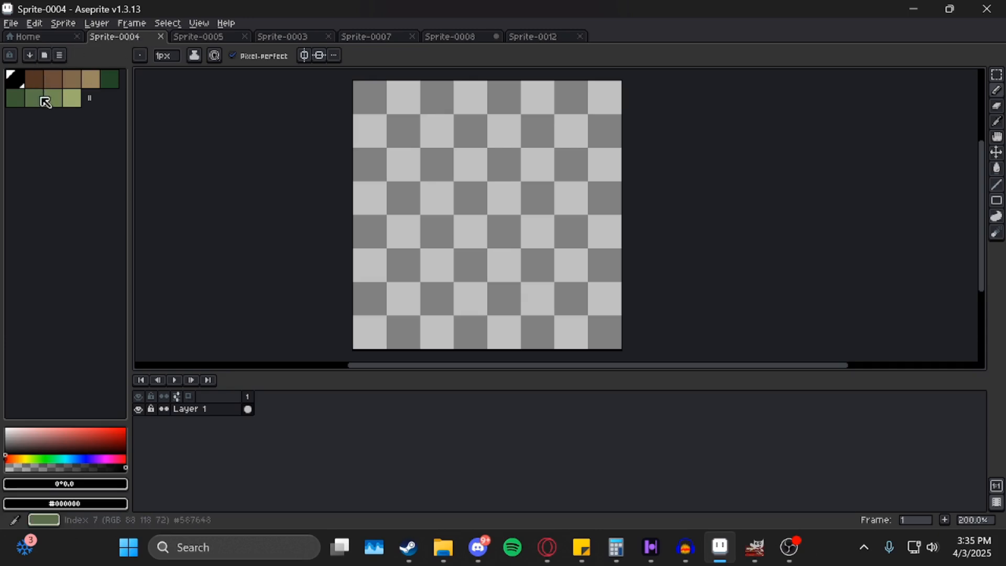
left_click(34, 80)
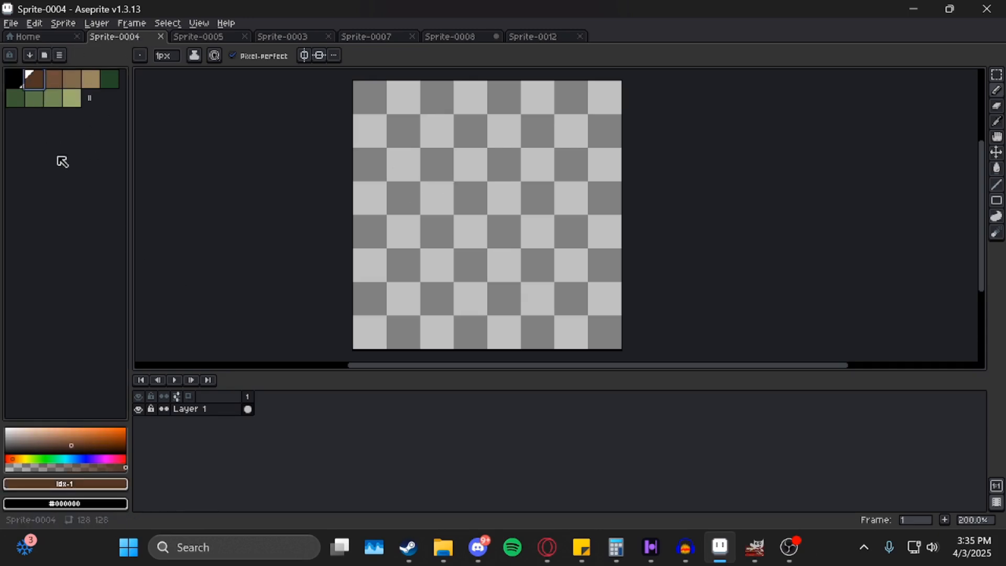
mouse_move(534, 170)
left_mouse_down()
mouse_move(438, 196)
mouse_move(454, 138)
left_mouse_up()
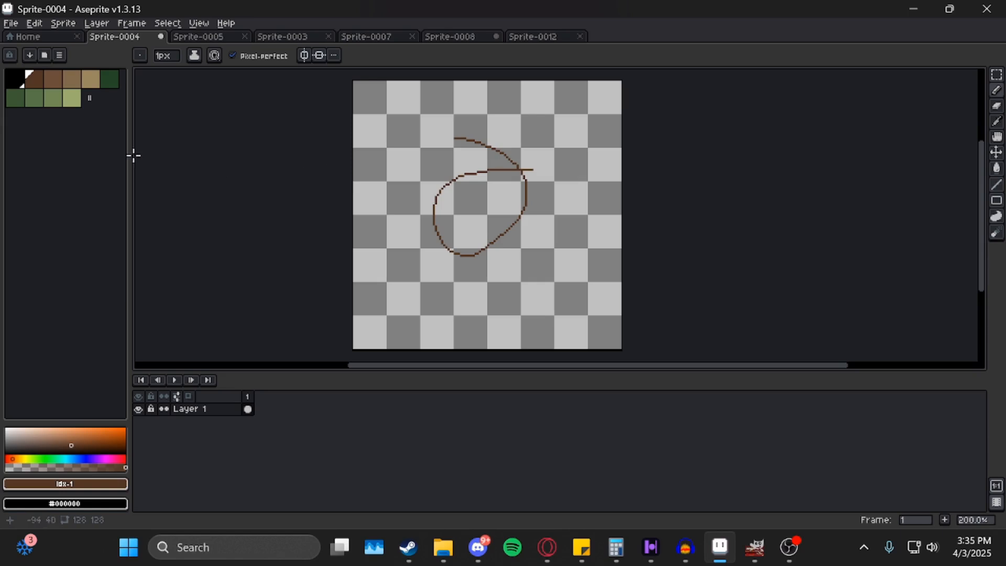
Zoom in on Sprite-0005 and scribble long looping green pencil strokes across it.
left_click(53, 98)
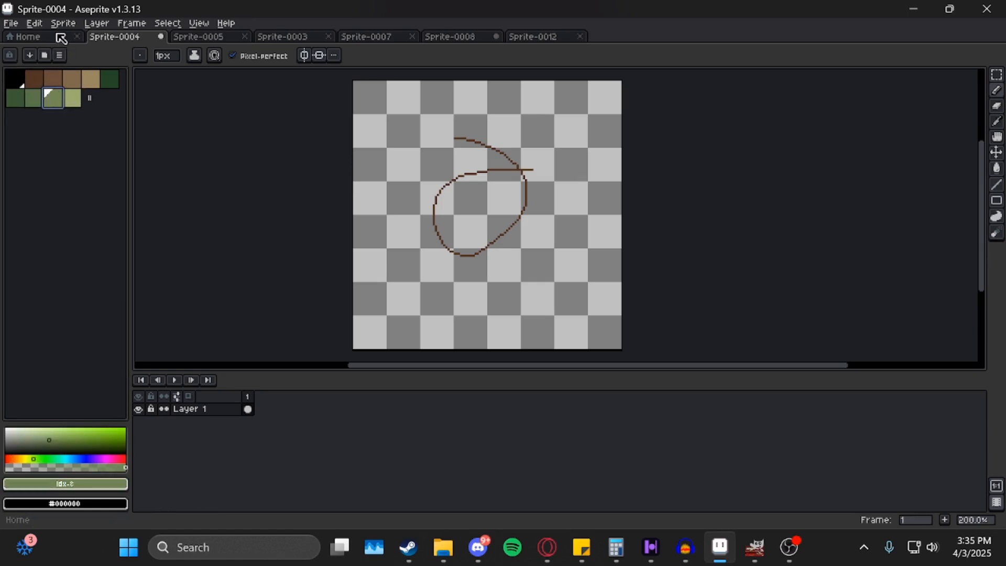
left_click(212, 38)
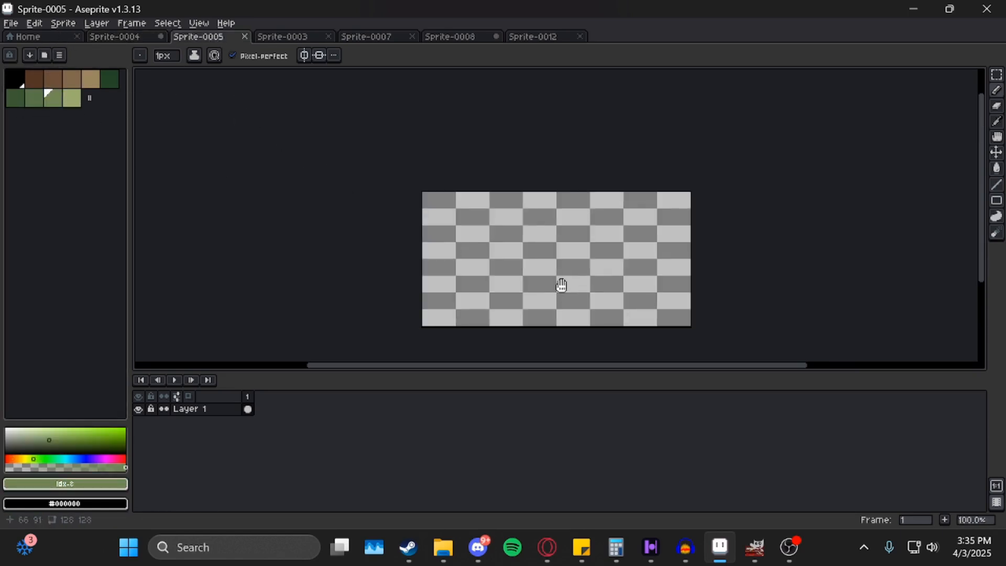
scroll(562, 285, "up", 1)
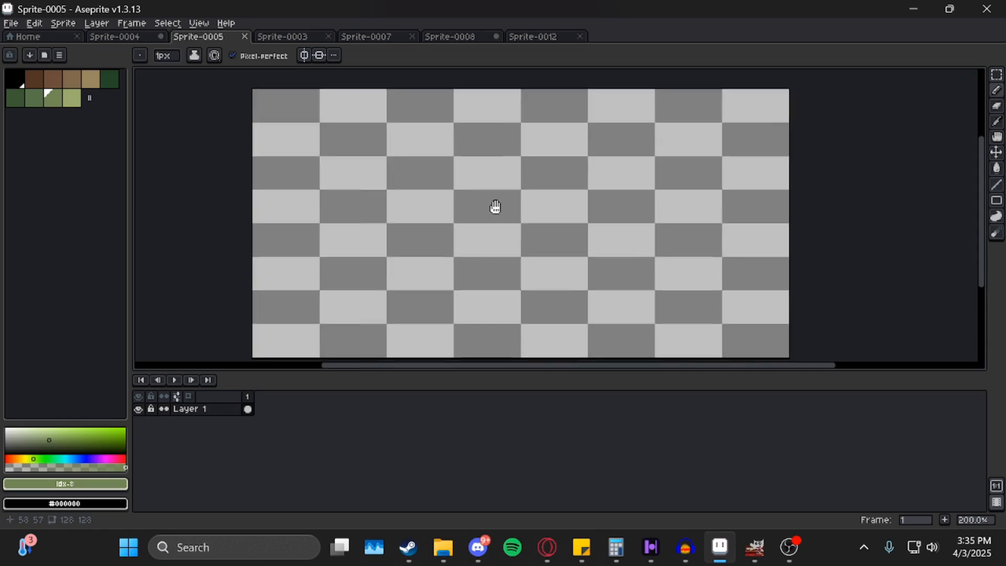
scroll(506, 215, "up", 1)
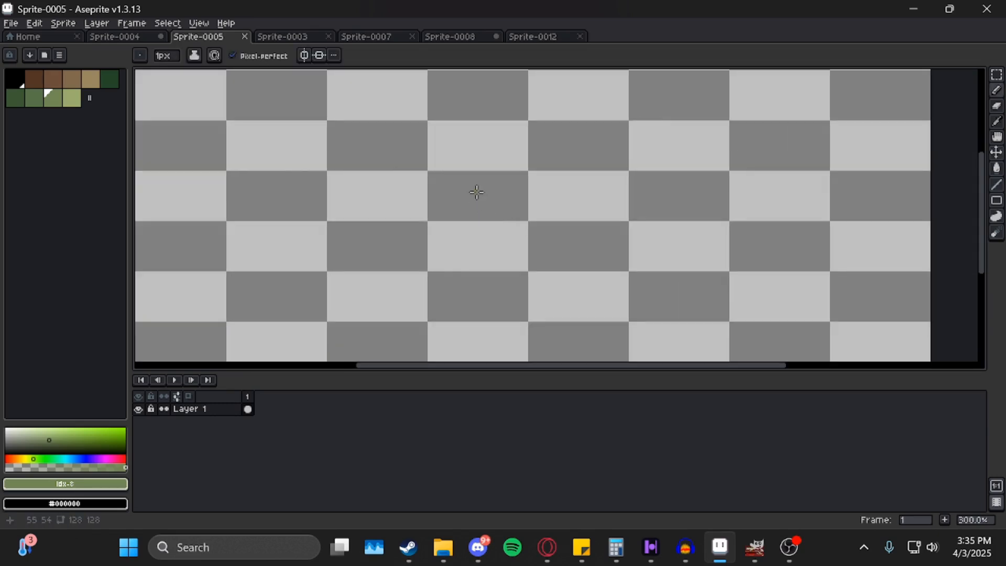
left_click_drag(477, 192, 522, 170)
mouse_move(484, 207)
left_mouse_down()
mouse_move(293, 166)
mouse_move(612, 253)
mouse_move(532, 193)
mouse_move(627, 159)
left_mouse_up()
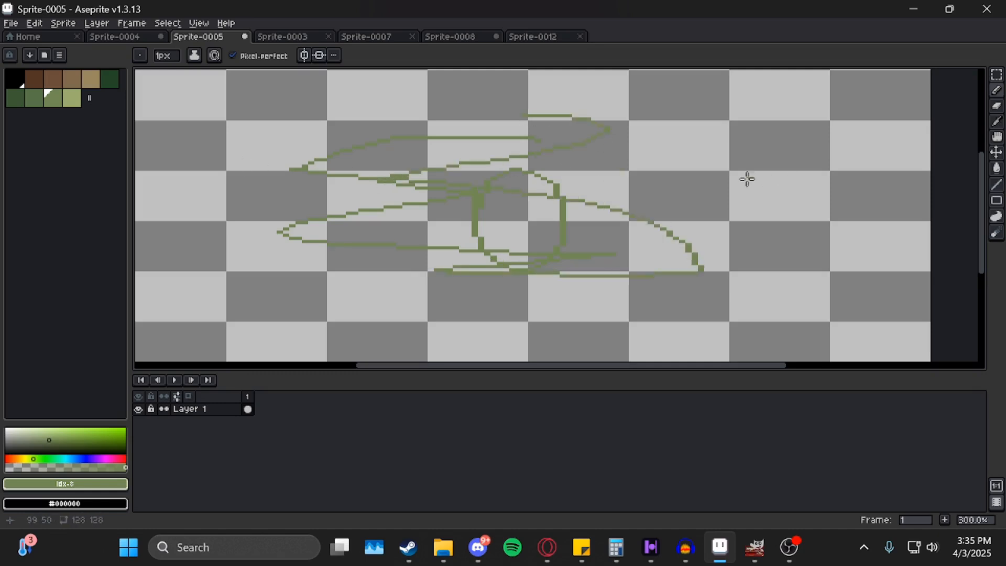
Close Sprite-0003, keeping the unsaved Sprite-0005 open by cancelling its close.
left_click(298, 37)
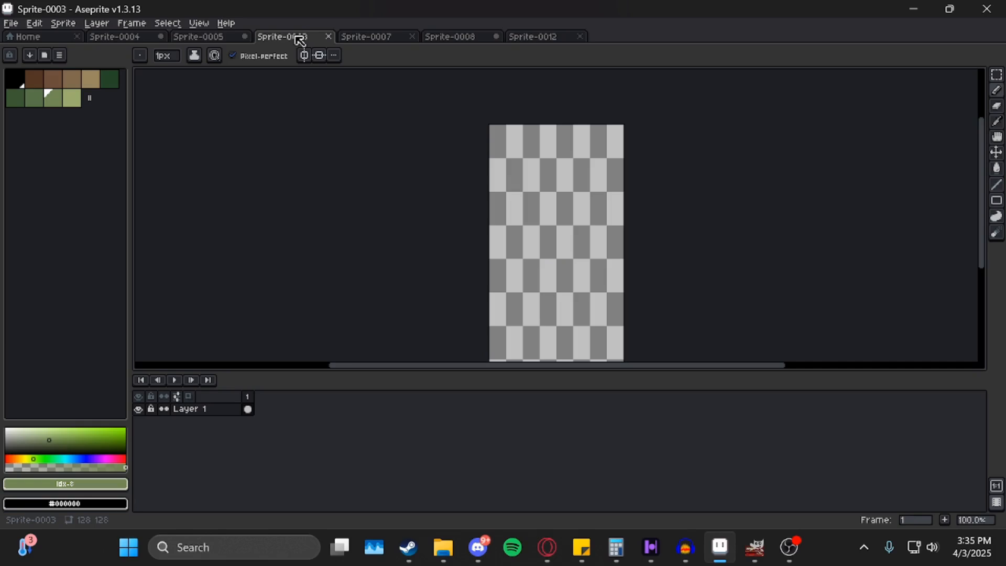
left_click_drag(545, 241, 545, 198)
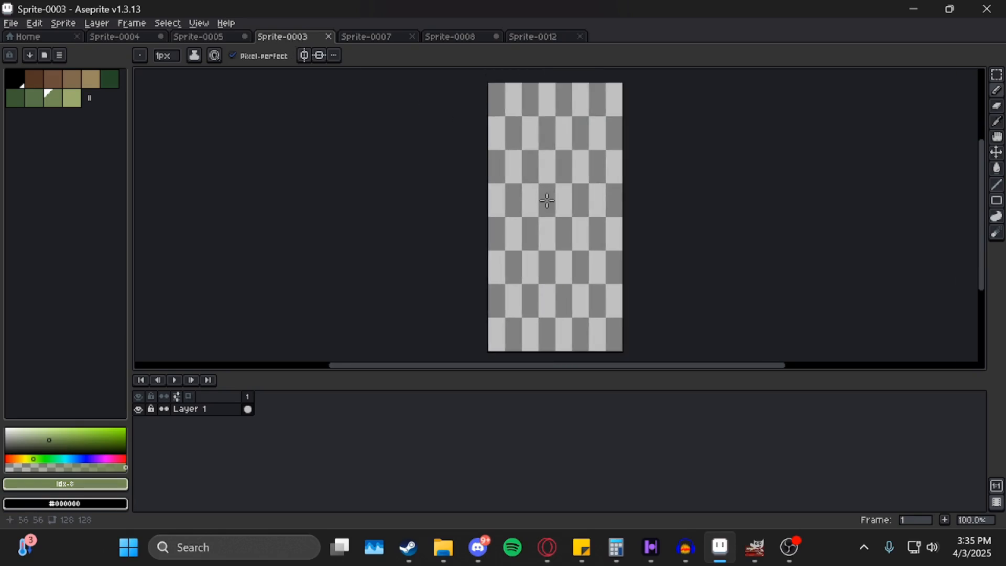
left_click(328, 36)
left_click(244, 36)
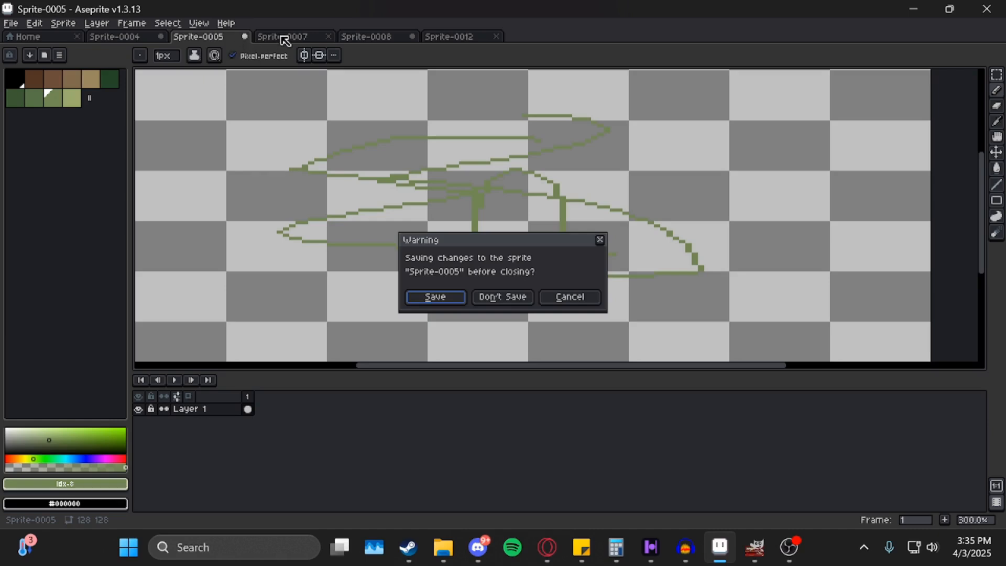
left_click(569, 297)
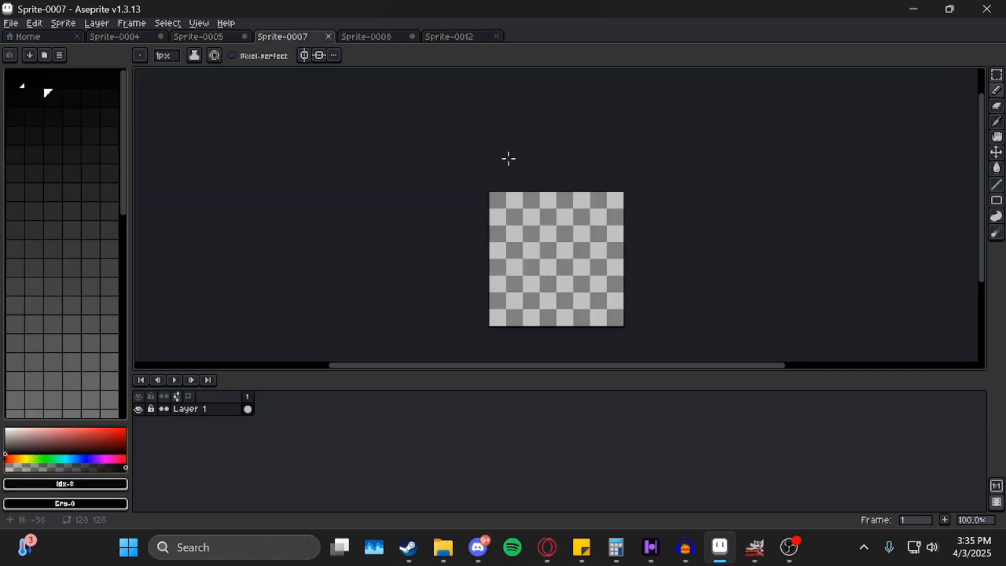
Pick a dark palette colour and draw a black oval outline in Sprite-0007.
left_click(52, 209)
scroll(67, 278, "down", 5)
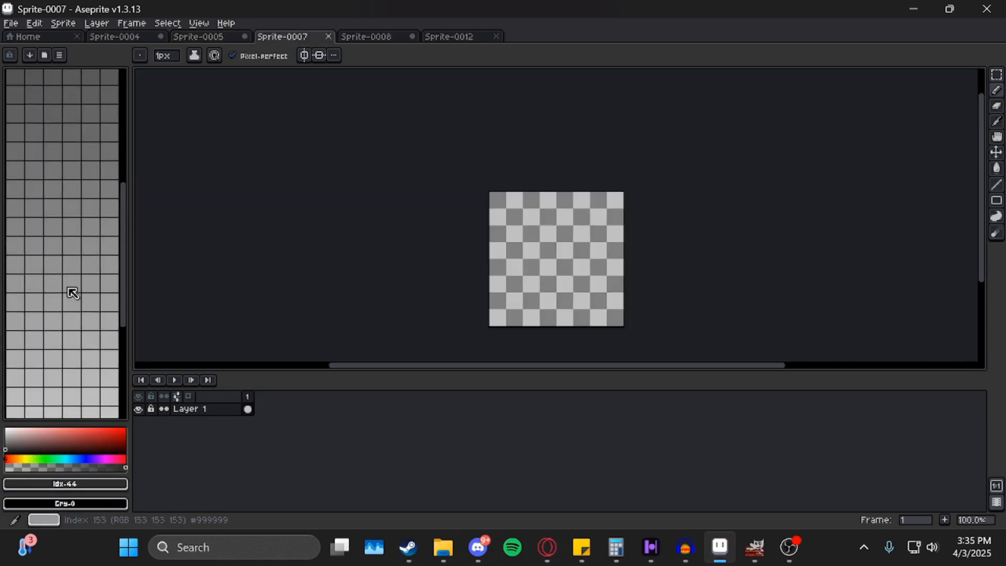
scroll(68, 287, "down", 2)
left_click_drag(123, 252, 125, 90)
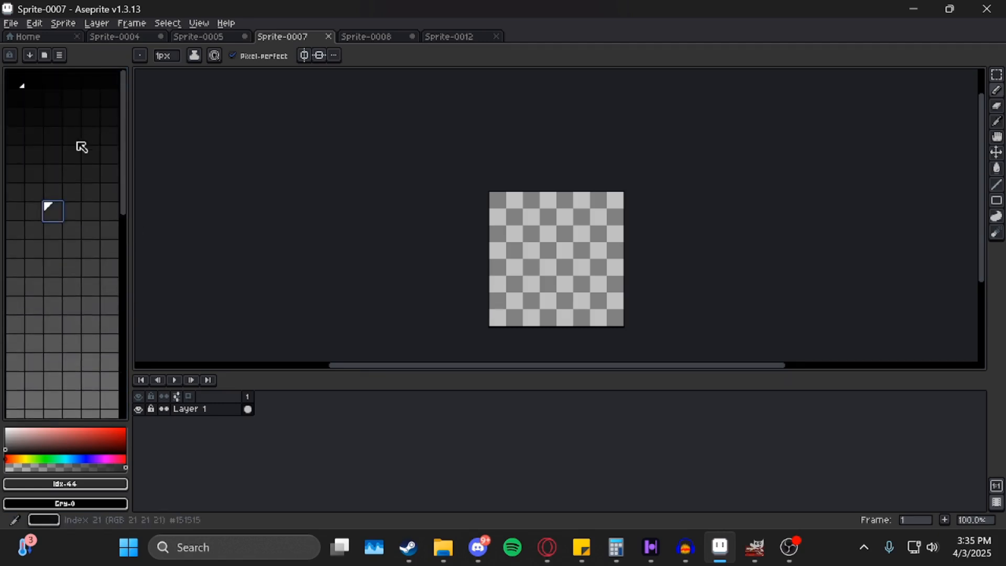
left_click(52, 112)
scroll(525, 243, "up", 1)
mouse_move(576, 201)
left_mouse_down()
mouse_move(591, 332)
mouse_move(575, 201)
left_mouse_up()
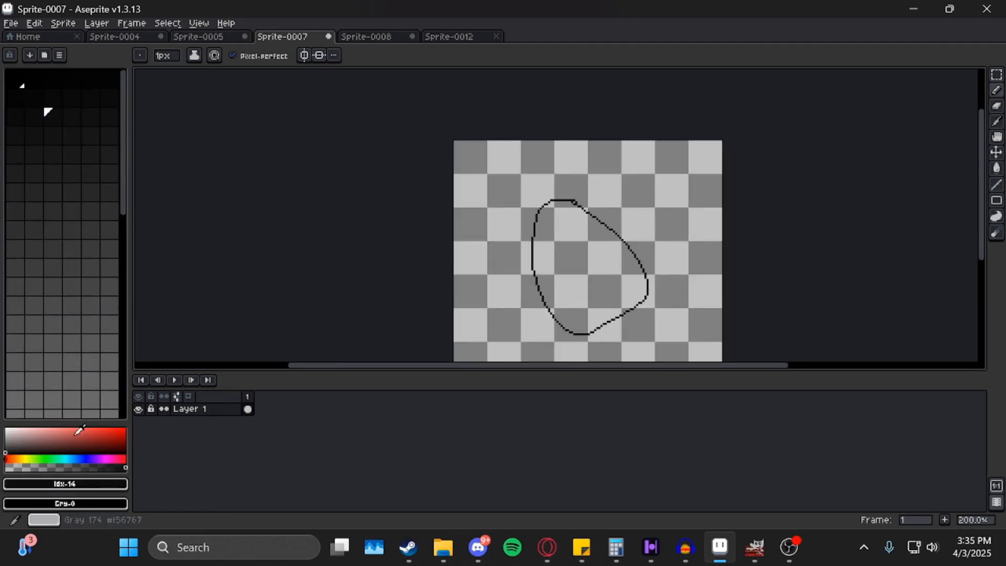
Switch to Sprite-0008 and pick green palette colour Idx-7 for drawing.
left_click(396, 38)
left_click_drag(249, 178, 254, 140)
left_click(39, 98)
mouse_move(460, 171)
left_mouse_down()
mouse_move(451, 158)
mouse_move(517, 315)
mouse_move(480, 129)
left_mouse_up()
scroll(507, 191, "up", 1)
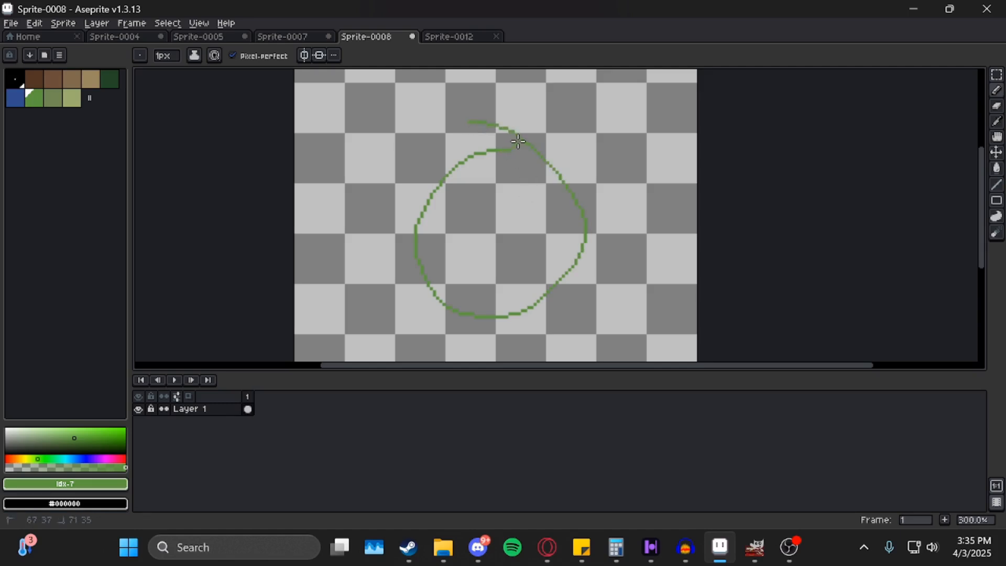
Bucket-fill the green loop and recolour palette entry Idx-7 to blue.
key("g")
left_click(511, 215)
left_click_drag(517, 218, 508, 202)
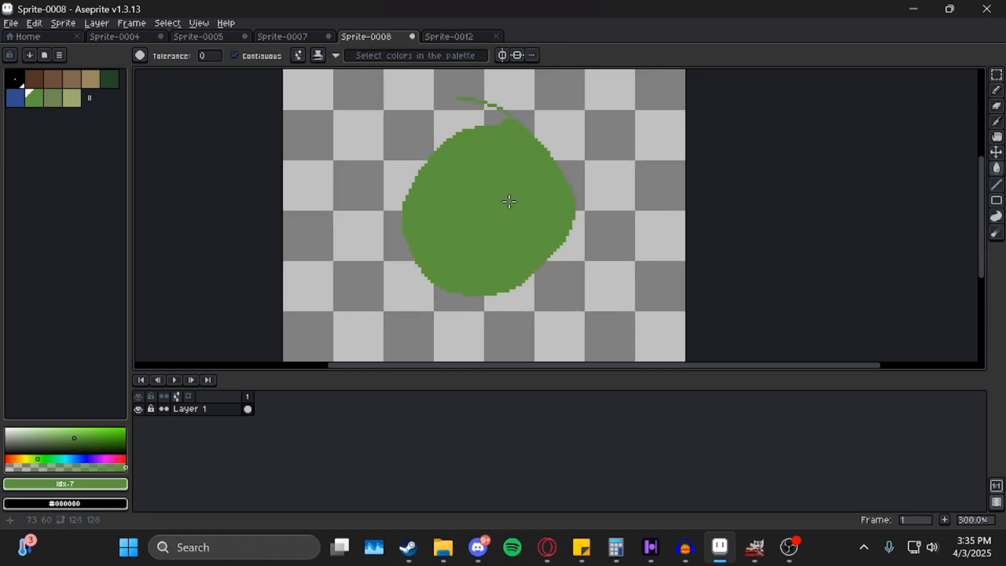
left_click(38, 103)
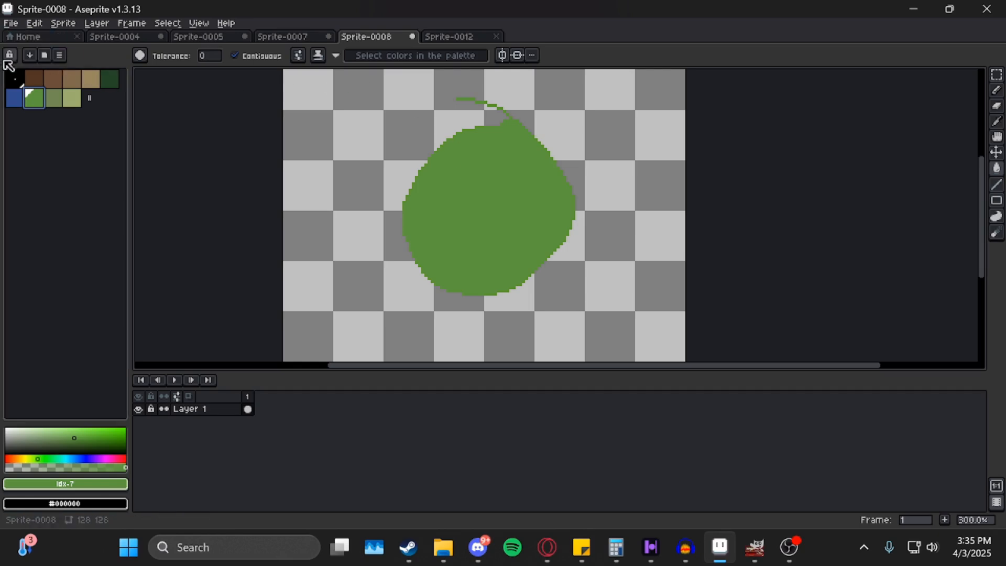
left_click(74, 458)
mouse_move(75, 456)
left_mouse_down()
mouse_move(66, 457)
mouse_move(85, 458)
left_mouse_up()
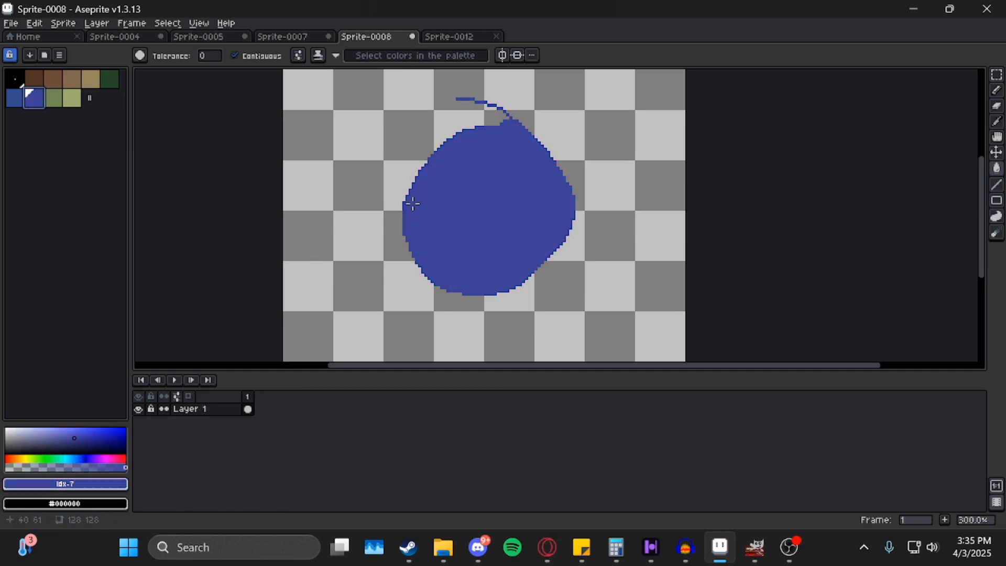
left_click_drag(413, 204, 393, 227)
Make green palette entry Idx-8 more saturated, then bring up Sprite-0012.
left_click(53, 98)
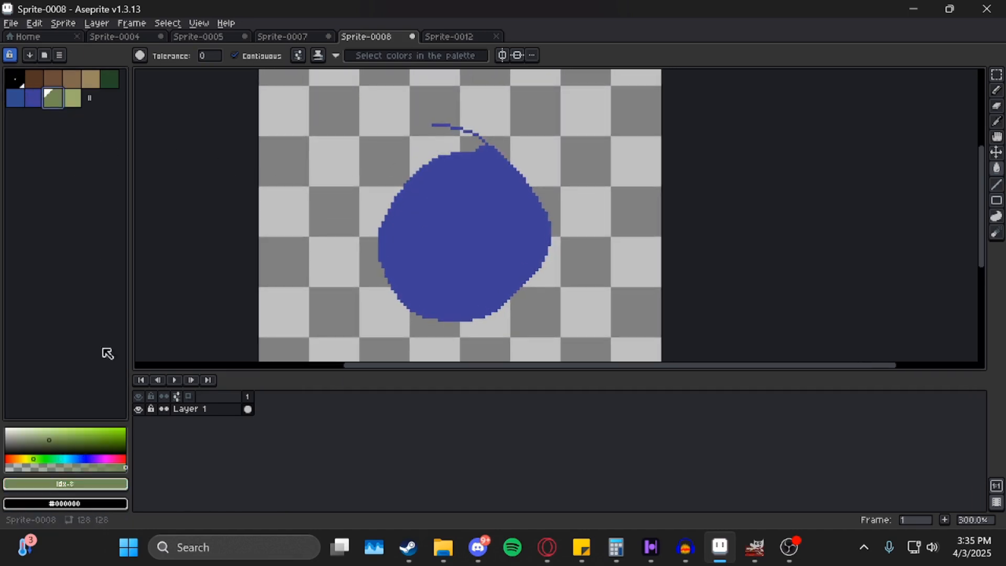
left_click_drag(49, 440, 76, 437)
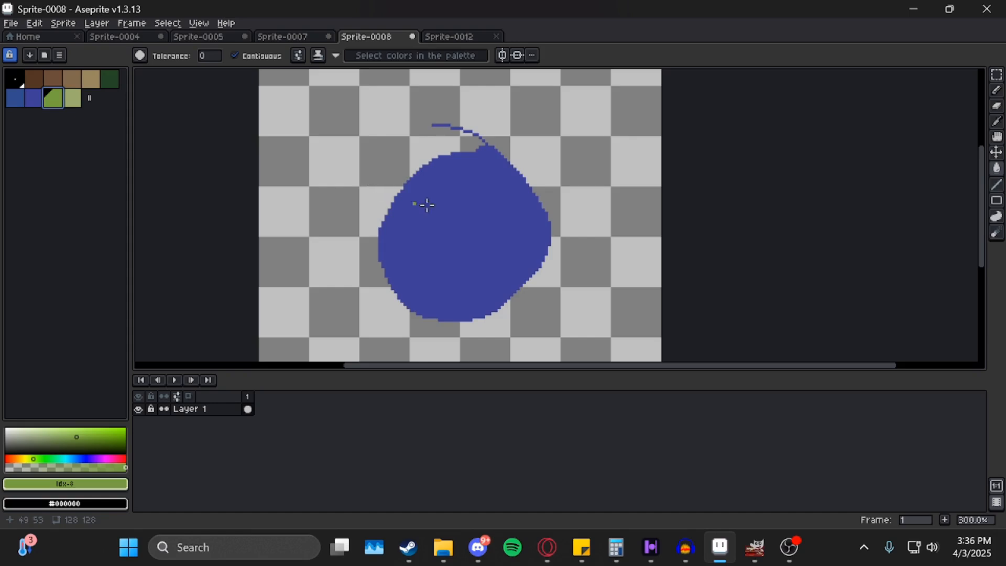
left_click_drag(497, 200, 481, 193)
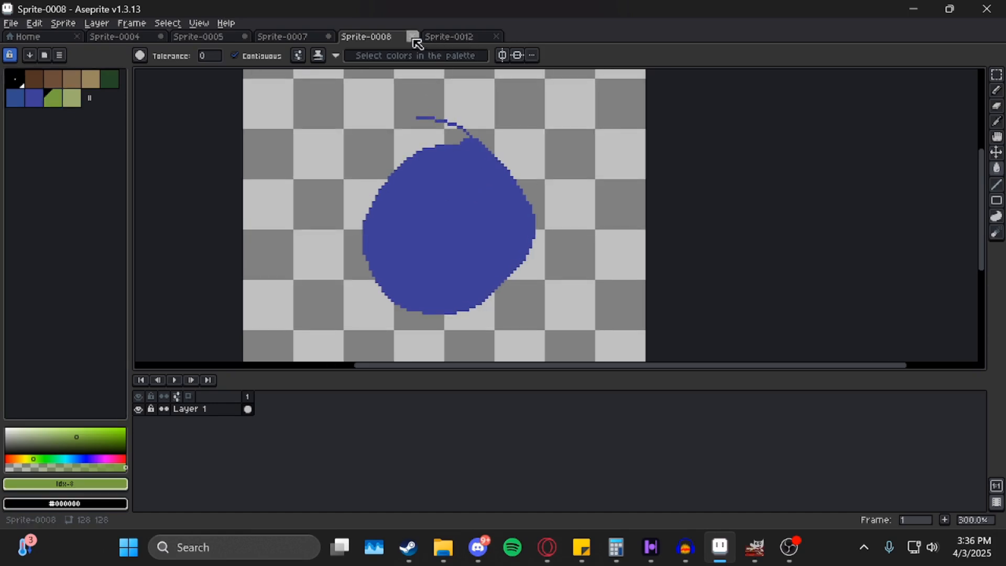
left_click(450, 40)
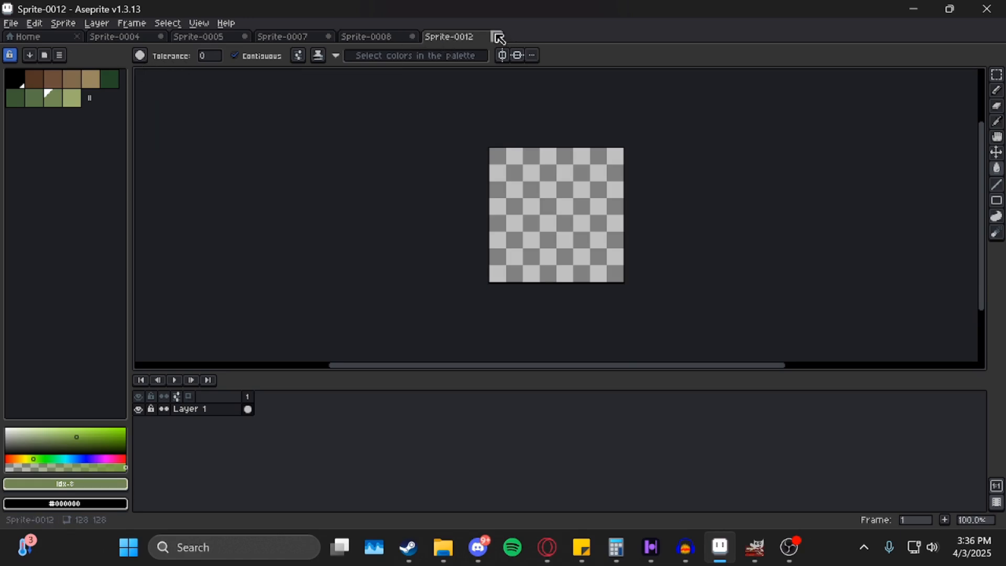
Collapse the timeline to the bottom so the blank Sprite-0012 canvas gets a taller view.
left_click_drag(453, 181, 350, 248)
scroll(413, 213, "up", 2)
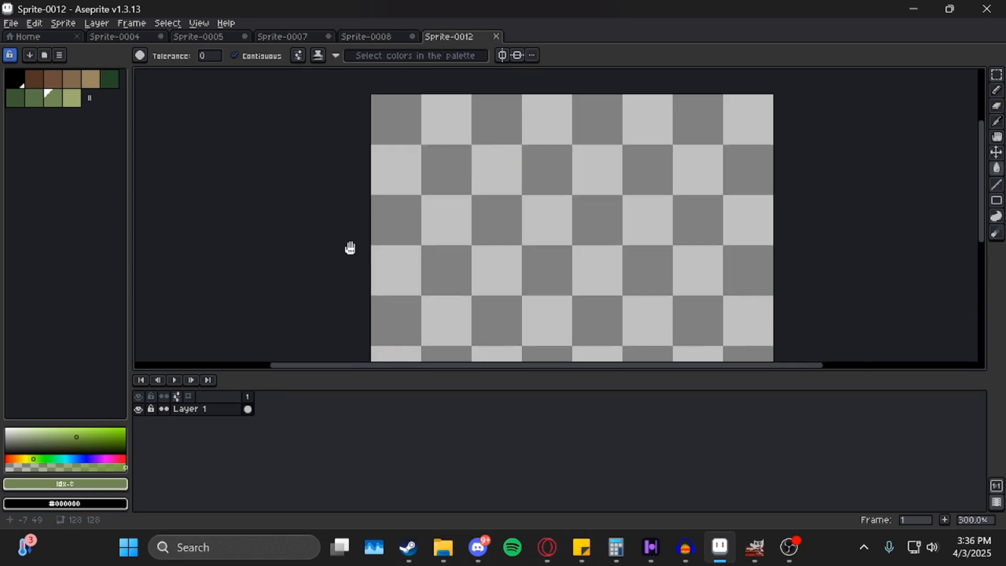
scroll(350, 248, "up", 1)
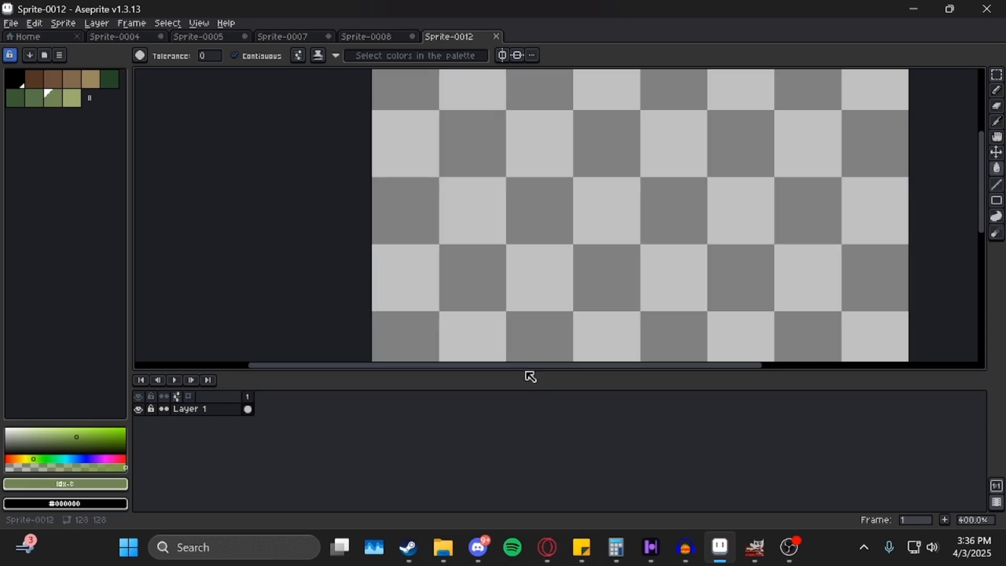
left_click_drag(523, 370, 523, 489)
left_click_drag(484, 267, 442, 228)
scroll(410, 308, "down", 1)
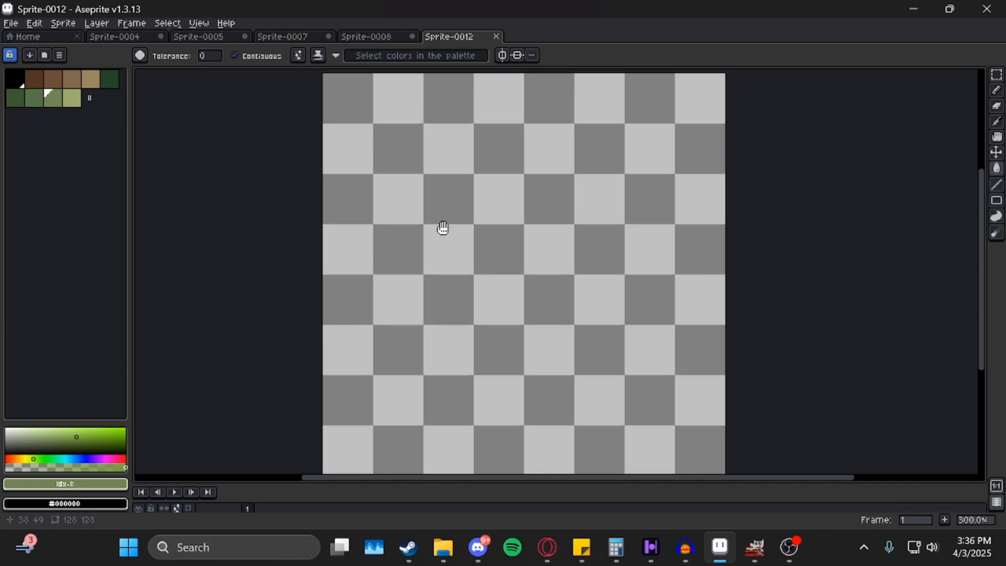
left_click(12, 23)
mouse_move(24, 39)
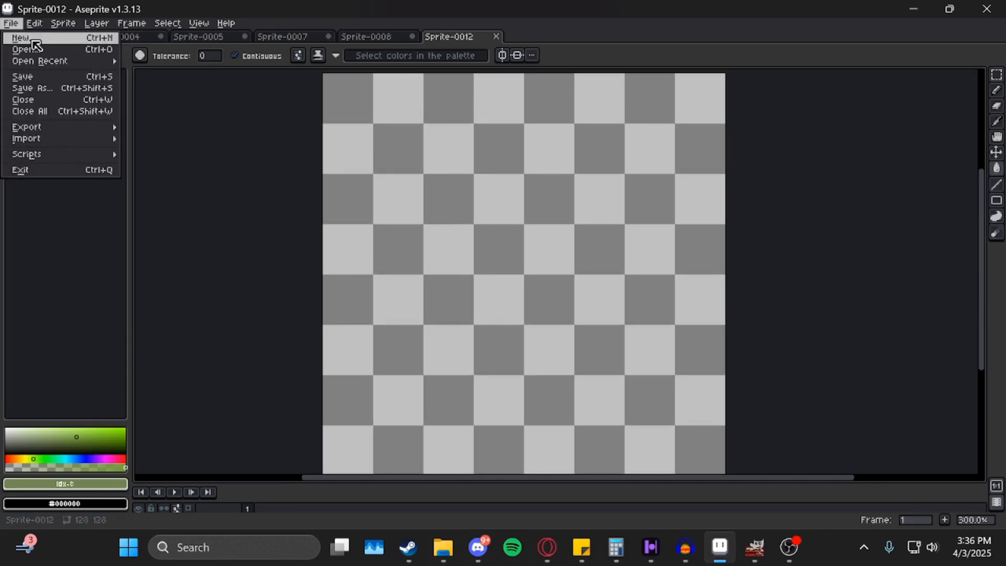
mouse_move(63, 64)
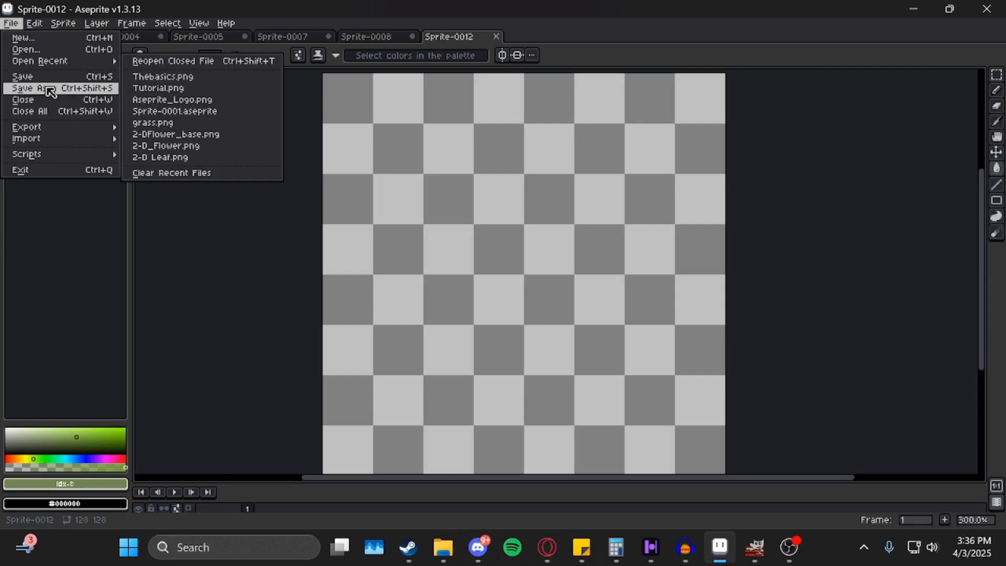
mouse_move(59, 131)
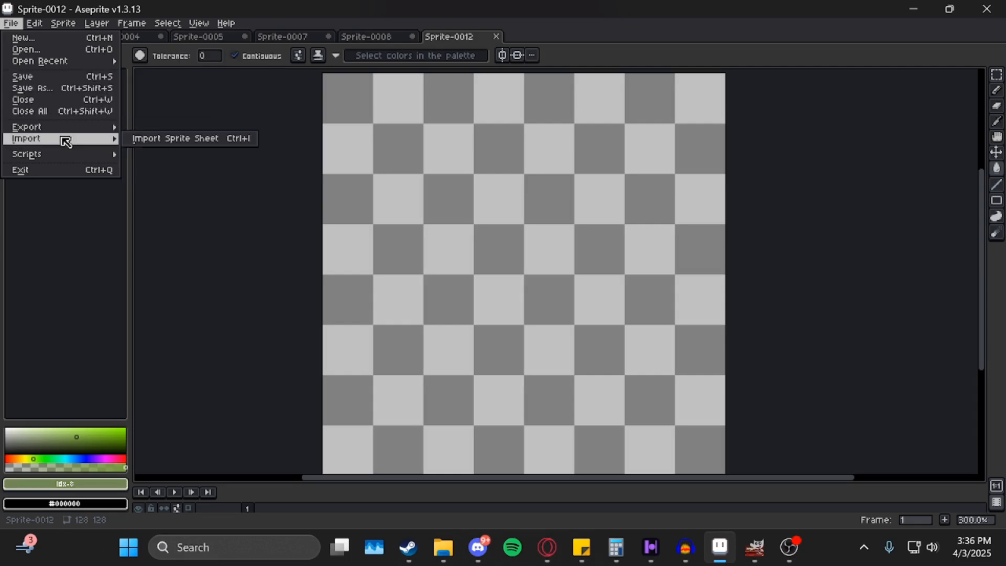
mouse_move(66, 161)
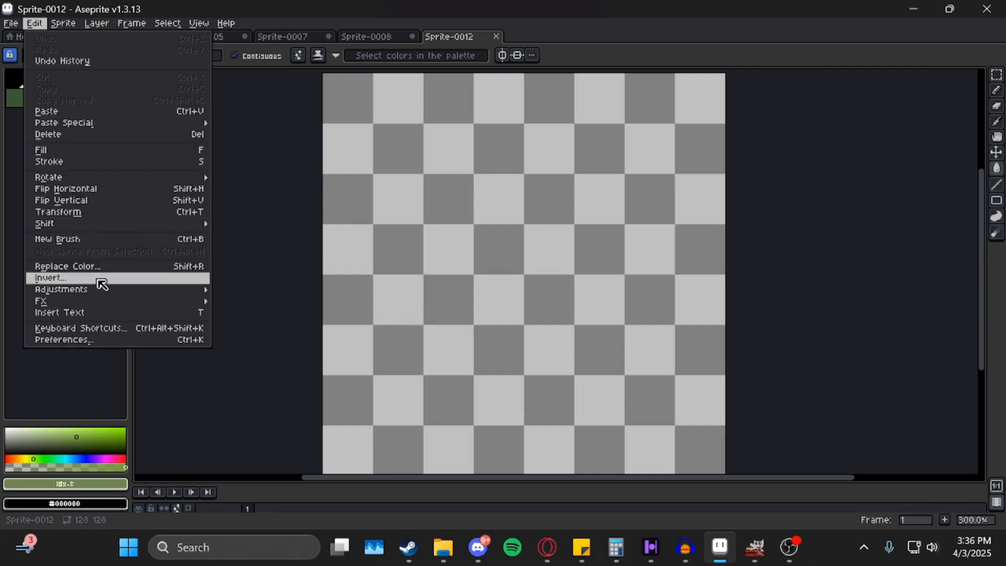
mouse_move(101, 301)
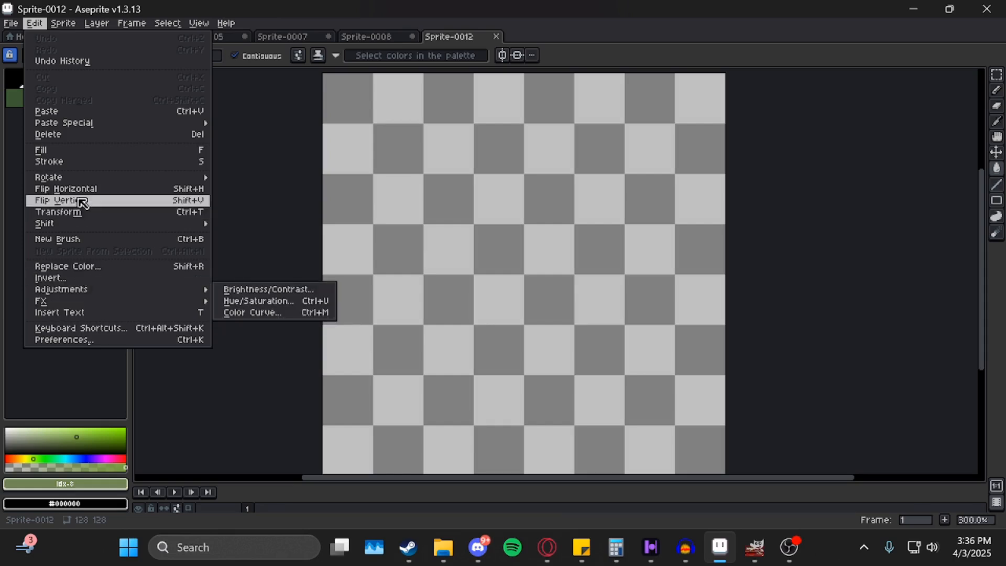
mouse_move(76, 24)
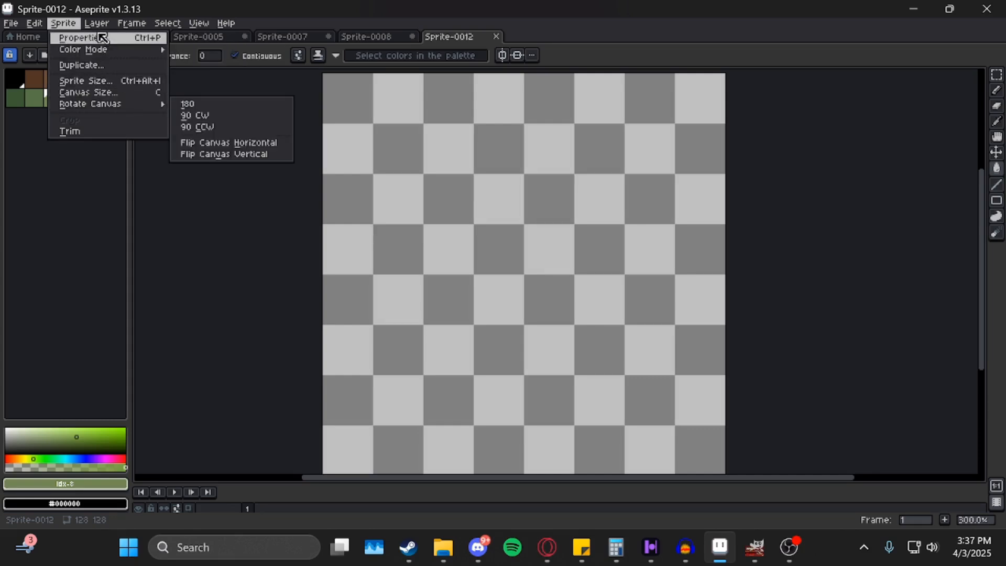
mouse_move(97, 23)
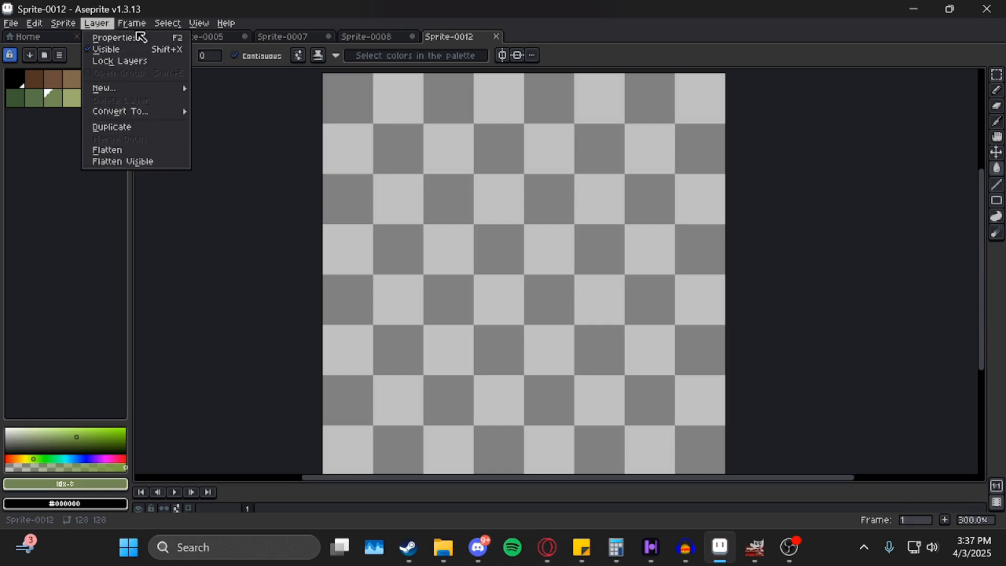
mouse_move(132, 23)
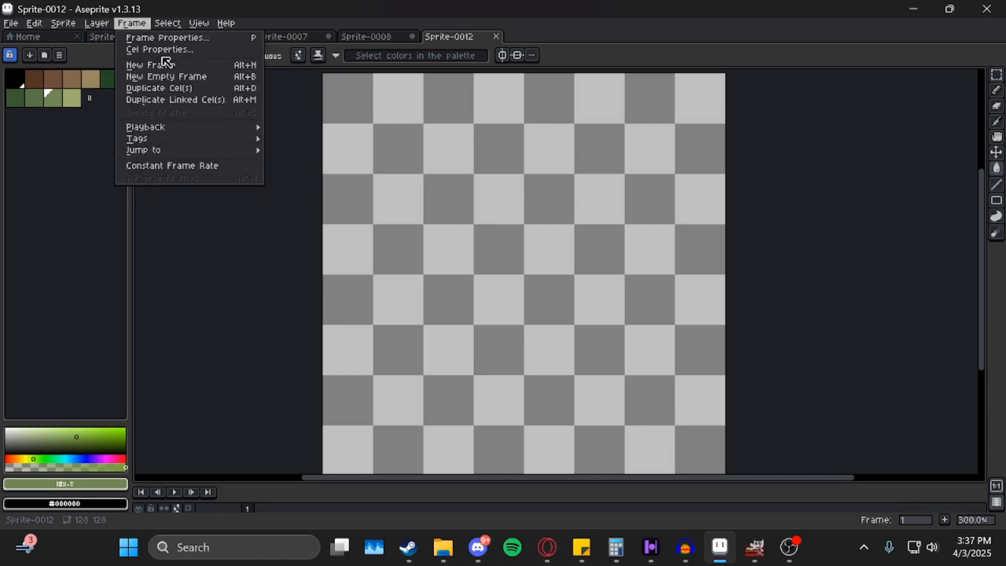
mouse_move(166, 25)
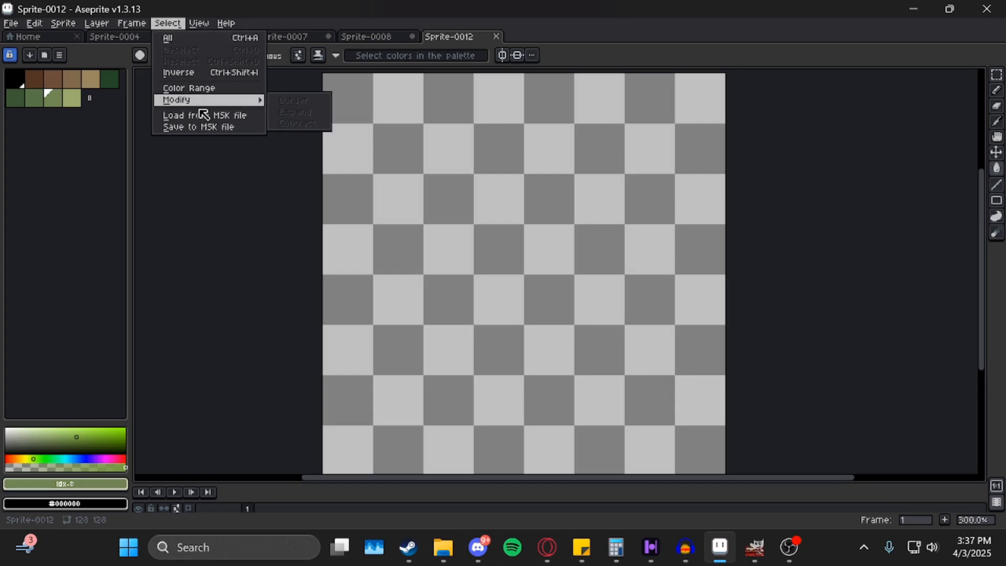
mouse_move(204, 27)
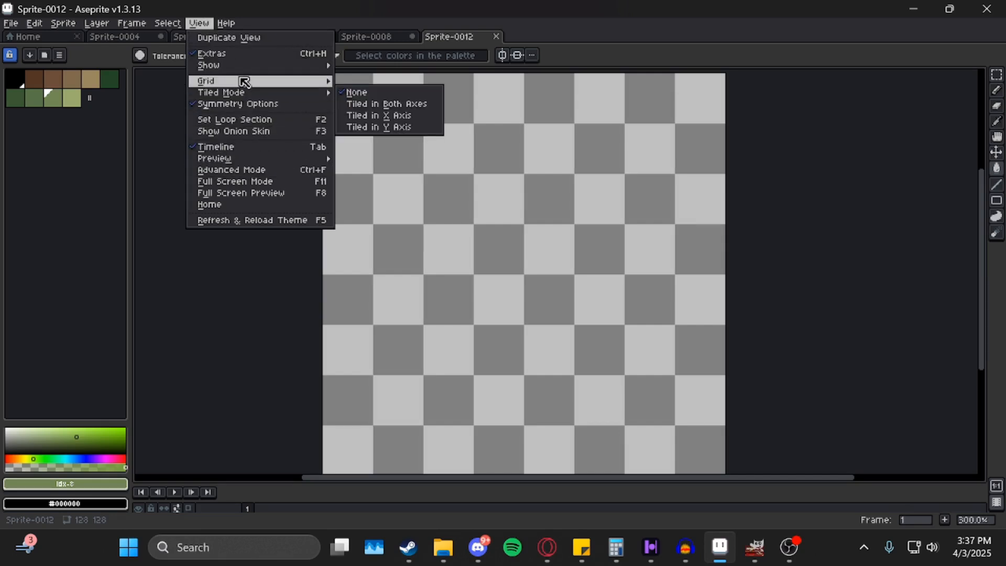
mouse_move(247, 99)
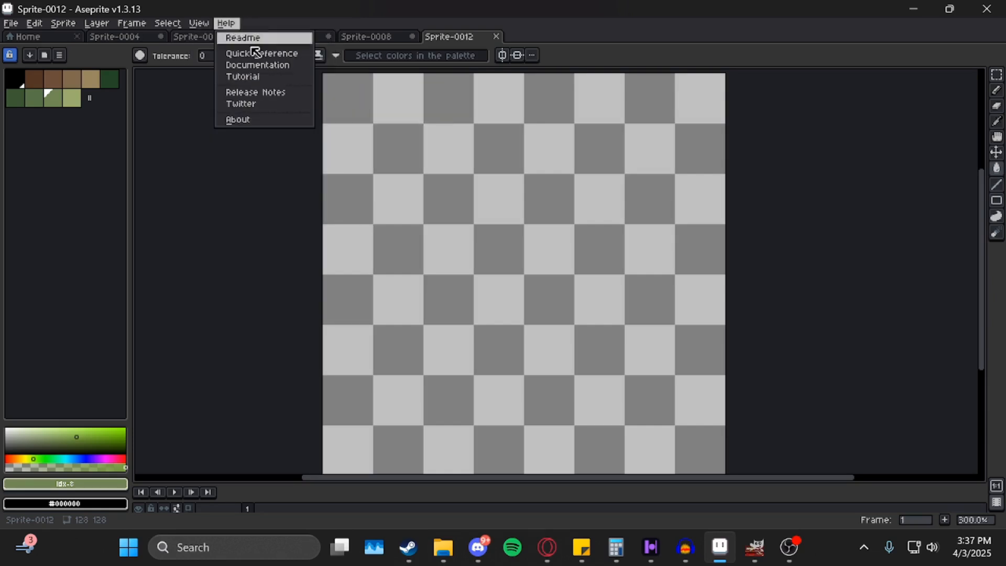
Dismiss the Help menu and reposition the Sprite-0012 canvas view.
left_click(490, 215)
left_click_drag(518, 273, 504, 230)
left_click_drag(340, 104, 356, 177)
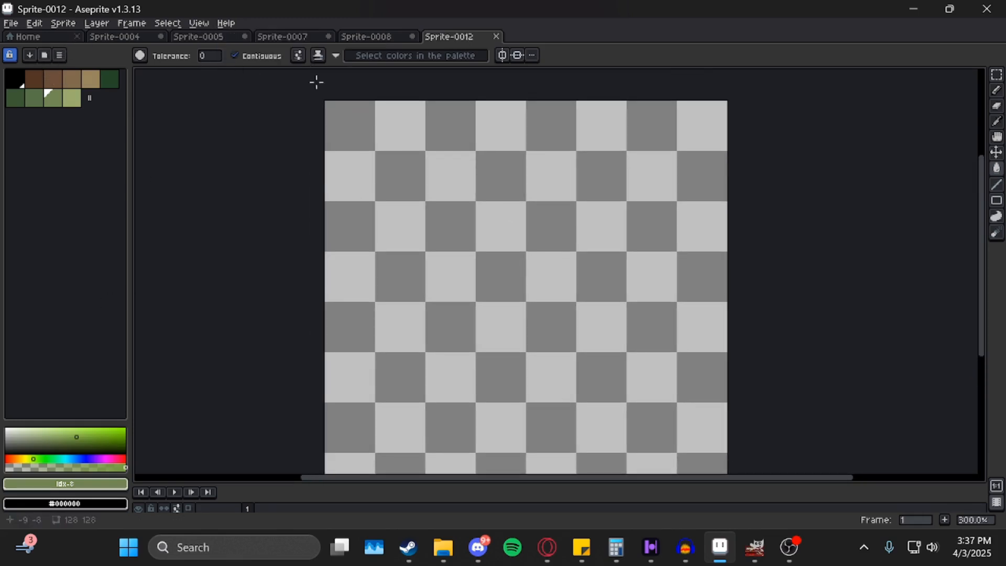
left_click_drag(371, 120, 359, 111)
left_click(139, 55)
left_click_drag(414, 129, 411, 106)
left_click_drag(382, 303, 382, 300)
Make black (Idx-0) the Pencil colour, then switch to the Rectangular Marquee.
key("b")
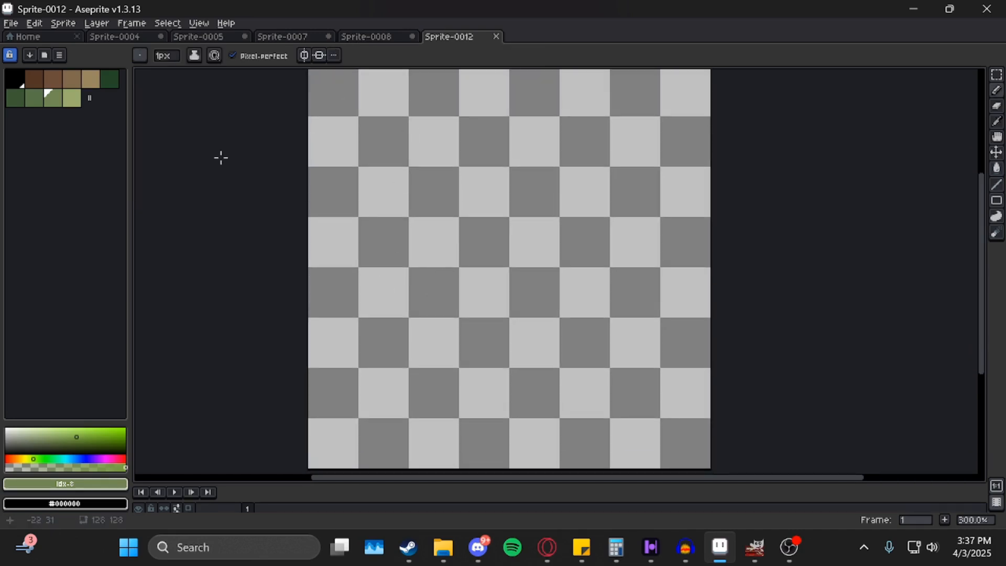
left_click(7, 82)
left_click_drag(459, 184, 454, 180)
left_click(140, 55)
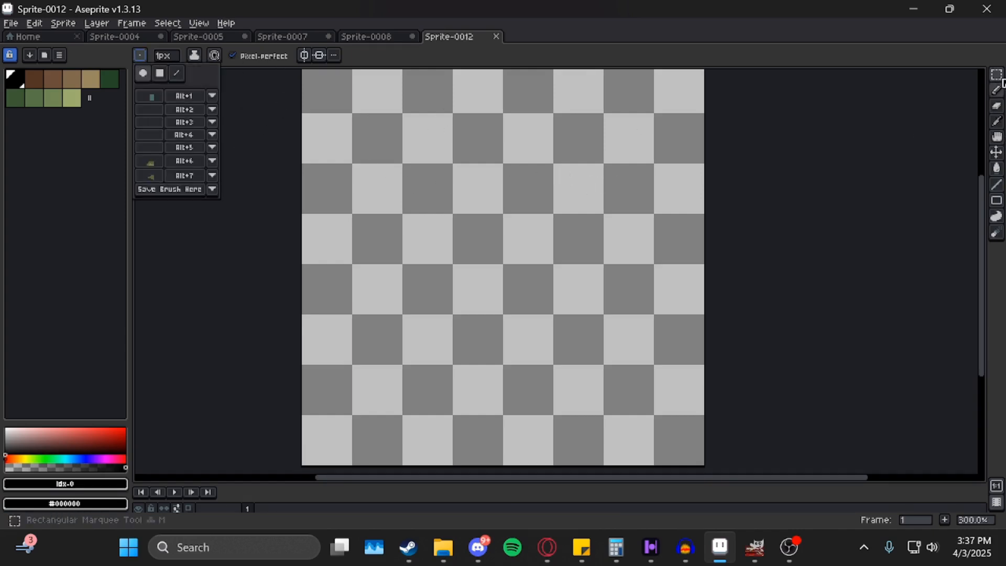
left_click(997, 74)
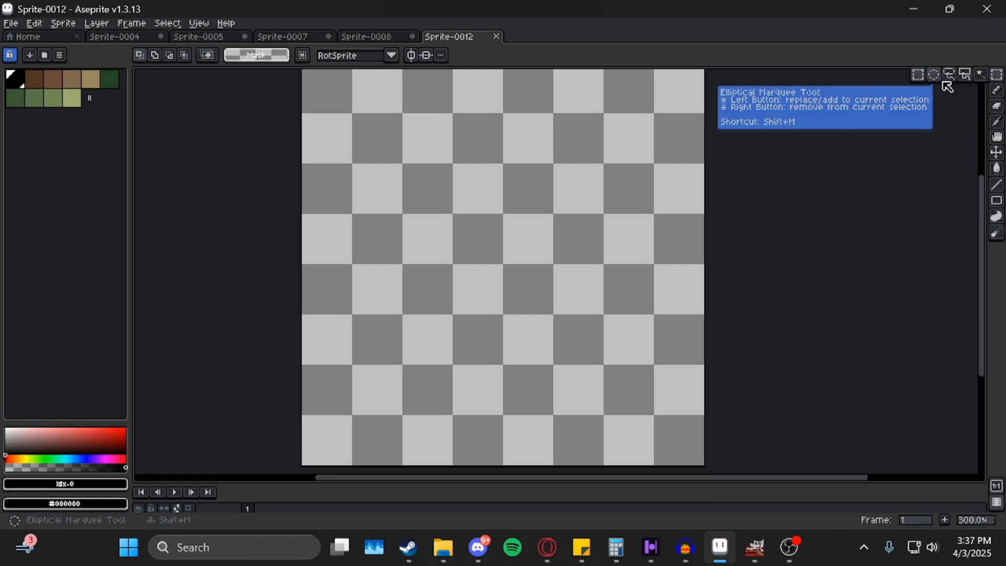
Try the Pencil, Eyedropper, Hand and Move tools from the toolbar.
left_click(997, 90)
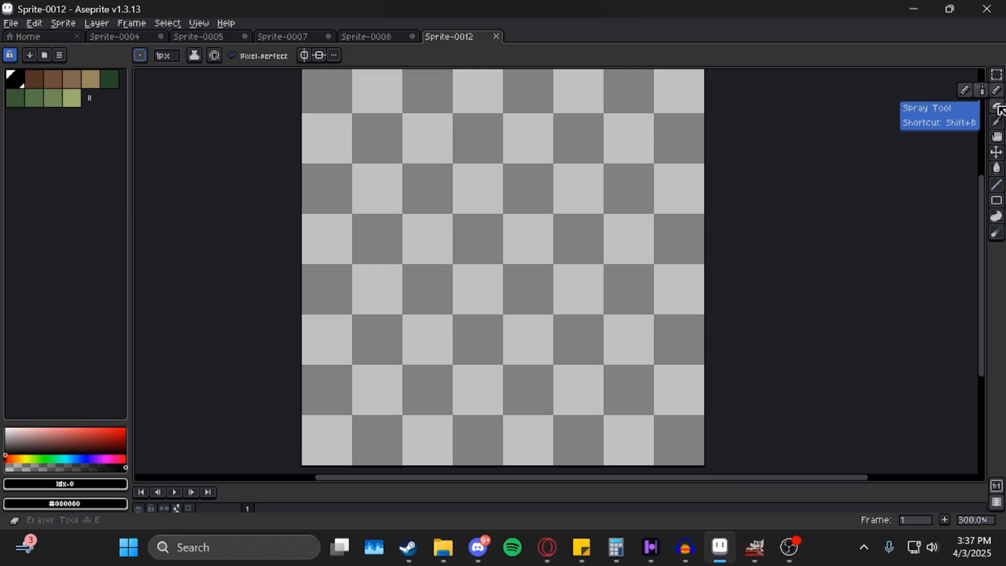
left_click(998, 125)
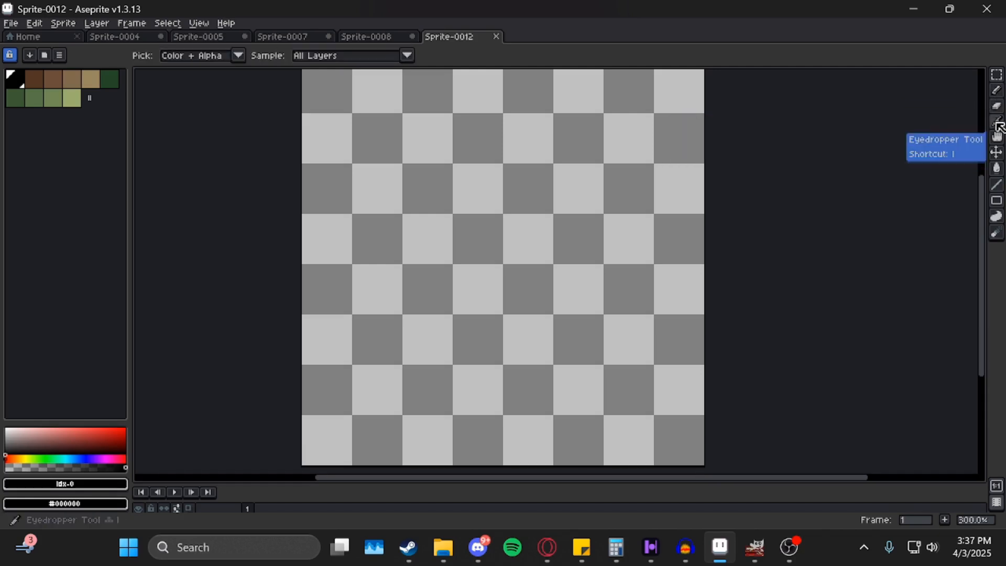
left_click(997, 137)
left_click_drag(602, 247, 524, 216)
left_click(997, 152)
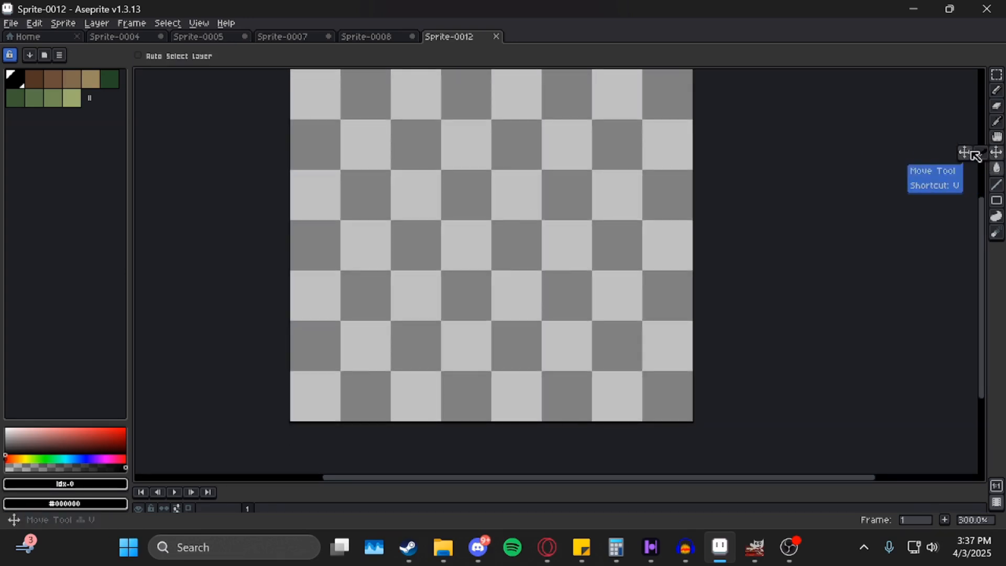
left_click_drag(522, 216, 508, 244)
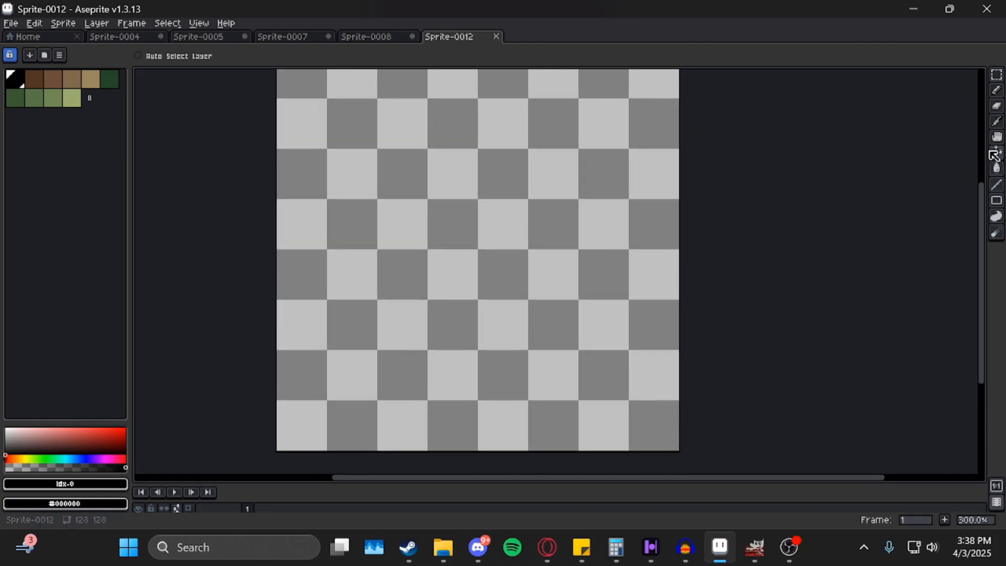
Try the Paint Bucket, Line, Rectangle, Contour and Blur tools, then return to the Pencil.
left_click(997, 168)
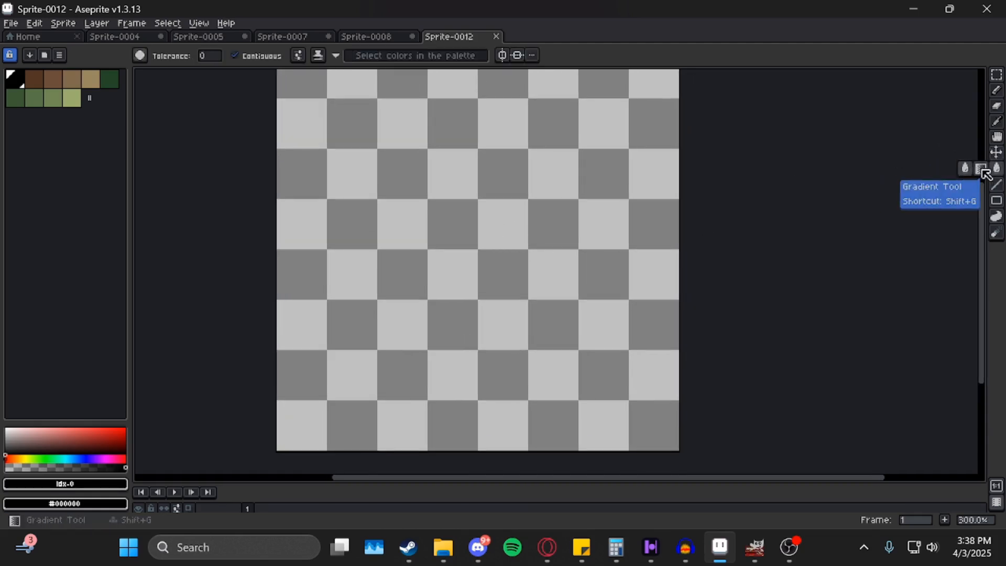
left_click(996, 185)
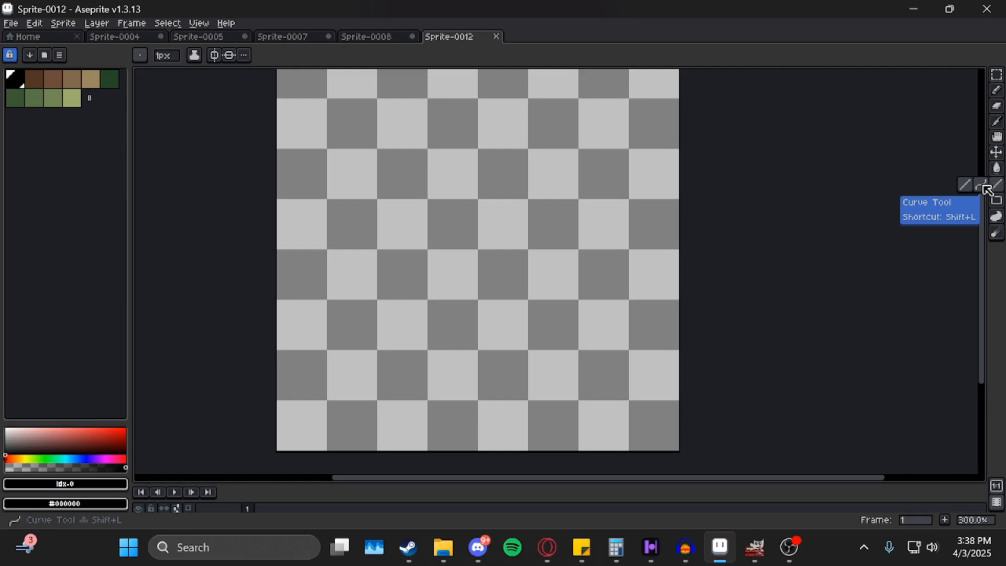
left_click(997, 203)
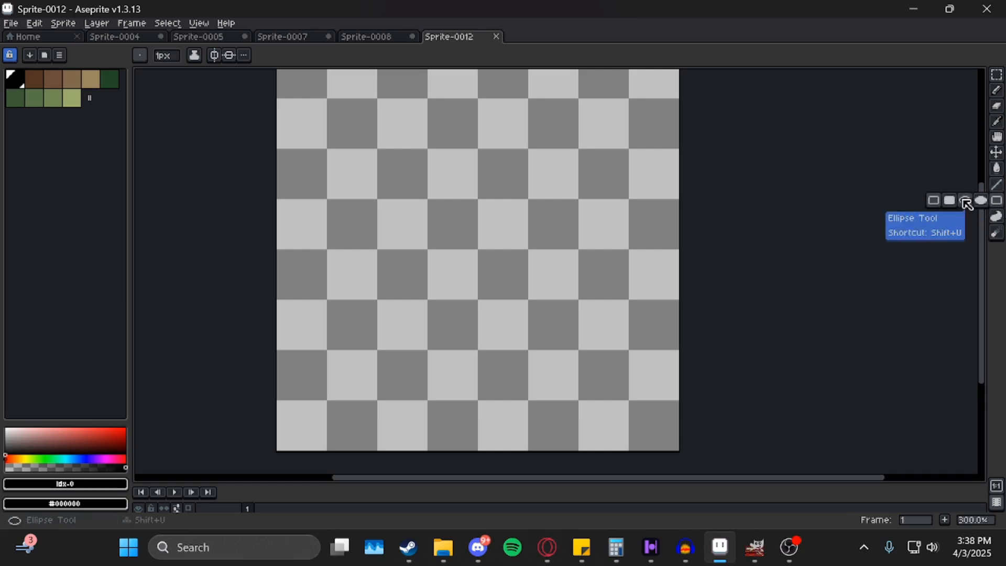
left_click(997, 216)
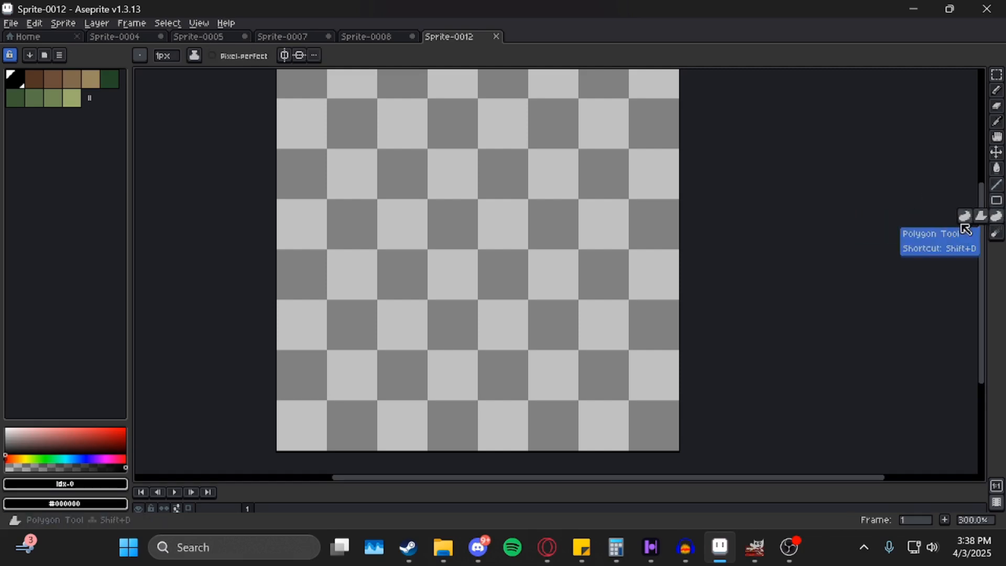
left_click(997, 236)
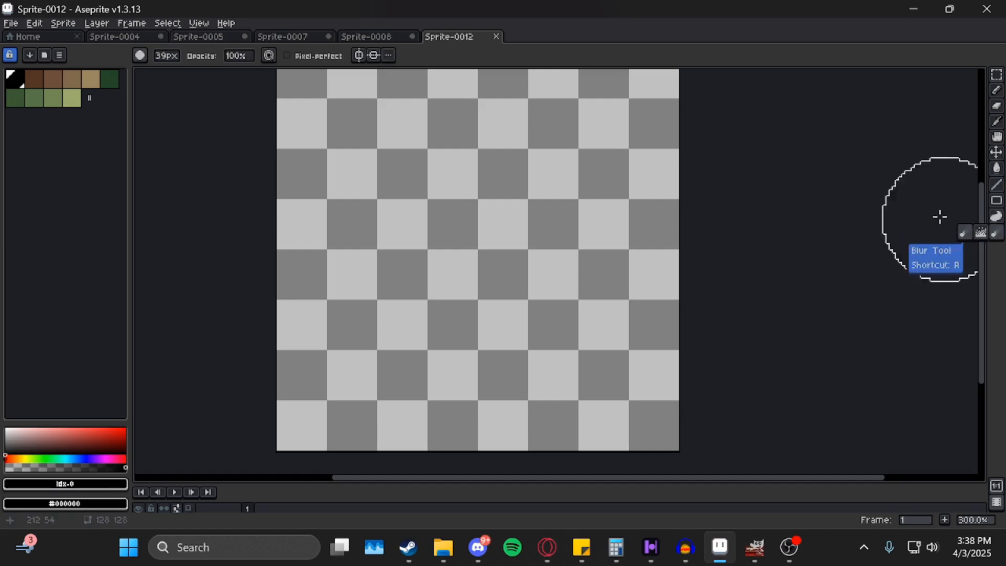
left_click_drag(901, 177, 849, 190)
left_click_drag(505, 196, 524, 211)
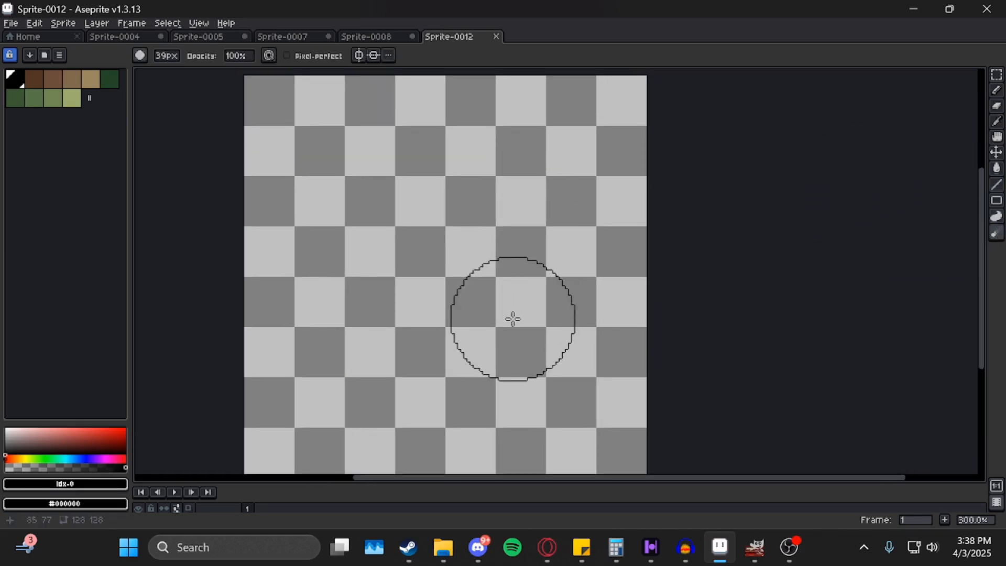
left_click_drag(412, 198, 400, 175)
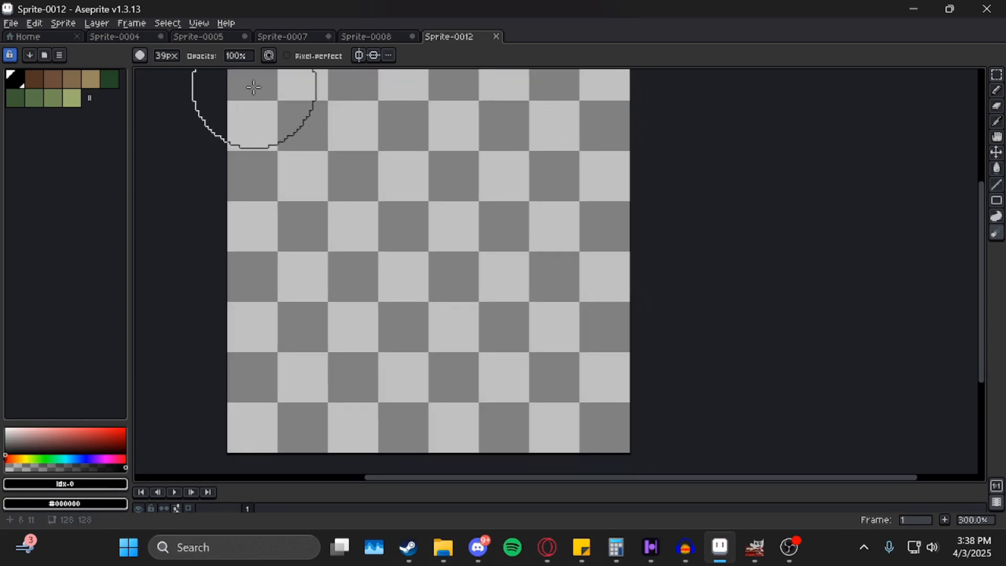
key("b")
left_click_drag(460, 196, 449, 222)
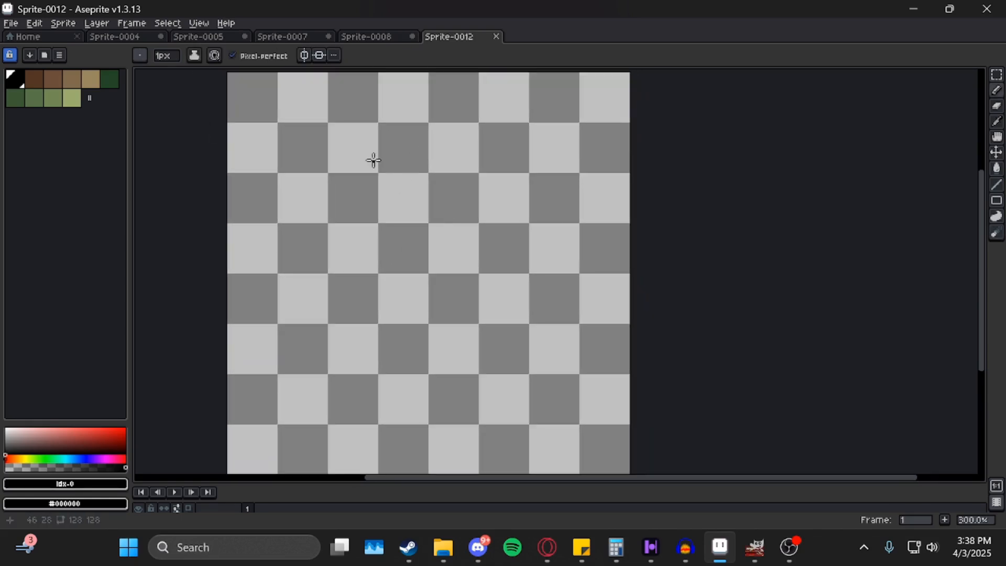
Give the pencil a square brush and resize it up and down with + and -.
left_click(141, 56)
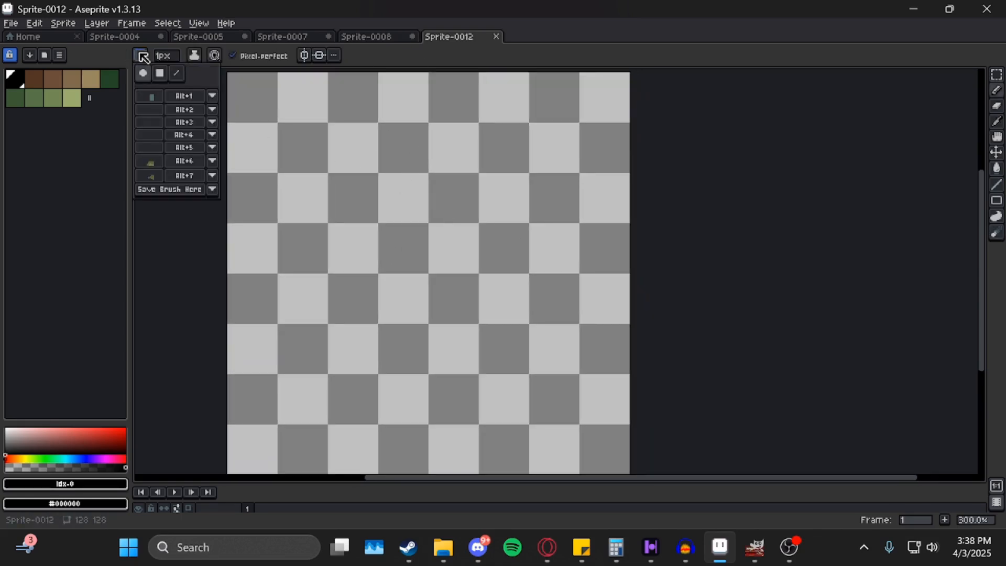
left_click(159, 74)
key("plus")
key("plus")
key("plus")
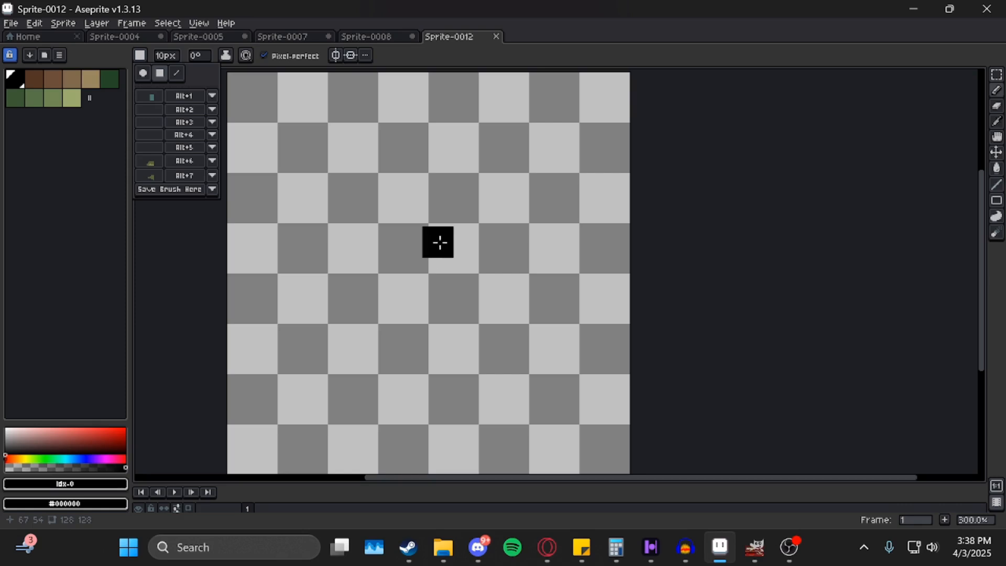
key("v")
key("b")
key("plus")
key("plus")
key("plus")
key("plus")
key("plus")
key("plus")
key("plus")
key("plus")
key("plus")
key("plus")
key("plus")
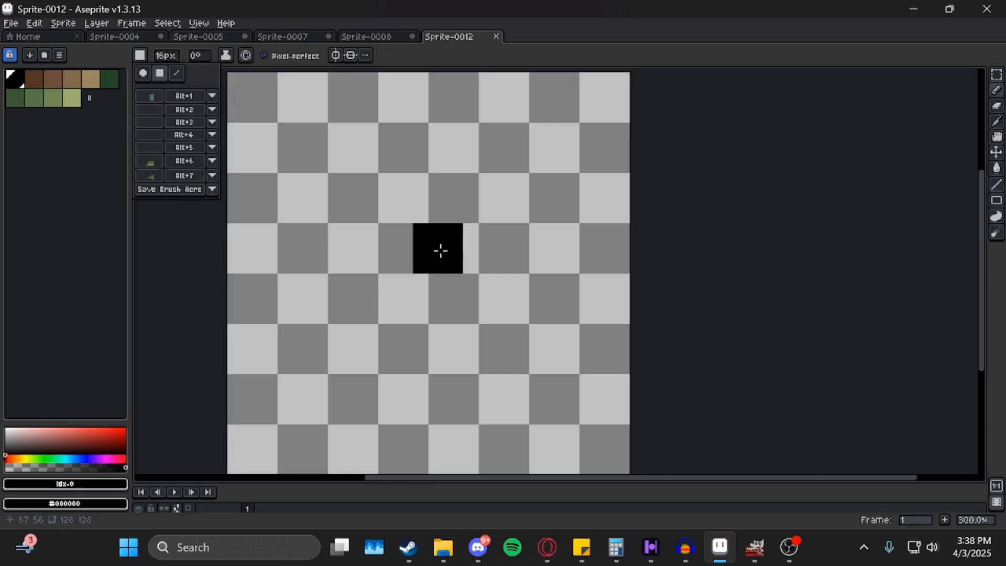
key("plus")
key("plus")
key("plus")
key("plus")
key("plus")
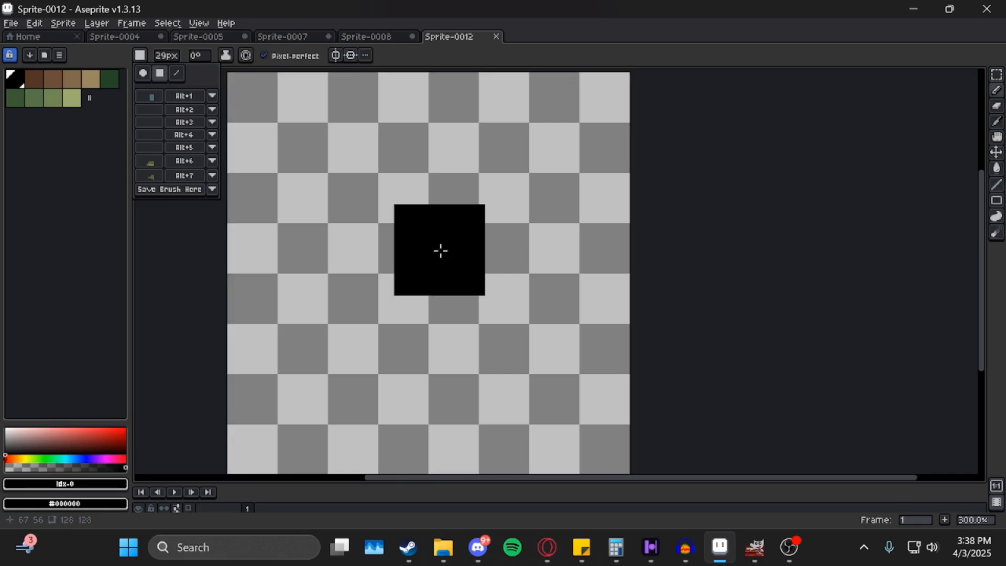
key("minus")
key("minus")
key("minus")
key("minus")
key("minus")
key("minus")
key("minus")
key("minus")
key("minus")
key("minus")
key("minus")
key("minus")
key("minus")
key("minus")
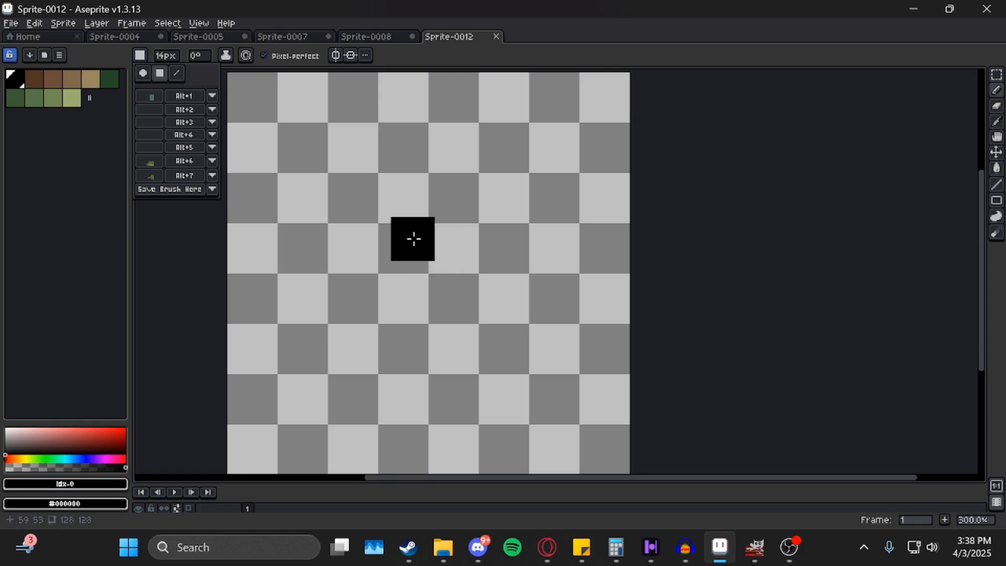
Switch back to a 14px round brush, draw a test stroke, and undo it.
left_click(143, 73)
mouse_move(465, 177)
left_mouse_down()
mouse_move(382, 285)
mouse_move(466, 205)
left_mouse_up()
key("ctrl+z")
Choose a different ink mode from the Ink dropdown.
left_click(140, 56)
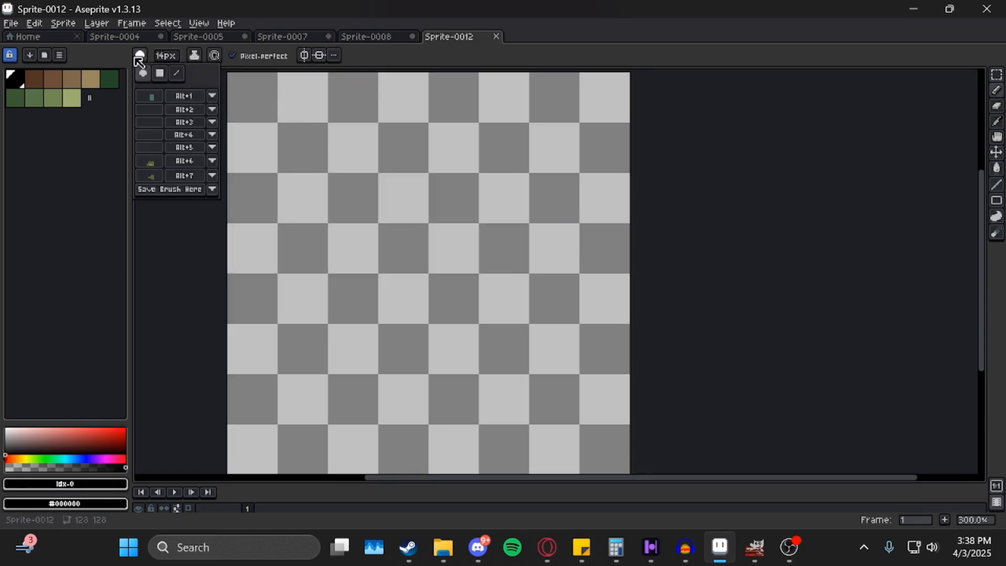
left_click(193, 57)
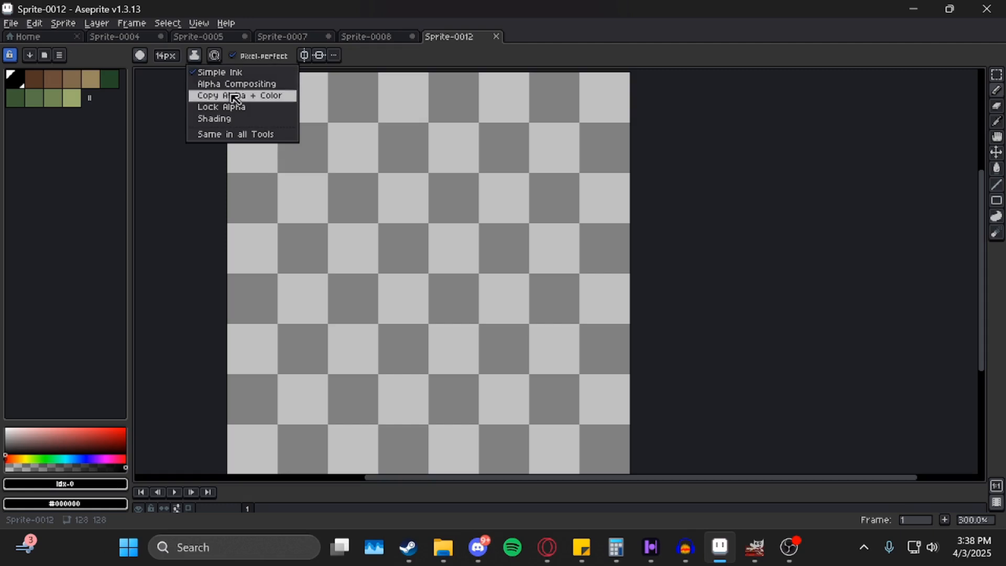
left_click(231, 108)
With dark brown and Simple Ink, pencil a ring near the canvas centre and bucket-fill it solid.
left_click(36, 81)
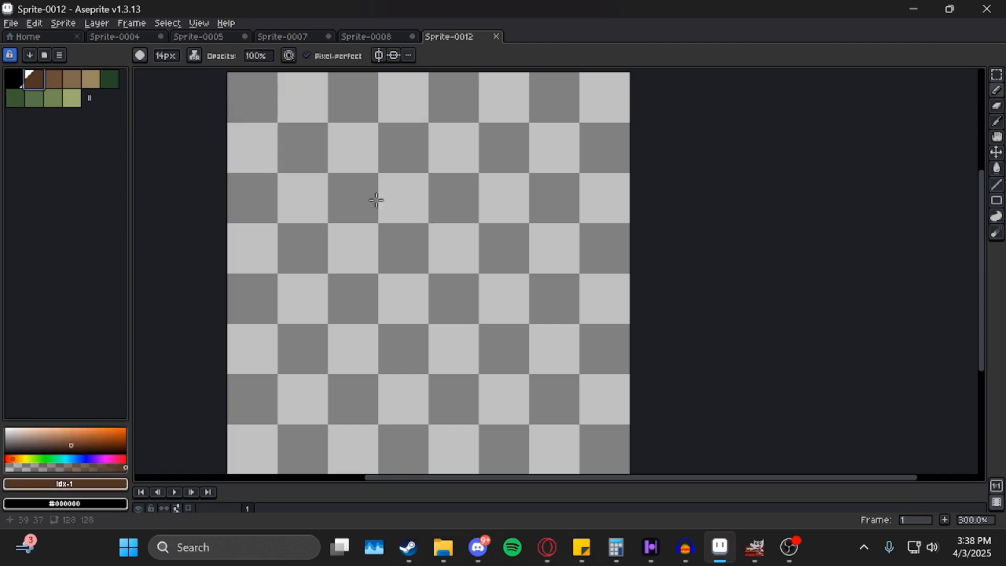
left_click(194, 55)
left_click(215, 66)
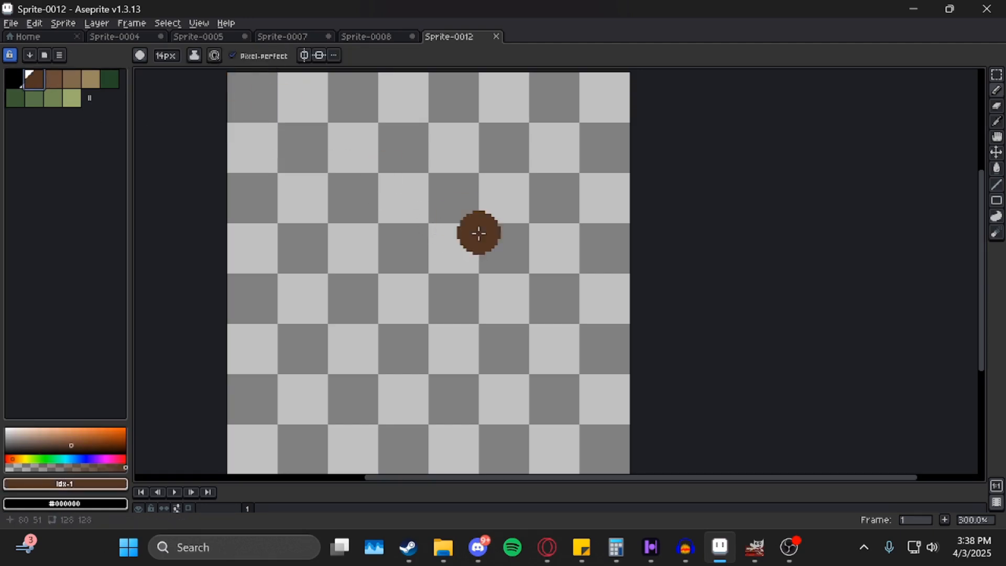
mouse_move(448, 175)
left_mouse_down()
mouse_move(371, 260)
mouse_move(475, 217)
mouse_move(437, 200)
mouse_move(422, 239)
left_mouse_up()
key("g")
left_click(445, 234)
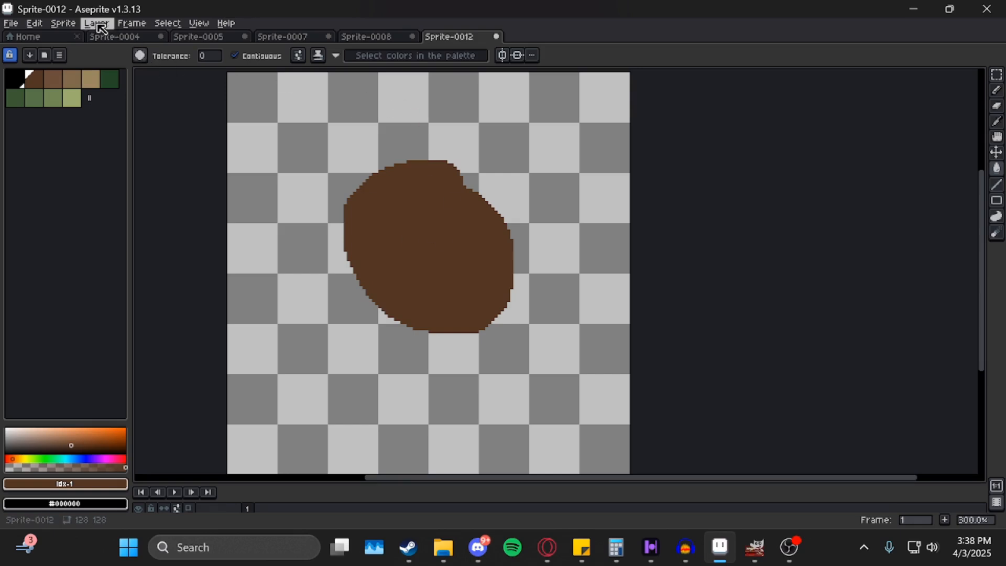
Switch to Lock Alpha ink and repaint the blob's edges and interior in the next lighter brown.
left_click(319, 55)
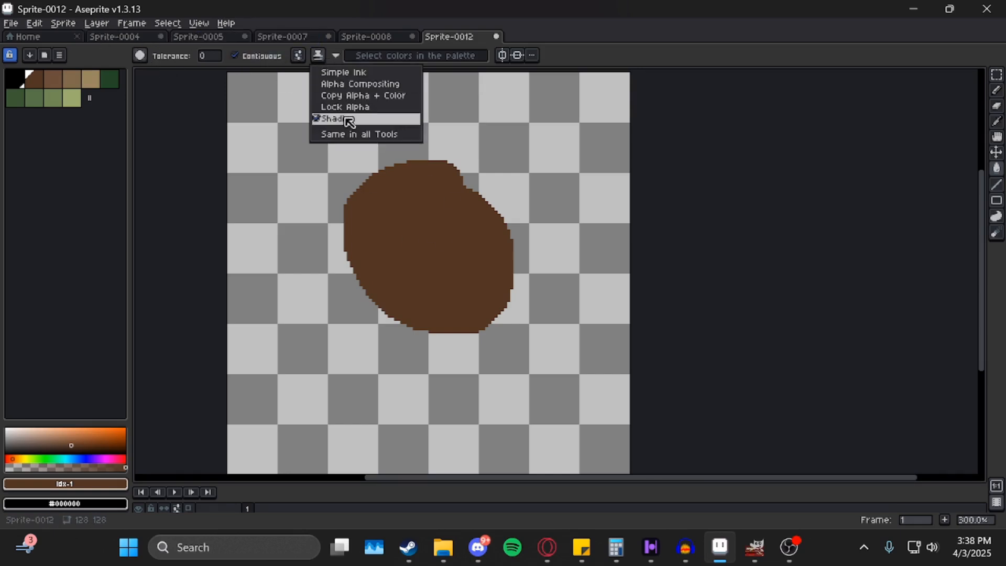
left_click(357, 107)
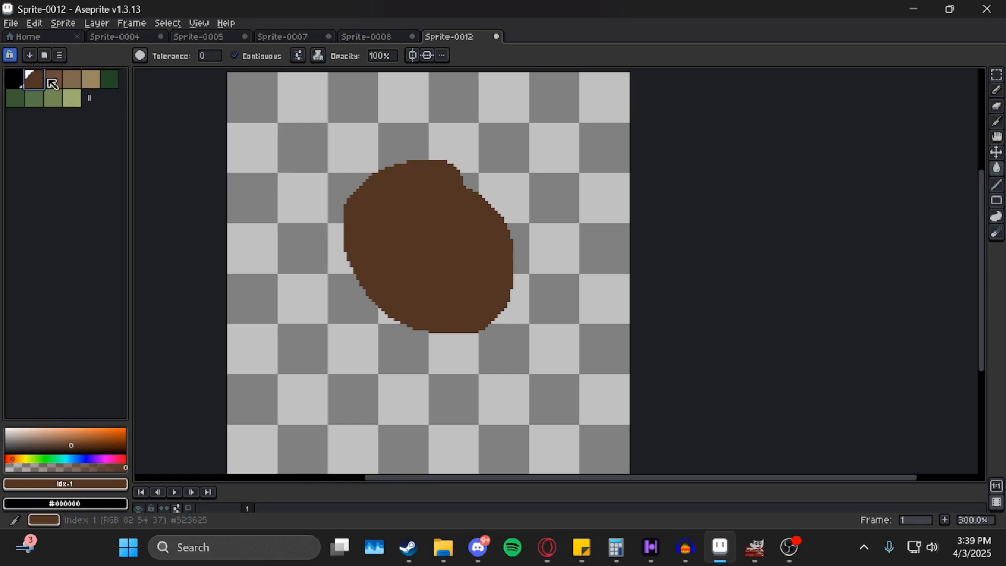
key("bracketright")
key("ctrl+z")
key("b")
left_click_drag(434, 165, 369, 308)
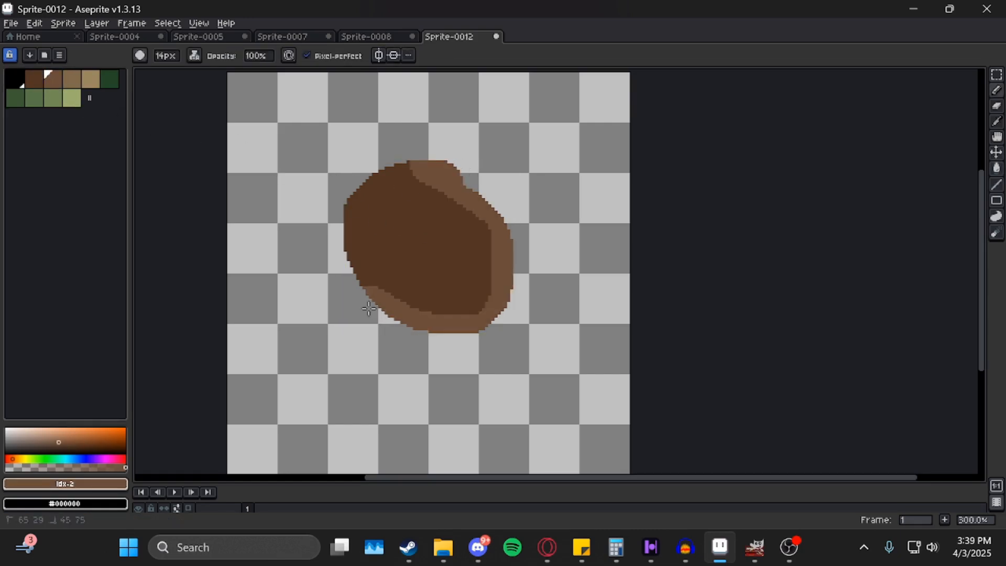
mouse_move(332, 232)
left_mouse_down()
mouse_move(345, 194)
mouse_move(384, 161)
left_mouse_up()
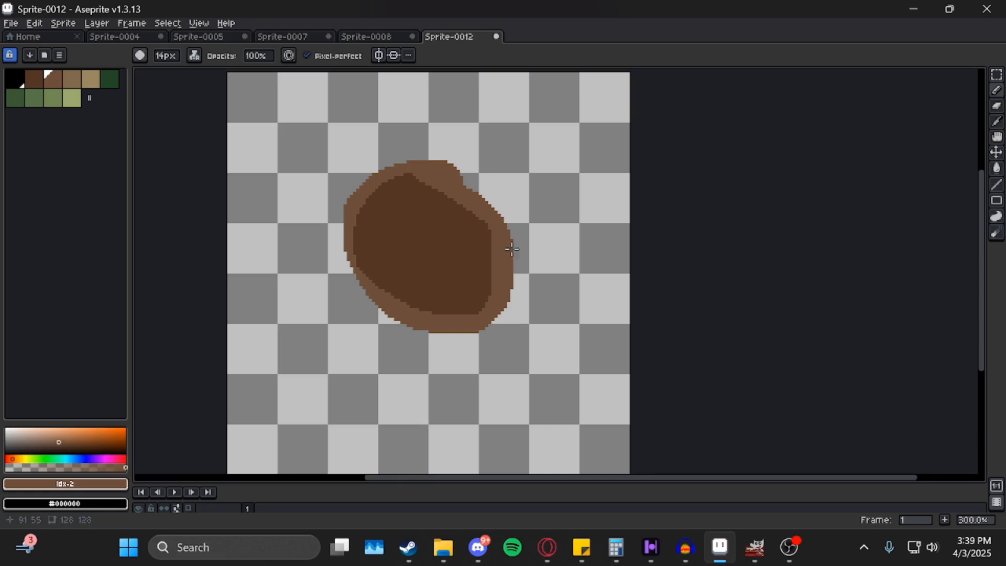
mouse_move(512, 249)
left_mouse_down()
mouse_move(483, 254)
mouse_move(476, 232)
mouse_move(436, 199)
mouse_move(372, 195)
mouse_move(371, 242)
mouse_move(404, 223)
mouse_move(388, 239)
mouse_move(480, 242)
mouse_move(492, 258)
mouse_move(420, 273)
mouse_move(424, 297)
left_mouse_up()
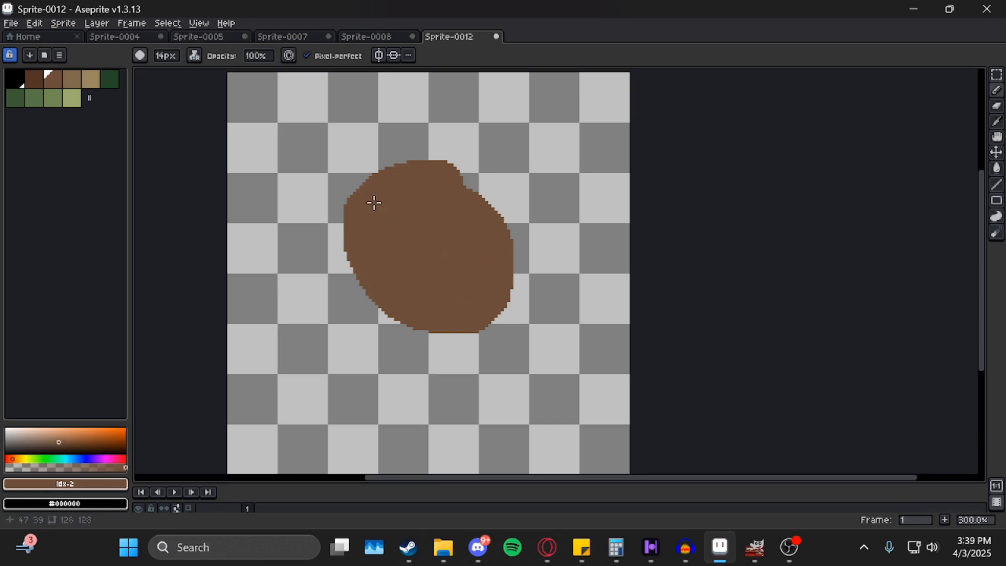
Set the ink to Shading with four palette browns as the ramp.
left_click(195, 56)
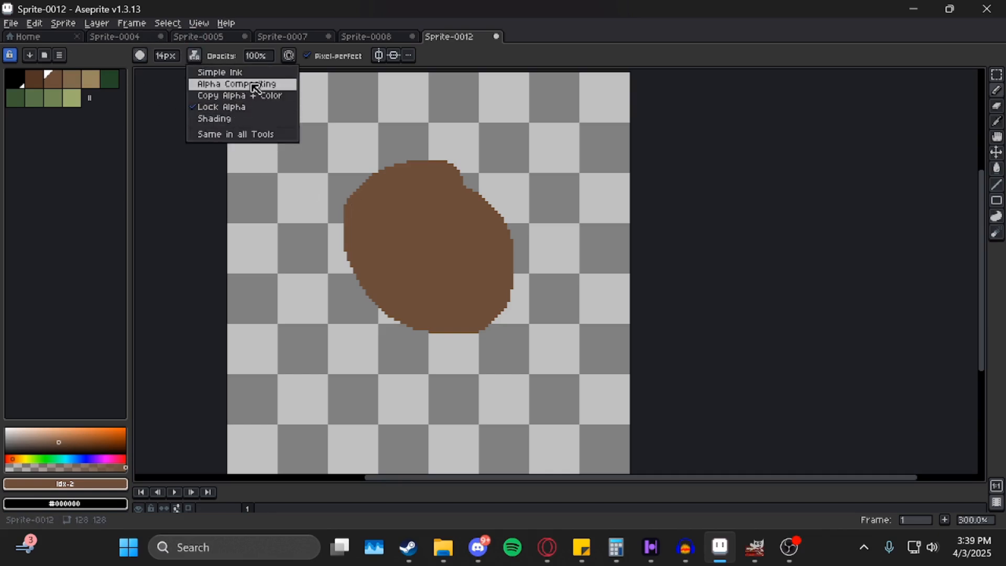
left_click(234, 125)
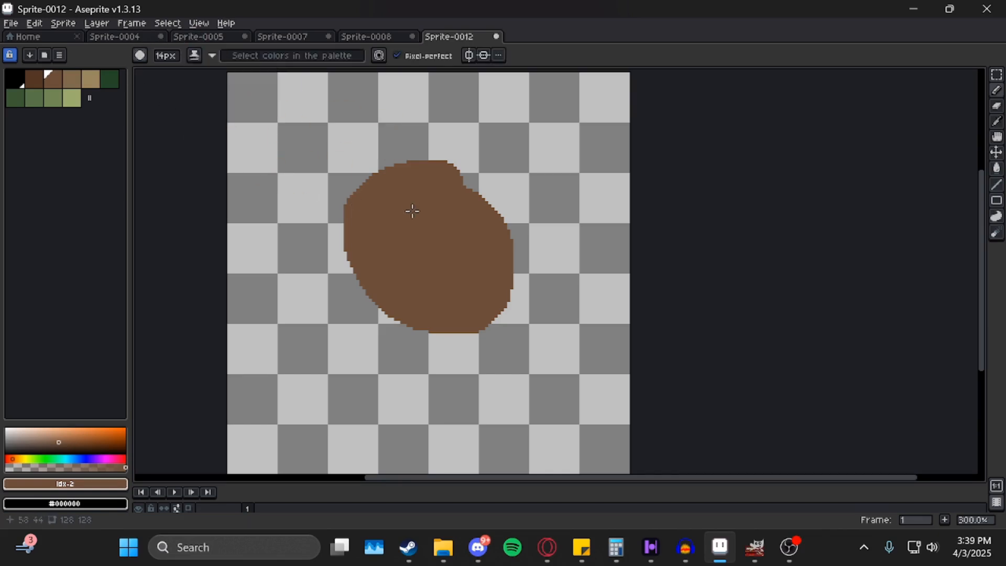
left_click_drag(37, 87, 93, 89)
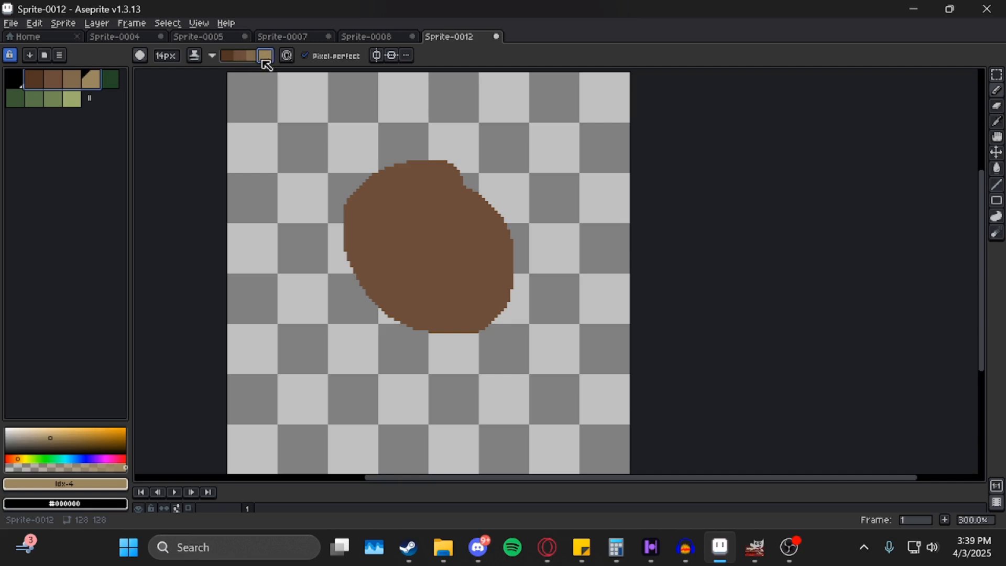
Darken the blob's upper-right edge and lighten its right side and lower-right edge to tan.
mouse_move(426, 165)
left_mouse_down()
mouse_move(467, 184)
mouse_move(512, 240)
mouse_move(500, 313)
mouse_move(444, 336)
mouse_move(358, 308)
left_mouse_up()
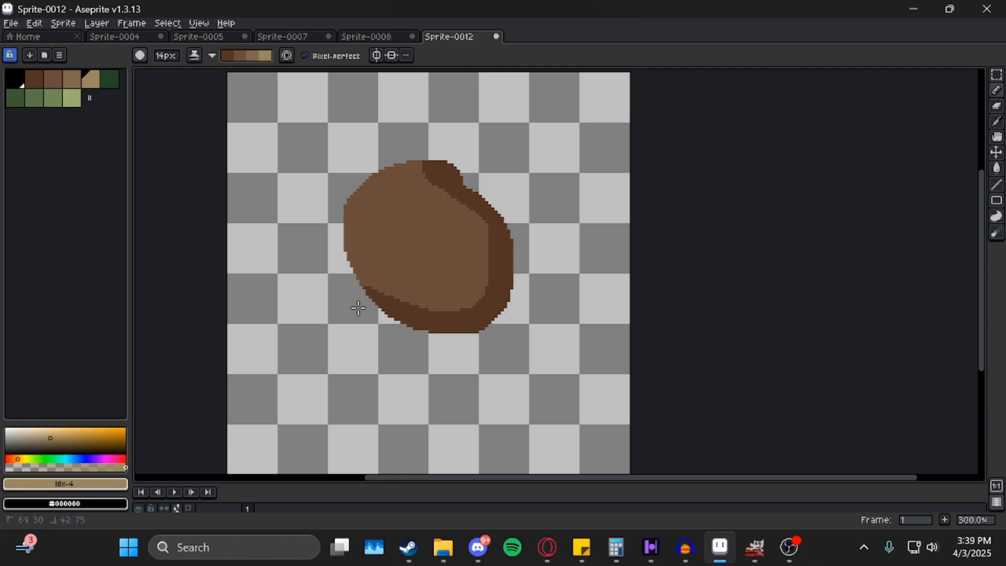
mouse_move(414, 164)
left_mouse_down()
mouse_move(442, 167)
mouse_move(489, 204)
mouse_move(498, 232)
mouse_move(438, 180)
mouse_move(477, 222)
mouse_move(495, 264)
mouse_move(482, 298)
mouse_move(459, 208)
mouse_move(489, 260)
mouse_move(486, 307)
mouse_move(473, 311)
mouse_move(447, 218)
mouse_move(464, 278)
mouse_move(425, 187)
mouse_move(444, 260)
mouse_move(431, 174)
mouse_move(441, 170)
mouse_move(482, 231)
left_mouse_up()
mouse_move(482, 231)
left_mouse_down()
mouse_move(486, 208)
mouse_move(526, 275)
left_mouse_up()
mouse_move(500, 214)
left_mouse_down()
mouse_move(510, 291)
mouse_move(477, 343)
left_mouse_up()
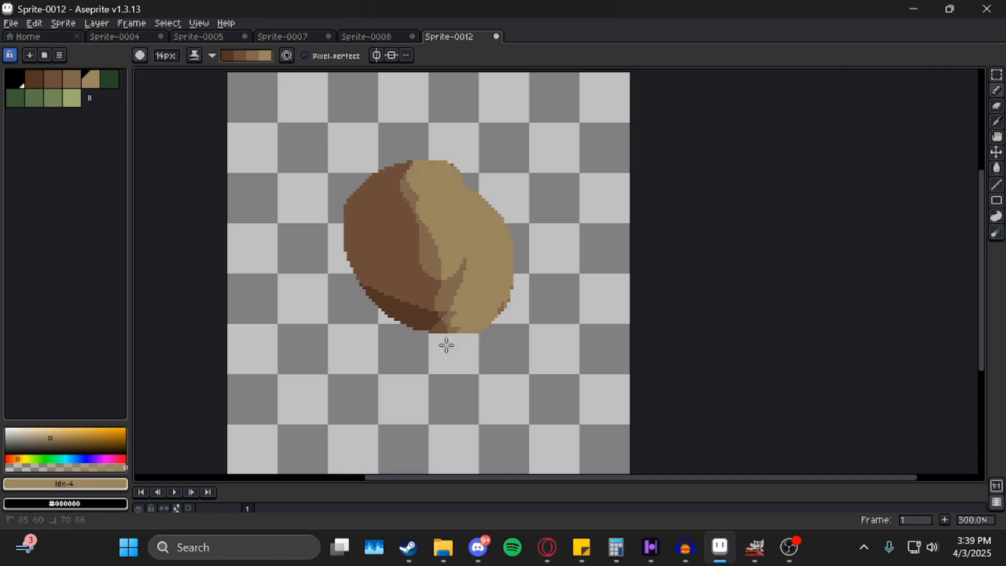
Turn on the stroke Stabilizer in the dynamics options and set its strength.
left_click(212, 55)
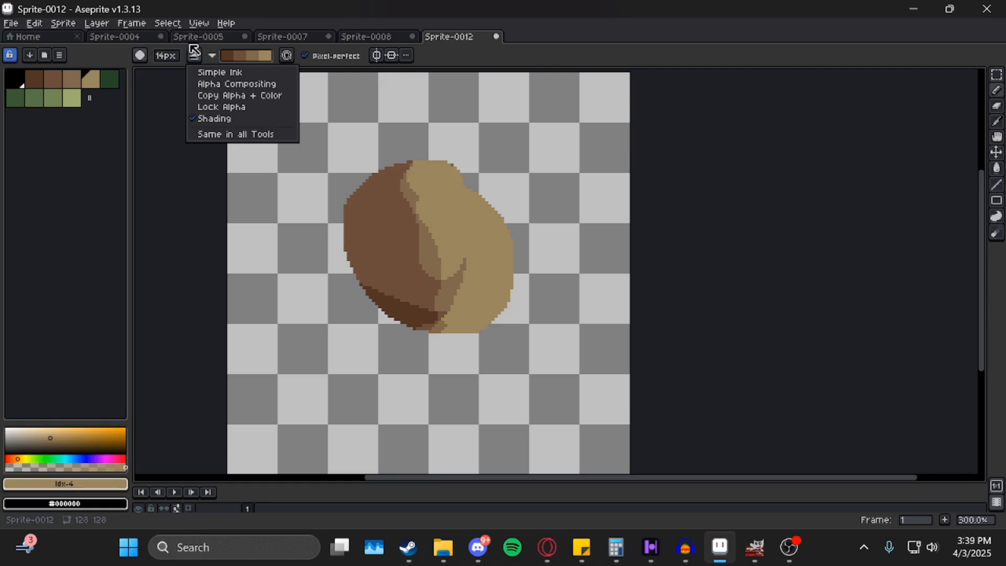
left_click(390, 60)
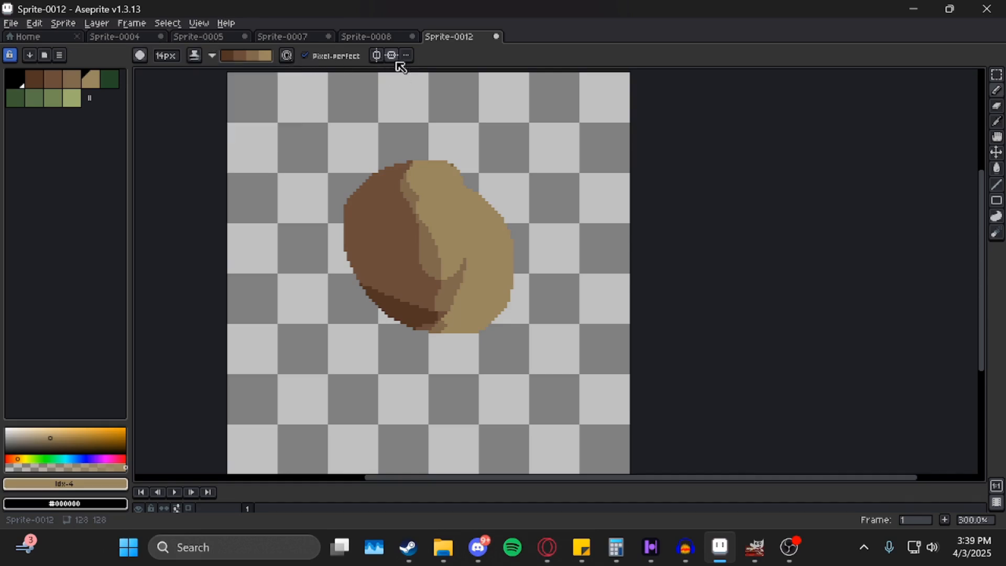
left_click(287, 56)
left_click(312, 76)
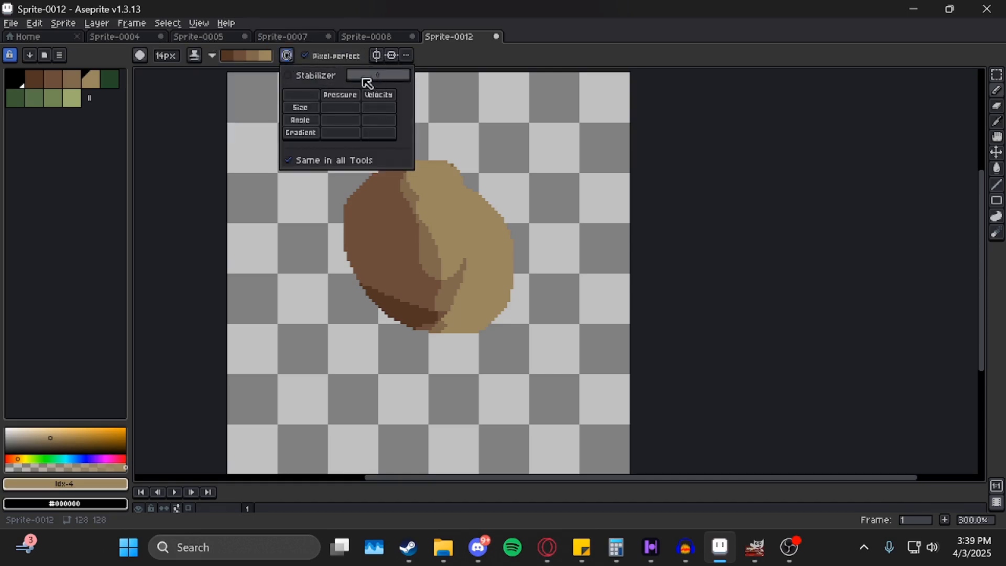
left_click_drag(366, 79, 390, 79)
left_click(460, 178)
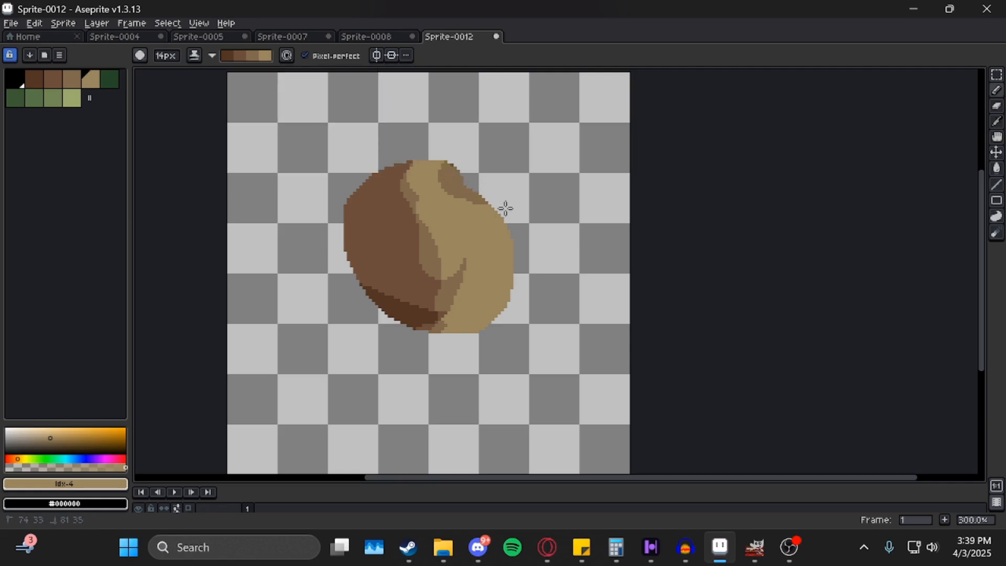
Darken the tan highlight down to a thin streak, then enable left-right mirrored drawing.
mouse_move(473, 330)
left_mouse_down()
mouse_move(503, 239)
mouse_move(452, 160)
left_mouse_up()
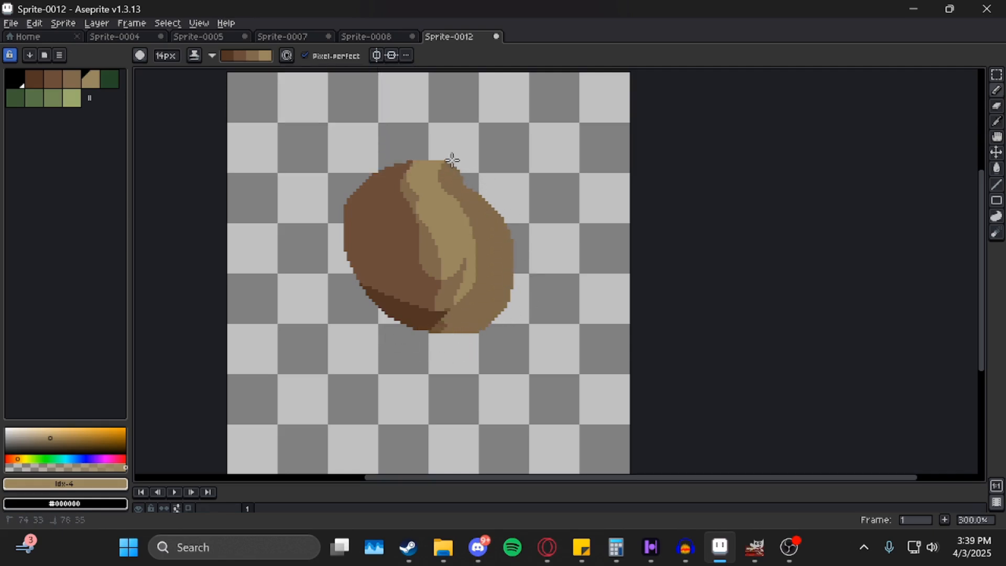
mouse_move(440, 325)
left_mouse_down()
mouse_move(461, 225)
mouse_move(368, 134)
left_mouse_up()
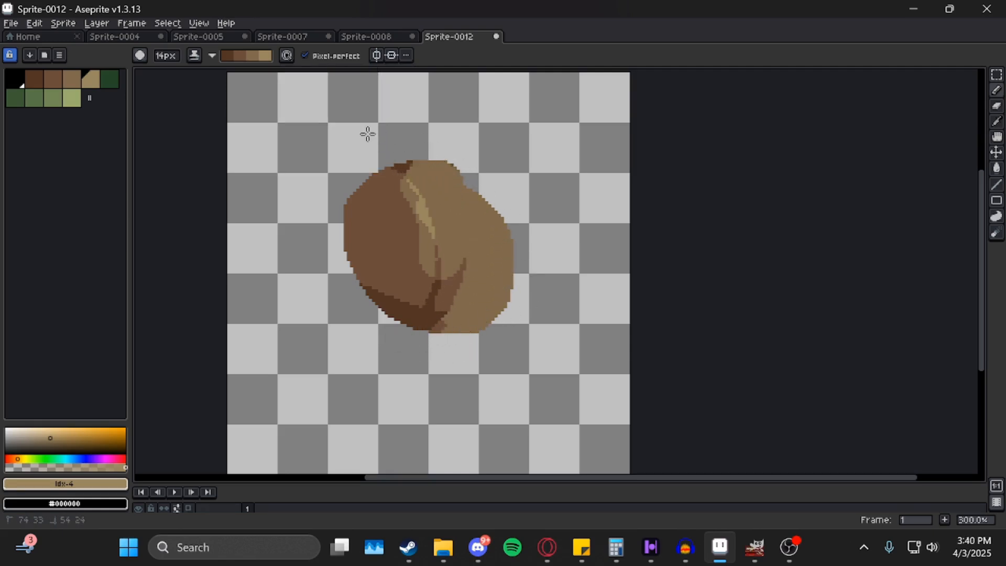
left_click(286, 56)
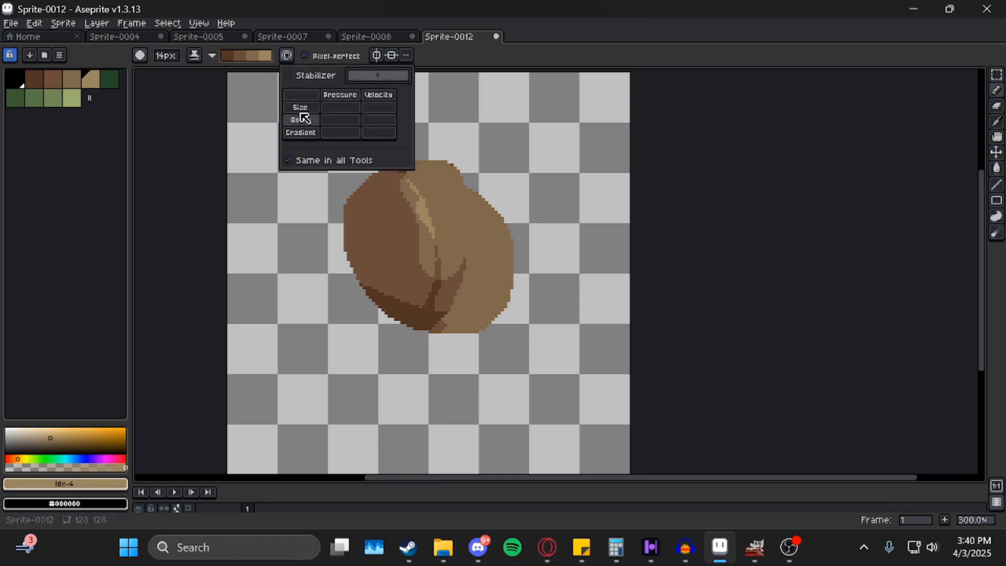
left_click(376, 55)
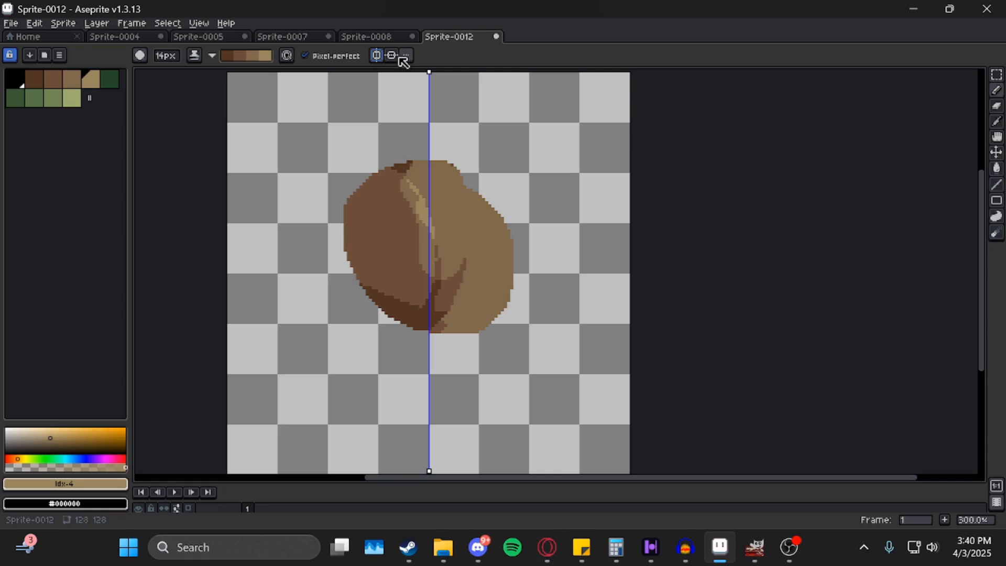
Add top-to-bottom mirroring, make black the drawing colour, and turn off left-right mirroring.
left_click(392, 55)
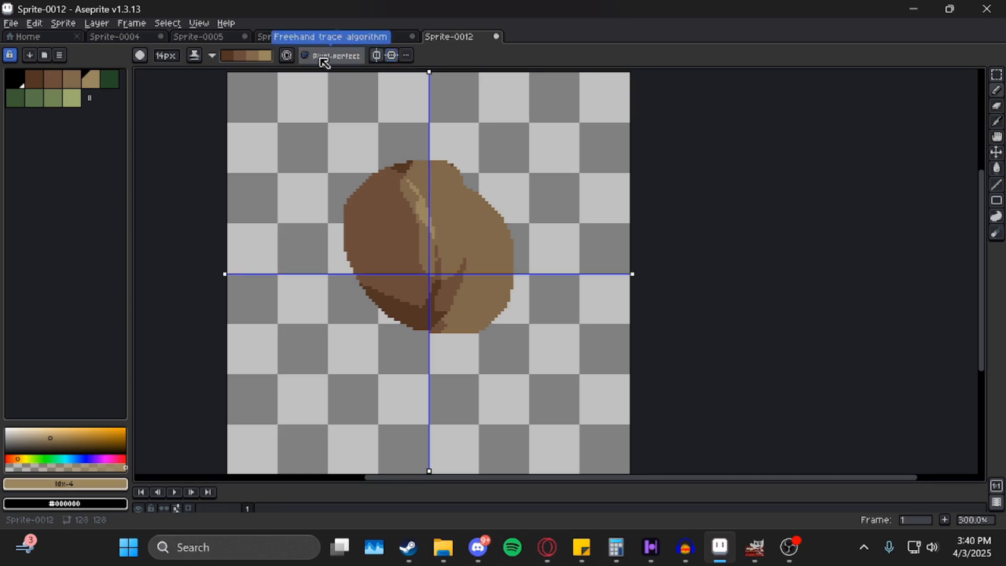
scroll(303, 152, "up", 7)
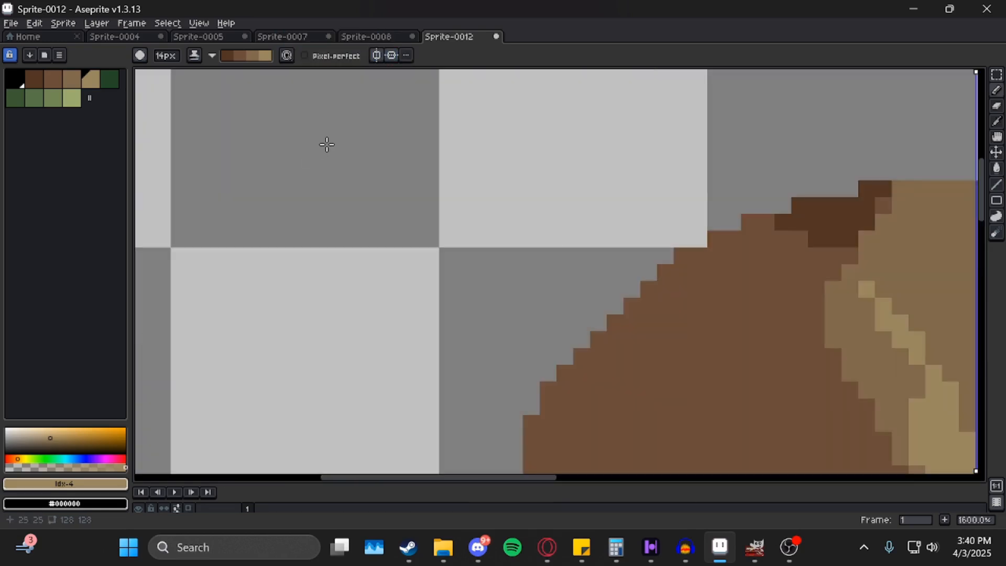
left_click_drag(317, 151, 299, 228)
left_click(32, 81)
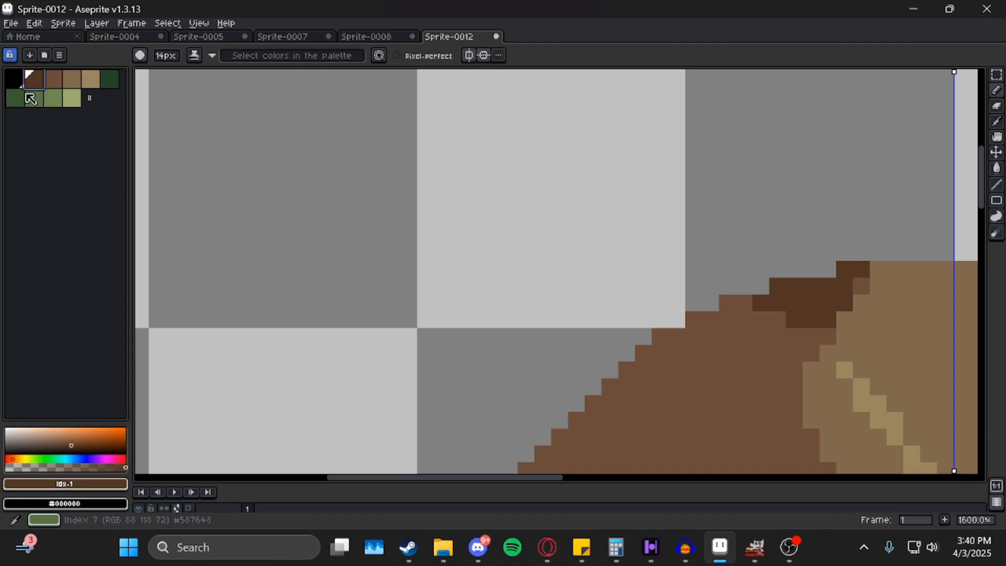
left_click(18, 82)
left_click(470, 55)
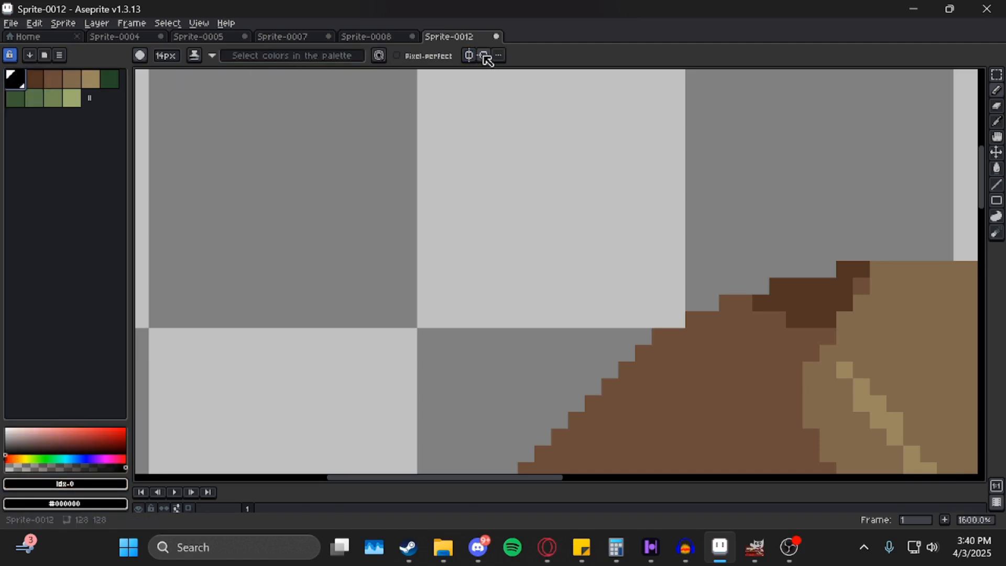
left_click_drag(384, 153, 346, 220)
scroll(346, 220, "down", 12)
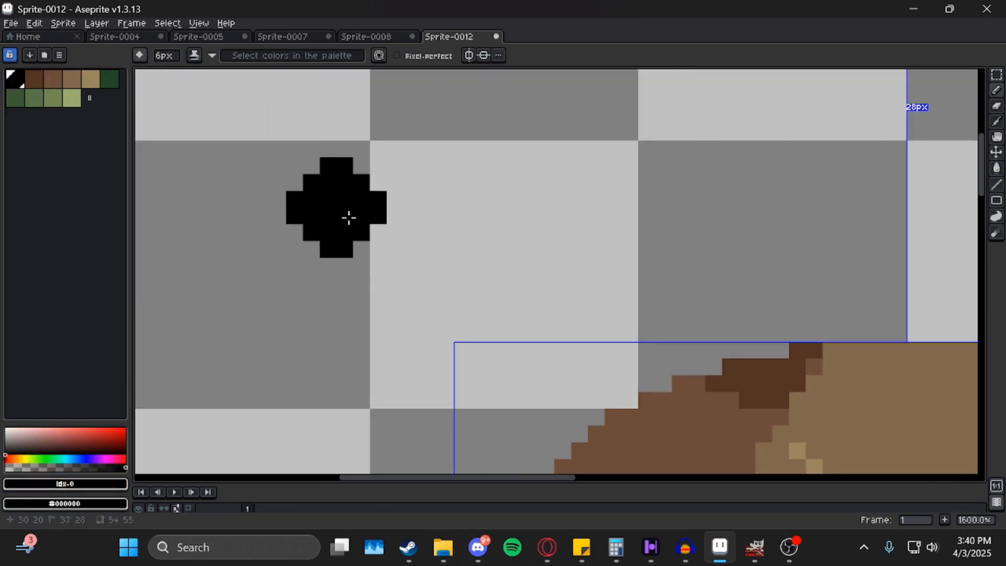
scroll(347, 221, "down", 1)
Draw three parallel black diagonal strokes, turning on pixel-perfect after the first.
mouse_move(261, 350)
left_mouse_down()
mouse_move(371, 201)
mouse_move(492, 103)
left_mouse_up()
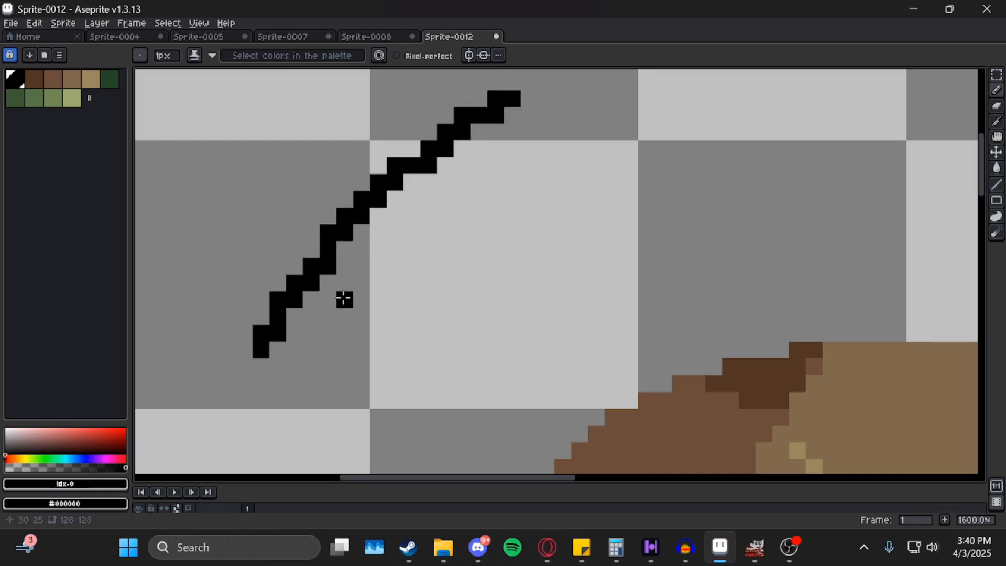
scroll(343, 299, "down", 1)
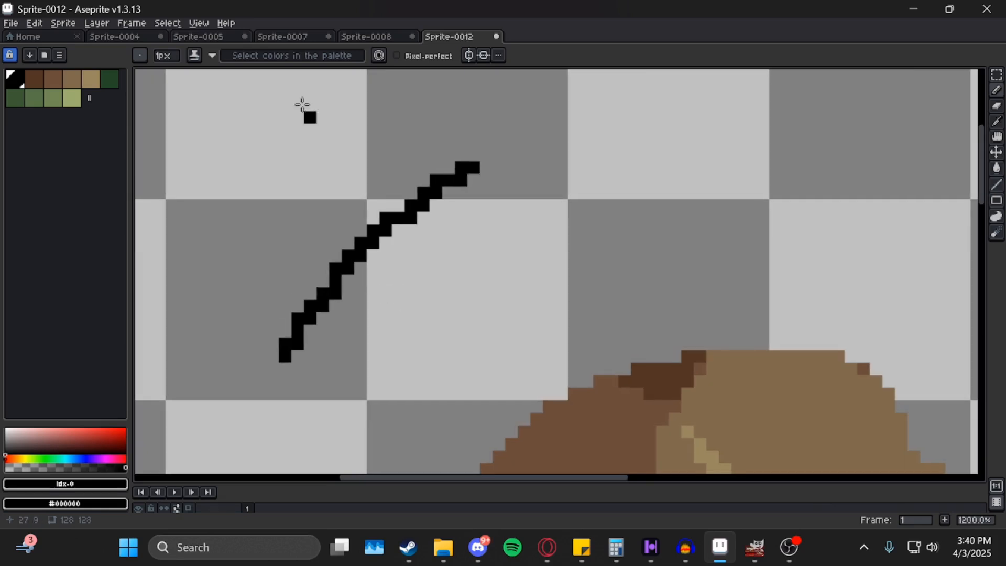
left_click(399, 55)
scroll(414, 252, "down", 3)
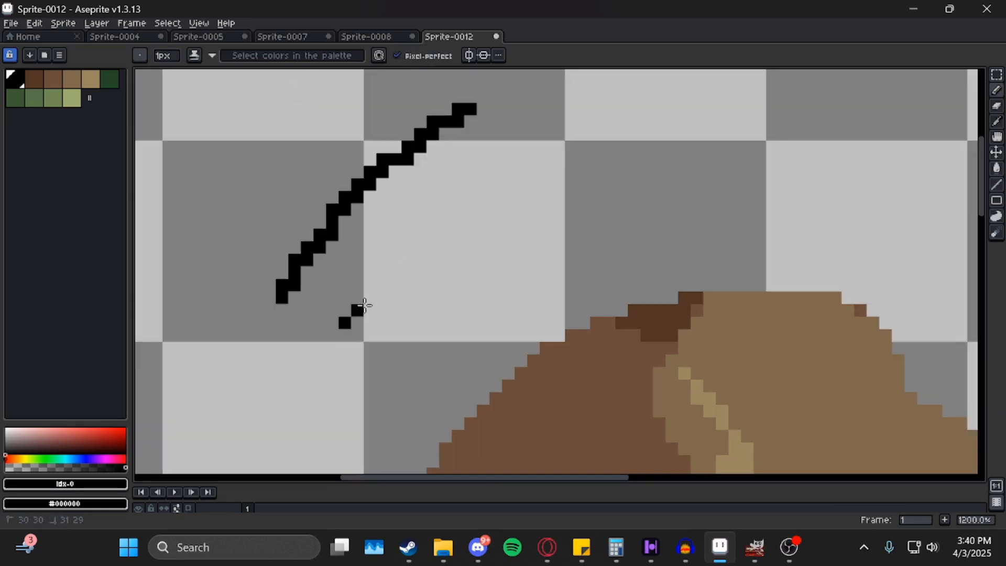
left_click_drag(365, 305, 584, 122)
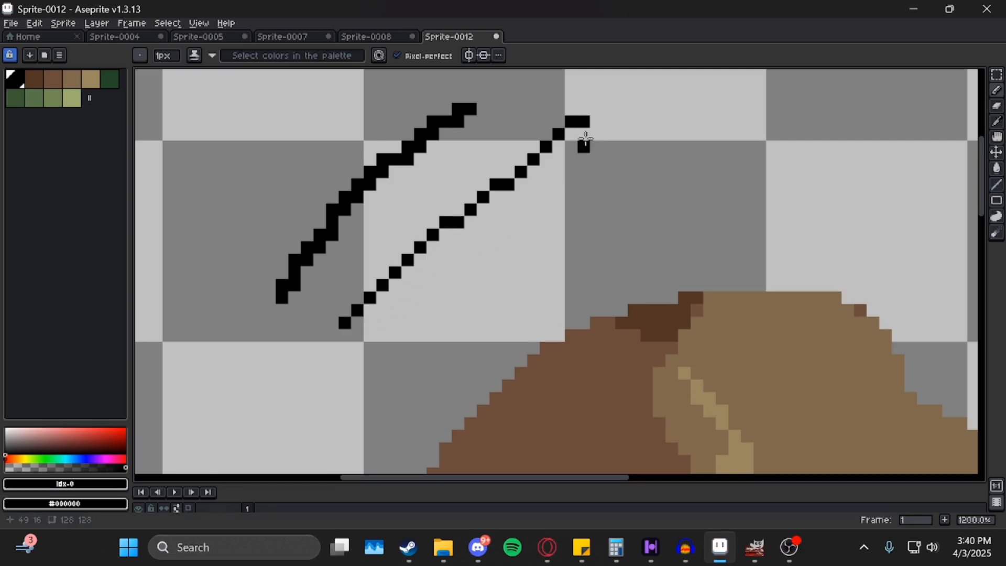
left_click_drag(383, 360, 654, 152)
Recentre the view on the strokes and turn on vertical mirror symmetry.
left_click_drag(453, 261, 465, 303)
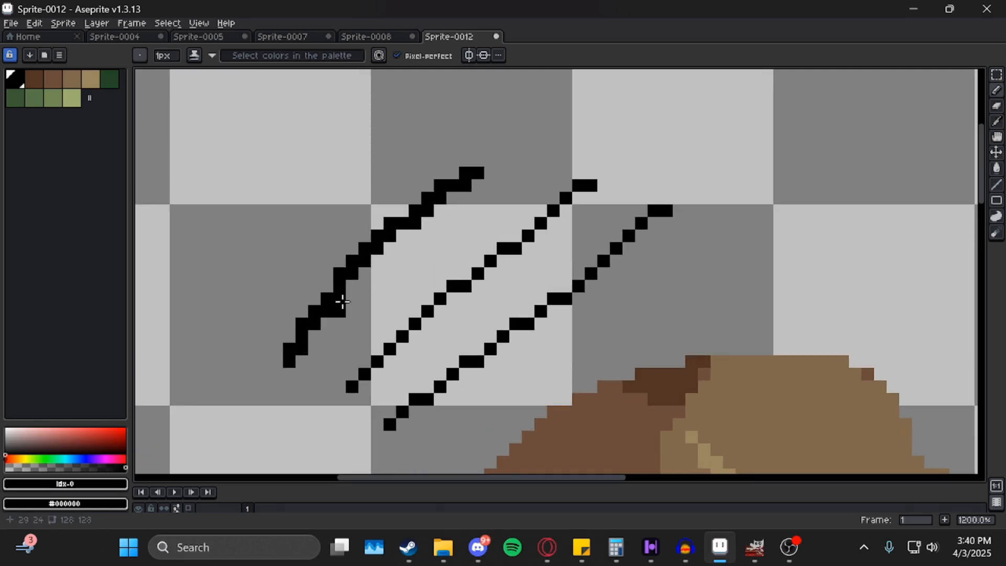
left_click_drag(421, 264, 398, 208)
left_click_drag(469, 312, 419, 264)
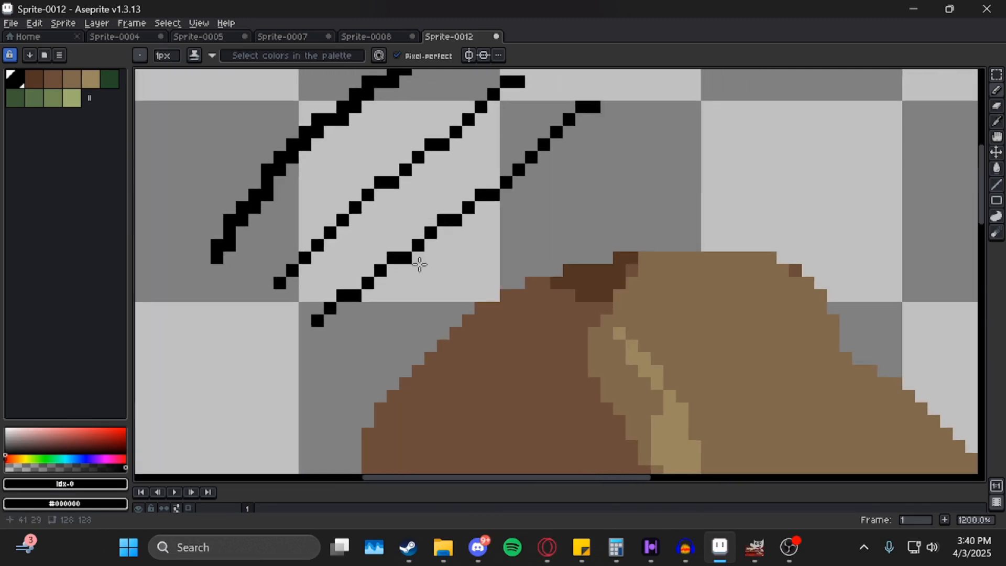
left_click_drag(578, 137, 524, 249)
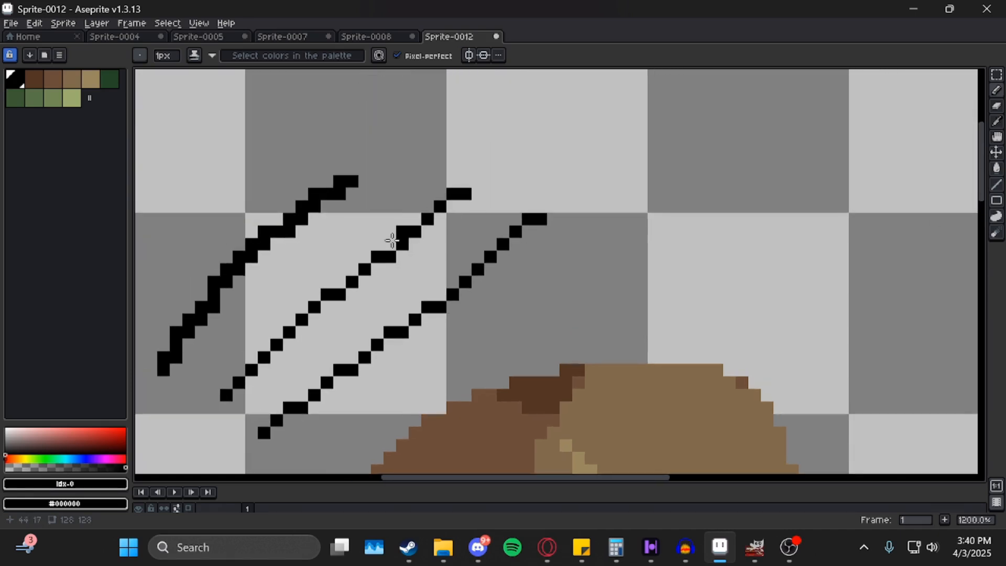
left_click_drag(356, 111, 379, 124)
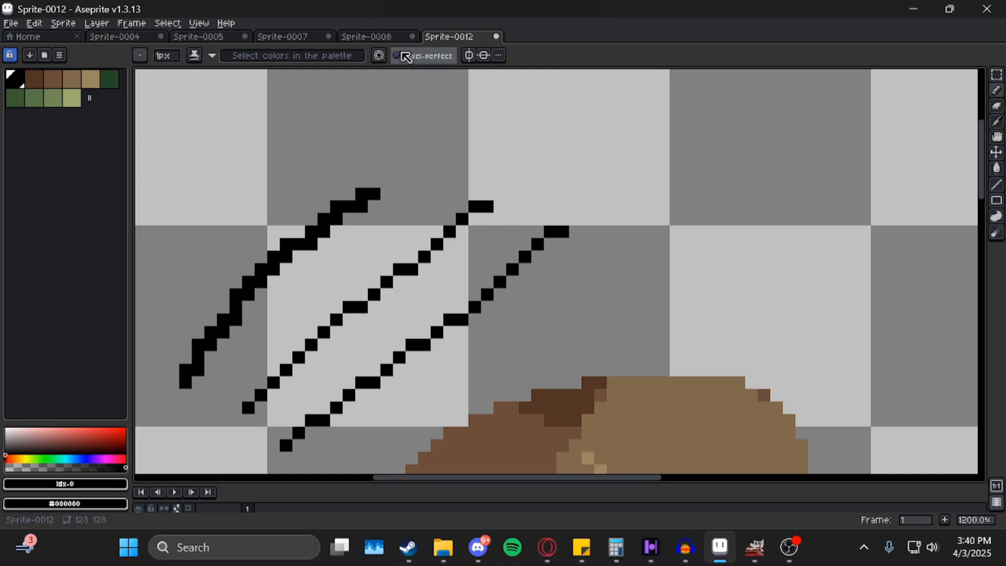
left_click(472, 58)
Draw a mirrored diamond, move the symmetry axis right, and draw a mirrored oval.
scroll(427, 198, "down", 3)
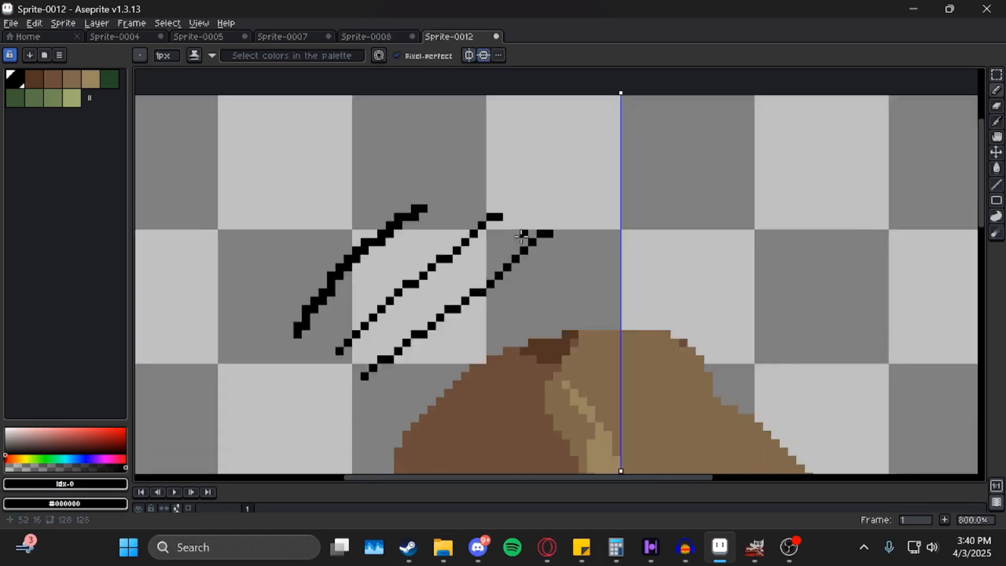
left_click_drag(445, 122, 445, 135)
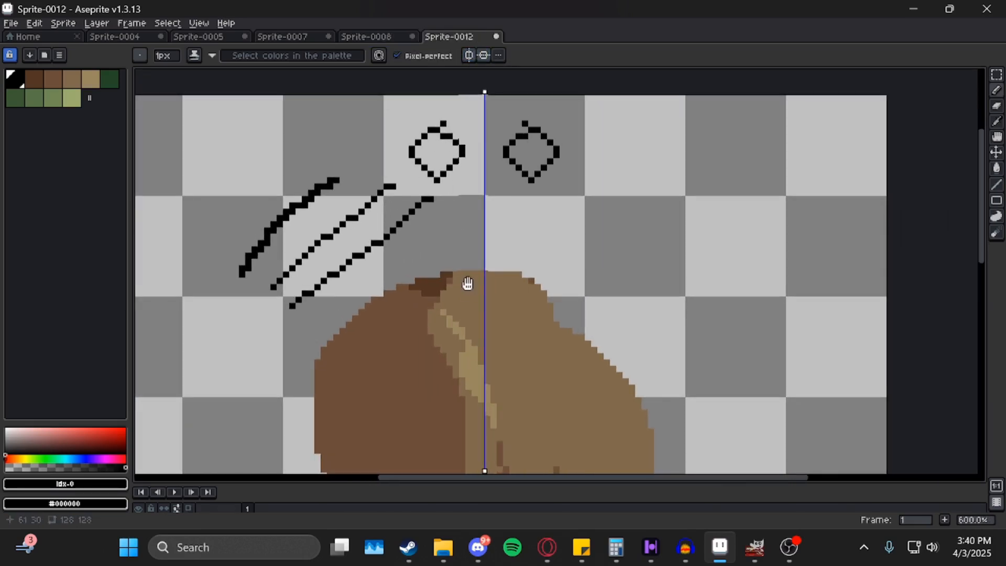
left_click_drag(468, 284, 413, 288)
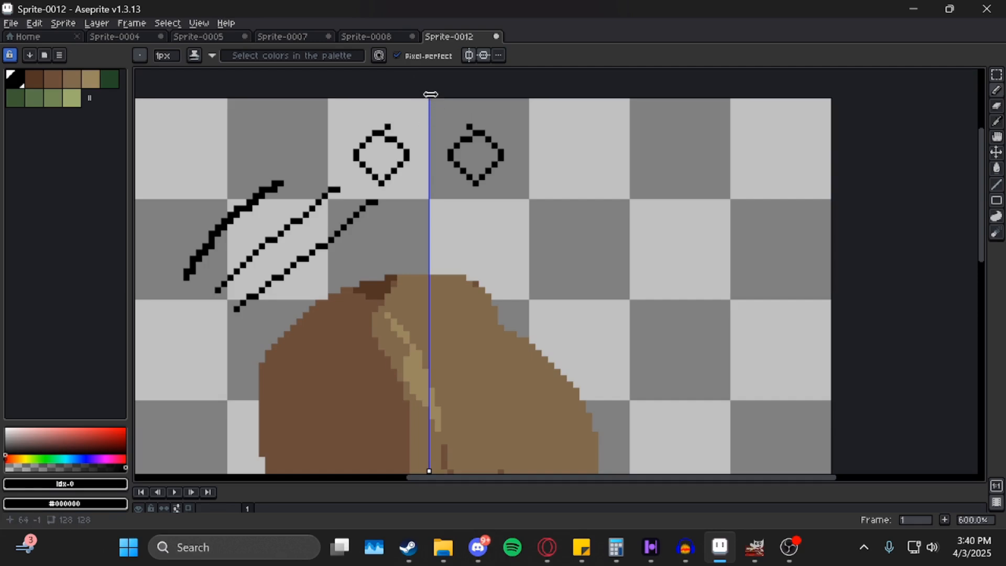
left_click_drag(425, 97, 649, 100)
left_click_drag(595, 138, 603, 143)
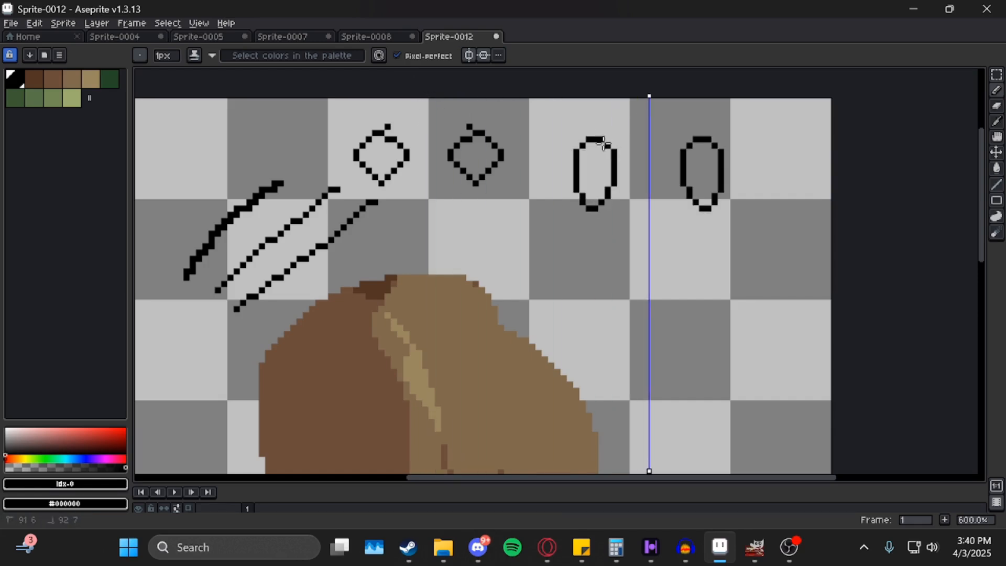
left_click_drag(558, 457, 469, 197)
scroll(524, 254, "down", 1)
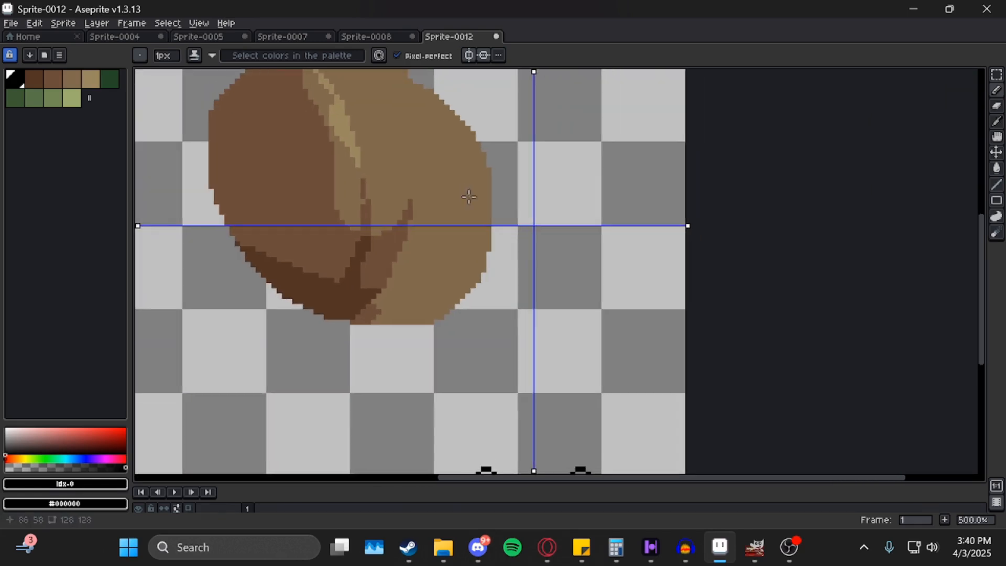
Lower the horizontal axis and draw curved, vertical and hooked outlines mirrored four ways.
left_click_drag(690, 226, 727, 228)
mouse_move(589, 154)
left_mouse_down()
mouse_move(593, 236)
mouse_move(579, 135)
left_mouse_up()
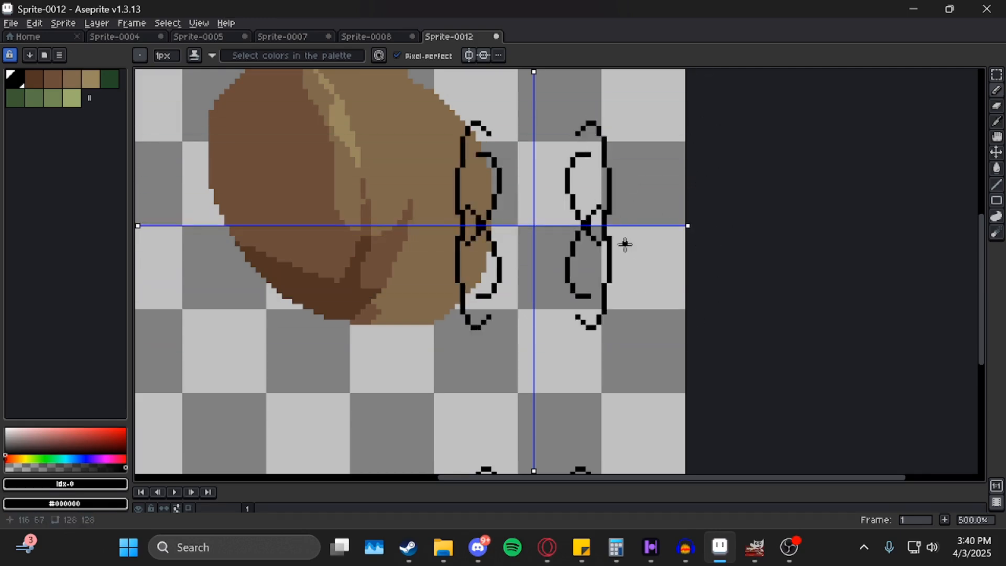
left_click_drag(586, 295, 612, 304)
mouse_move(348, 316)
left_mouse_down()
mouse_move(350, 385)
mouse_move(342, 290)
left_mouse_up()
left_click_drag(298, 251, 388, 344)
scroll(389, 344, "down", 1)
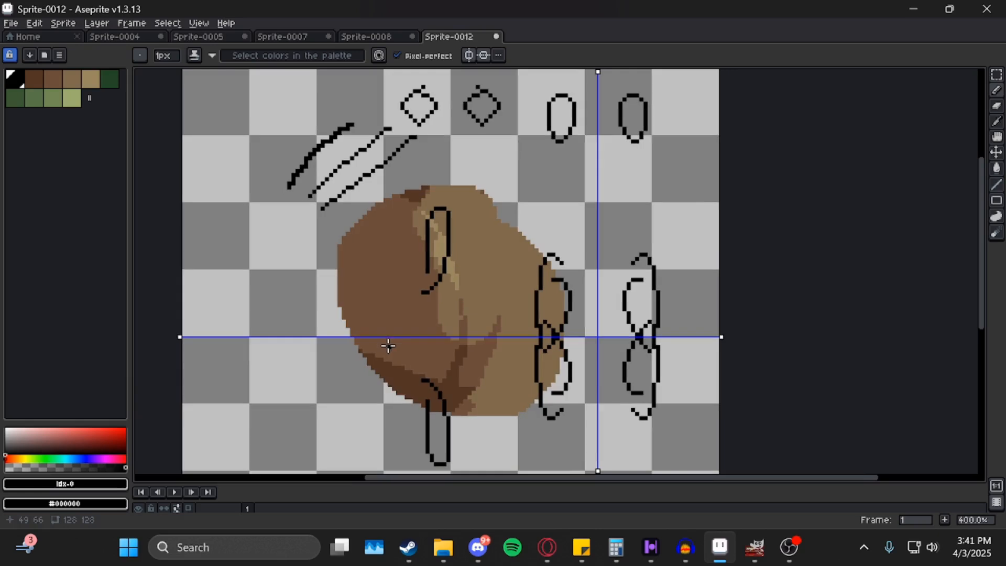
left_click_drag(483, 261, 370, 254)
Add large mirrored loops across the canvas, then undo all the pencil strokes.
left_click_drag(526, 159, 536, 138)
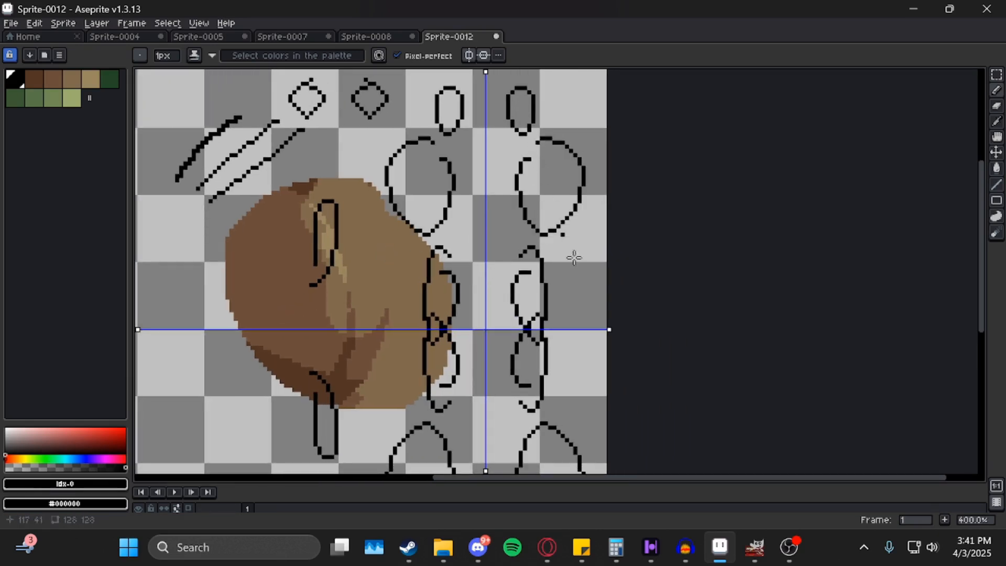
left_click_drag(566, 313, 557, 230)
scroll(507, 360, "down", 2)
left_click_drag(516, 330, 519, 293)
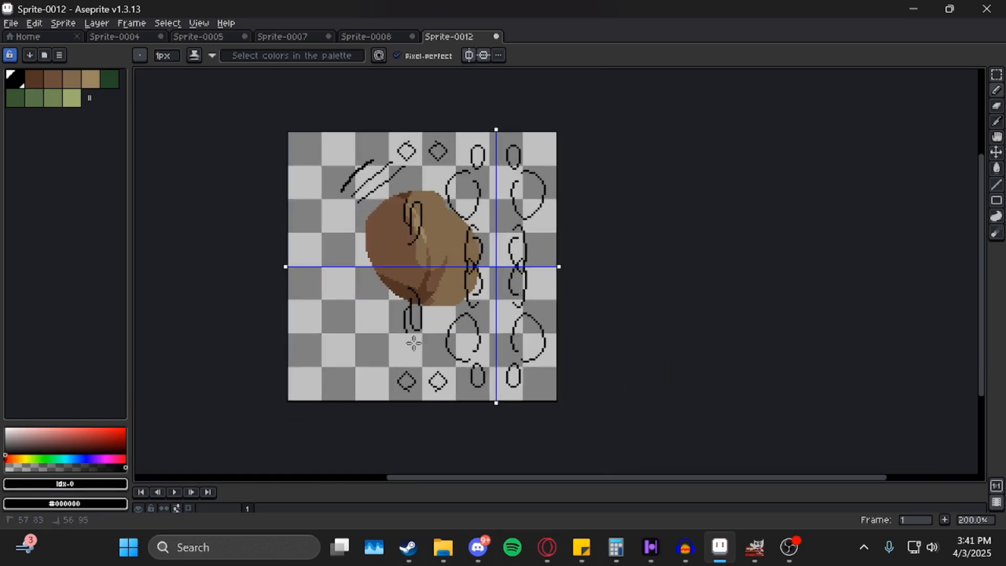
mouse_move(414, 344)
left_mouse_down()
mouse_move(543, 283)
mouse_move(511, 308)
mouse_move(541, 344)
left_mouse_up()
left_click_drag(530, 156, 503, 201)
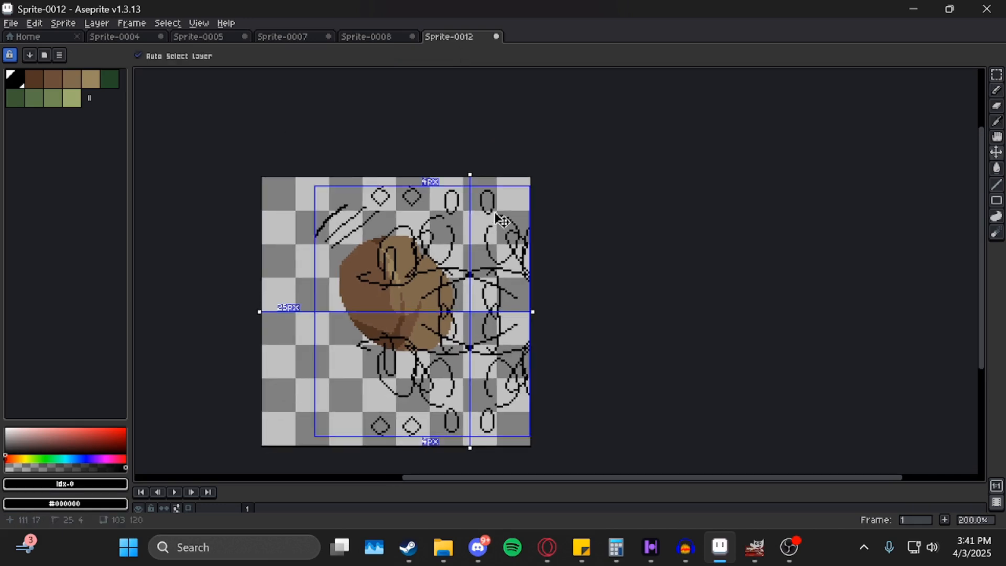
key("ctrl+z")
key("ctrl+z")
key("ctrl+z")
key("ctrl+z")
key("ctrl+z")
key("ctrl+z")
key("ctrl+z")
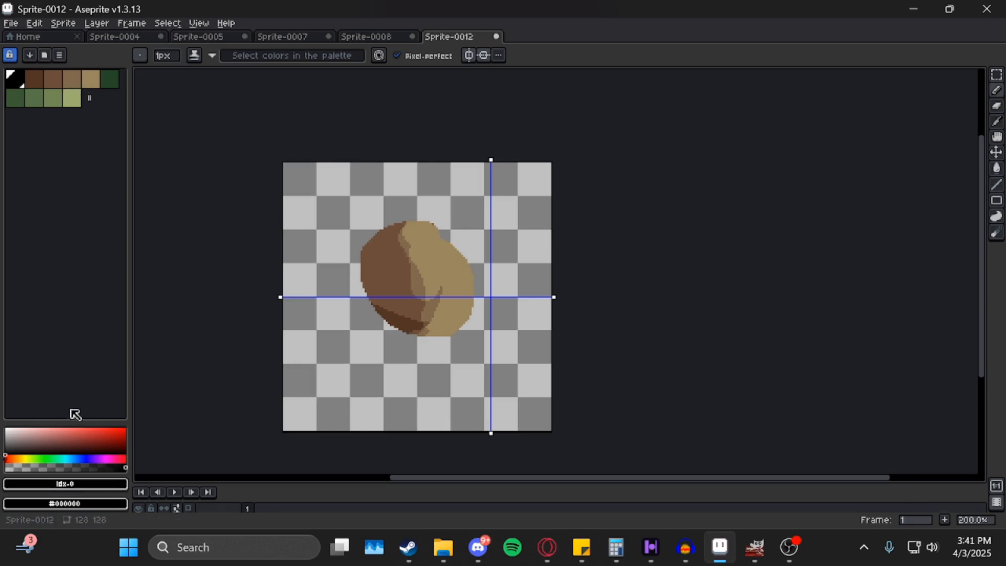
Pick red as the drawing colour and shift its hue toward gold in HSV mode.
left_click(85, 436)
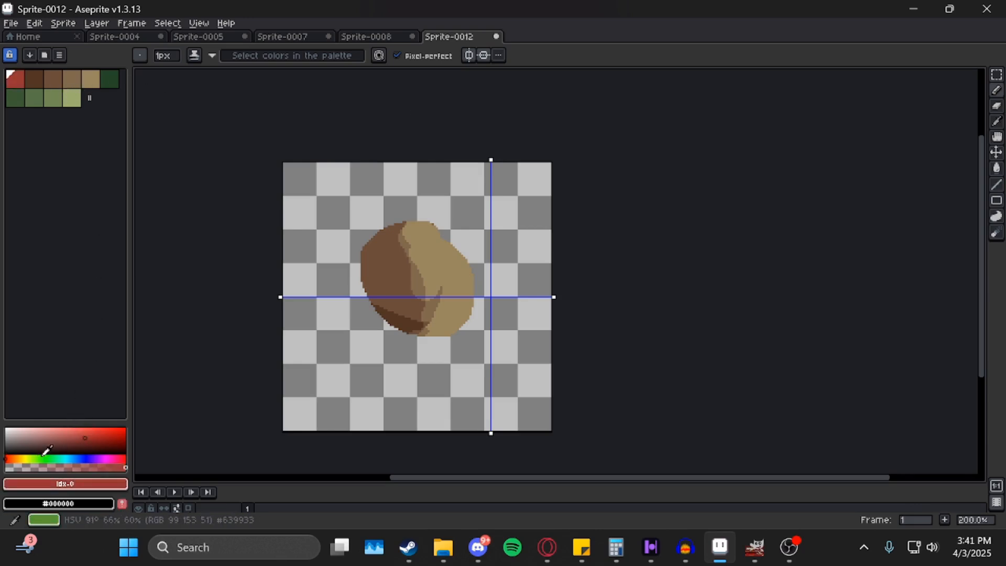
left_click(67, 483)
left_click(36, 401)
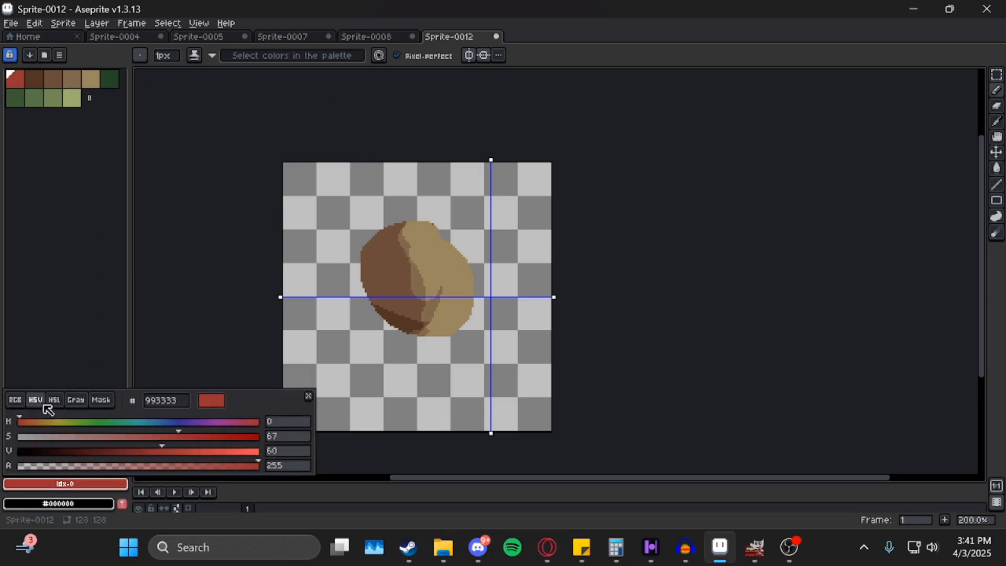
left_click_drag(23, 421, 96, 439)
left_click(36, 401)
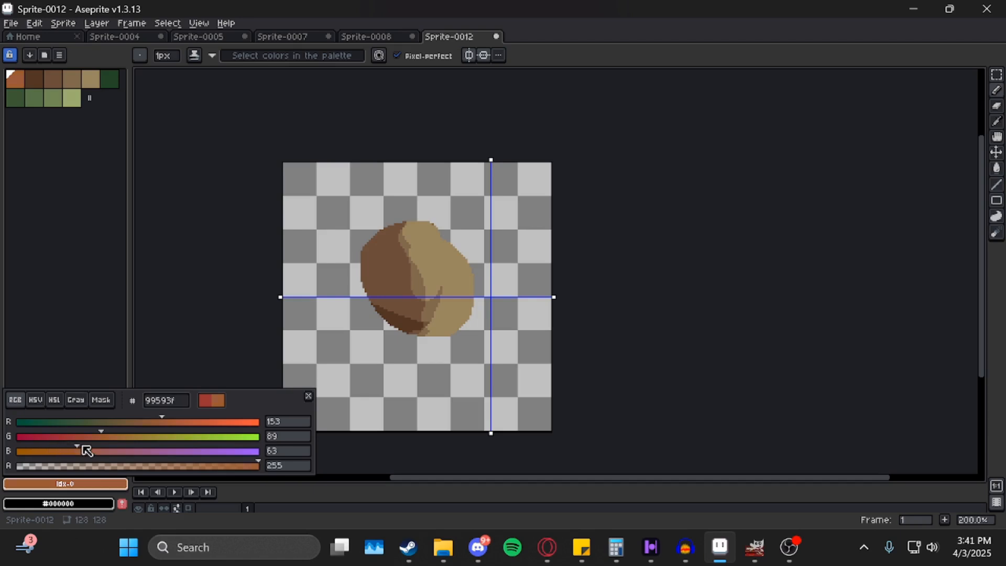
Rework the colour in HSV into a darker green, then enlarge the timeline panel.
left_click(35, 401)
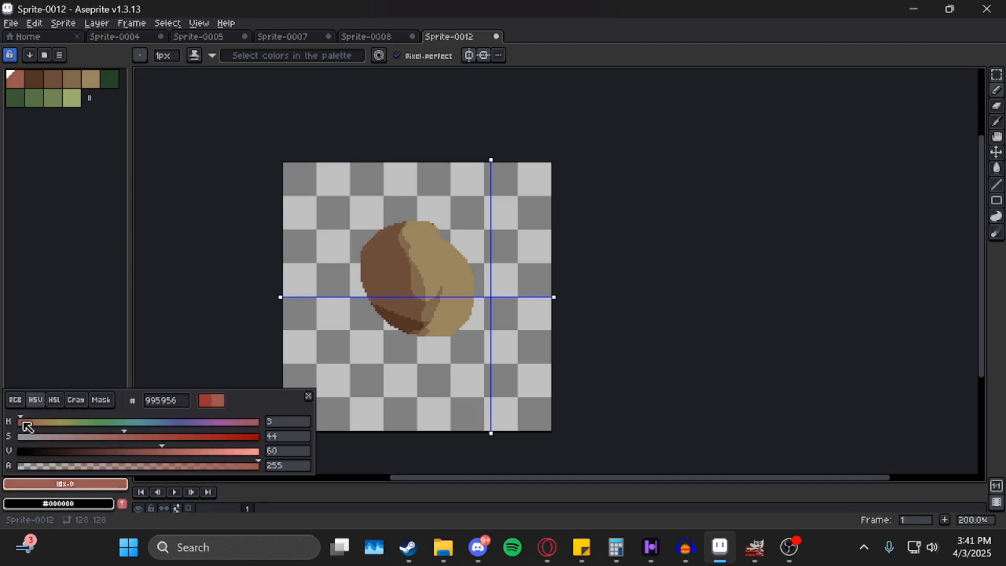
left_click_drag(29, 421, 54, 421)
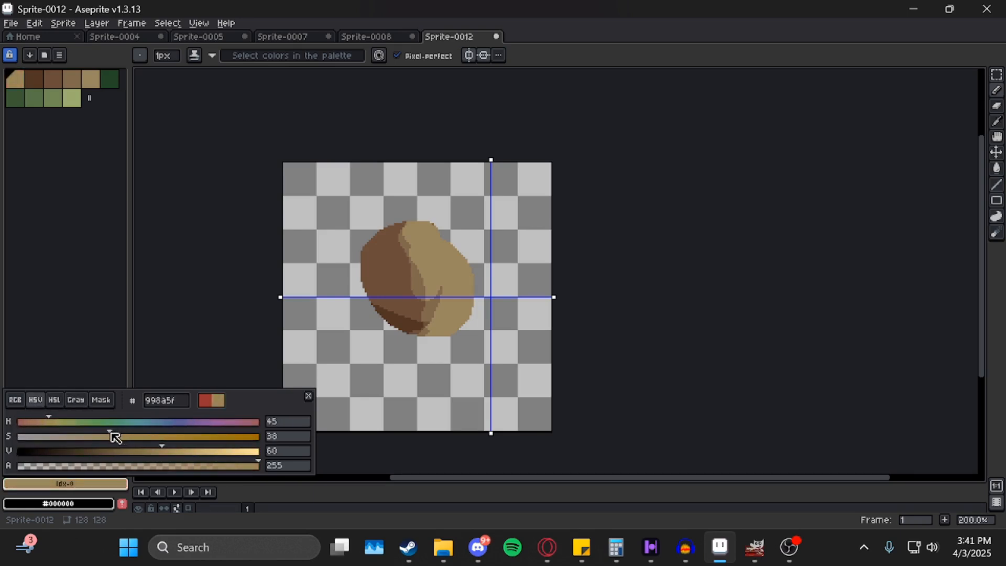
left_click_drag(162, 452, 134, 455)
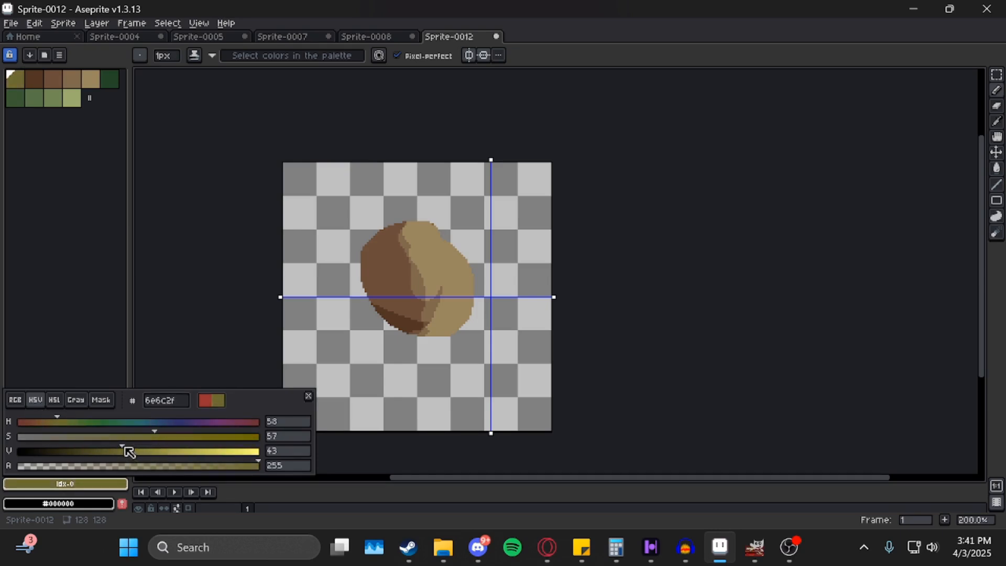
mouse_move(128, 452)
left_mouse_down()
mouse_move(99, 451)
mouse_move(146, 450)
left_mouse_up()
left_click_drag(67, 423, 79, 421)
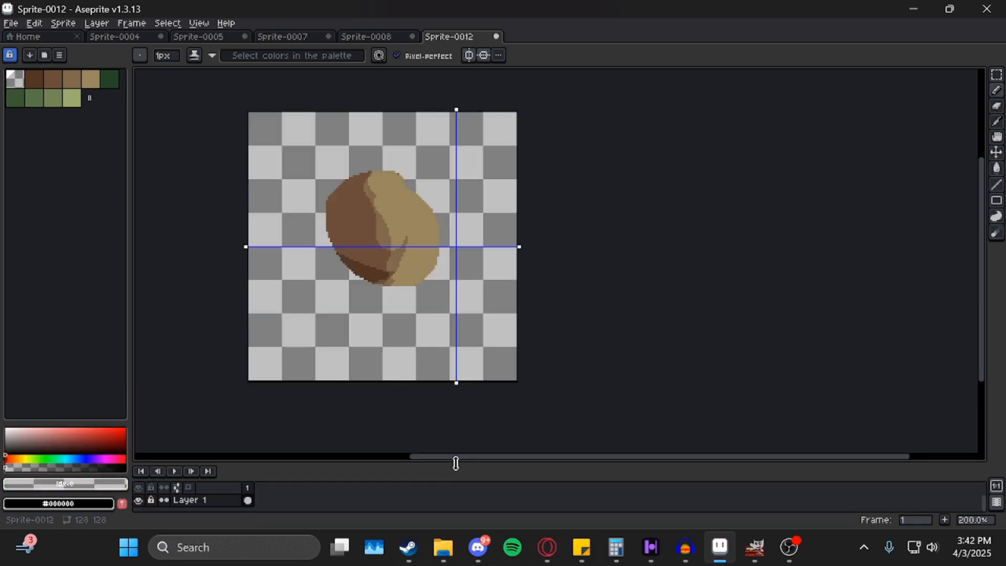
left_click_drag(456, 463, 470, 419)
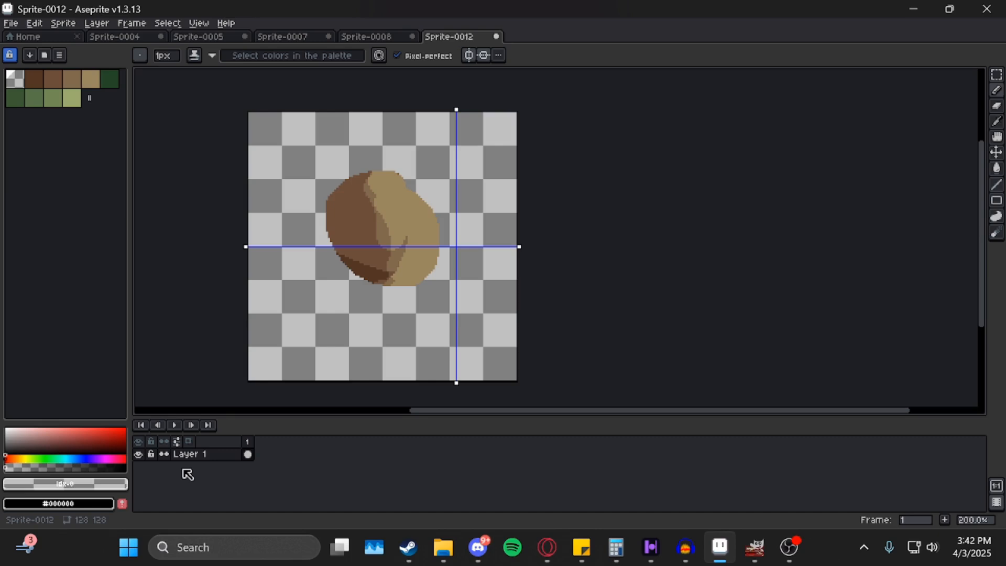
Add Layer 2, set Simple Ink with light green, and undo a mirrored test stroke.
key("shift+n")
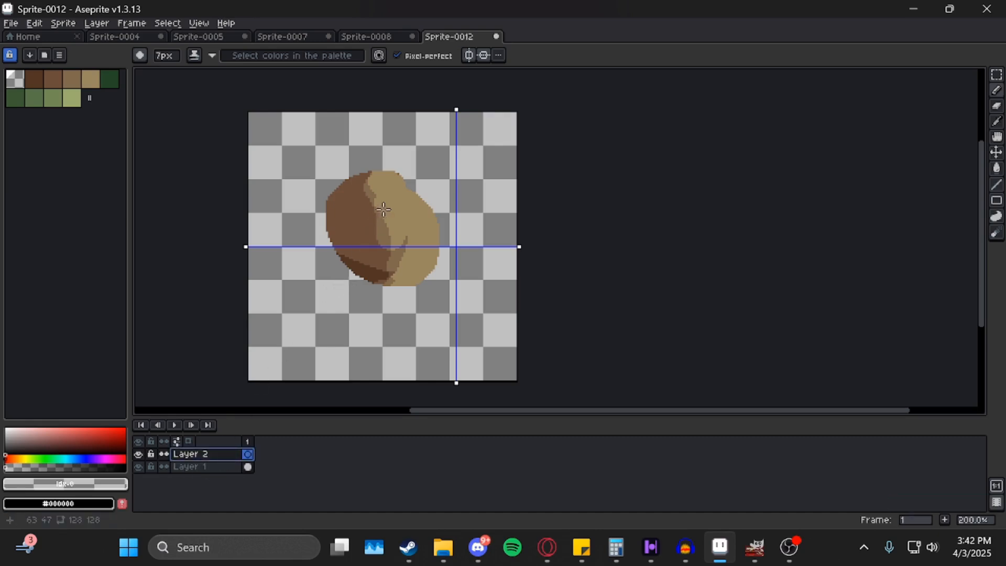
left_click_drag(449, 206, 354, 125)
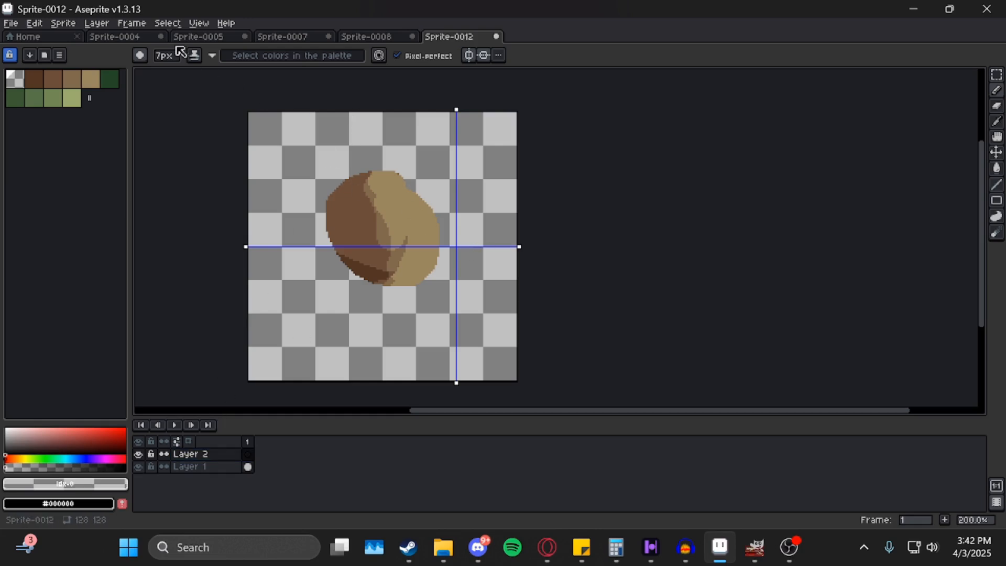
left_click(195, 59)
left_click(219, 73)
scroll(388, 211, "up", 1)
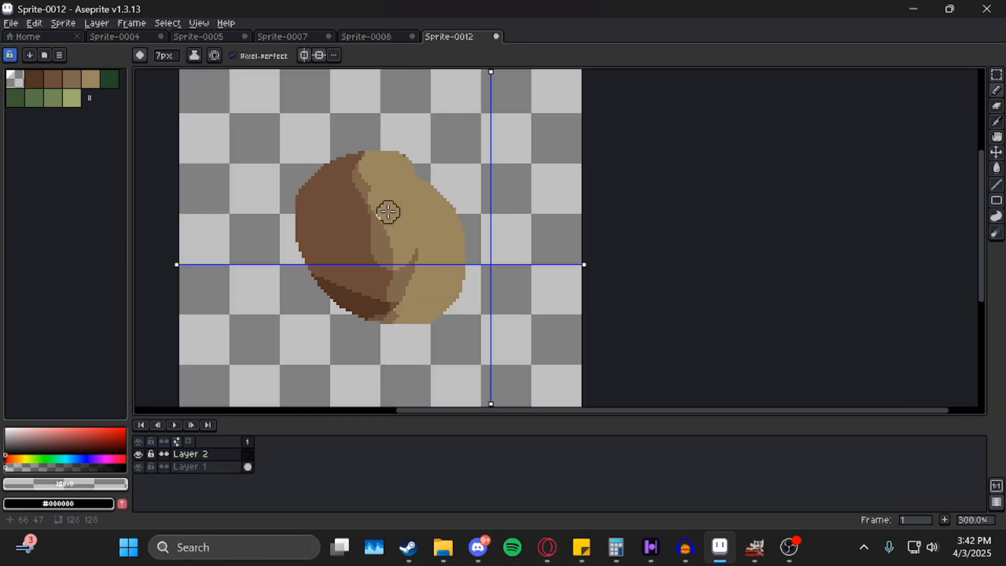
scroll(387, 211, "up", 1, "ctrl")
left_click(72, 97)
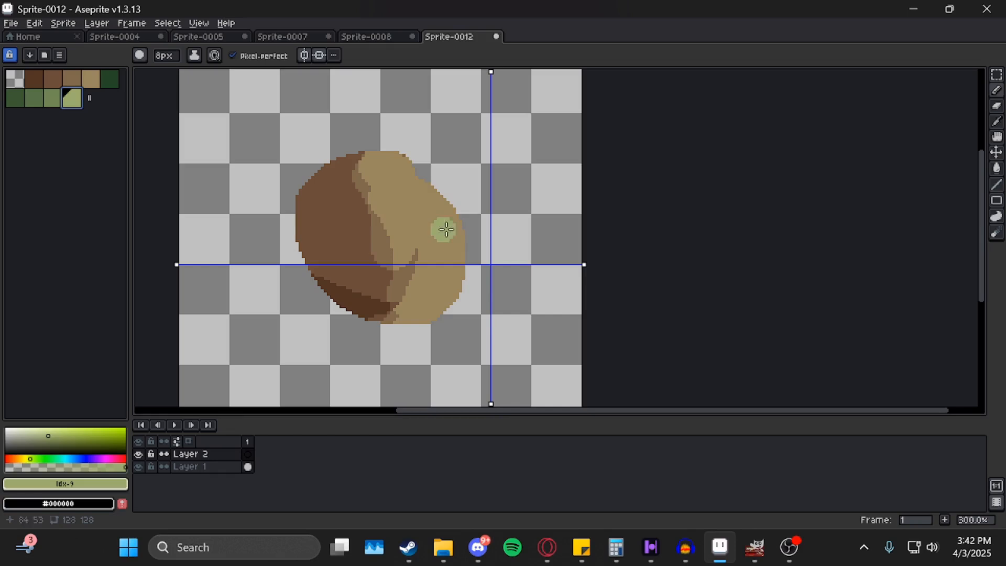
left_click_drag(417, 121, 320, 226)
key("ctrl+z")
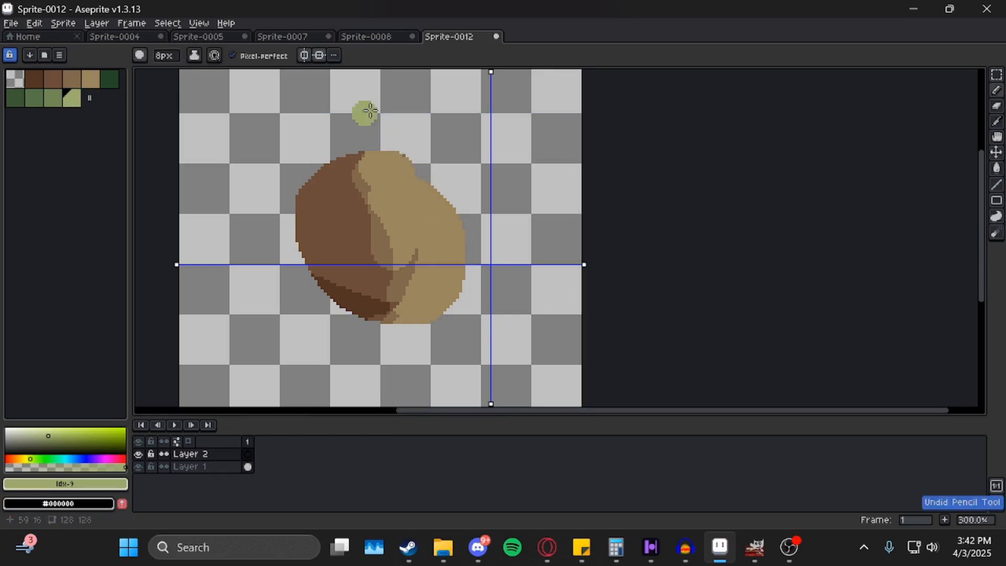
Turn symmetry off and paint a green blob over the brown shape on Layer 2.
left_click(321, 55)
left_click(324, 59)
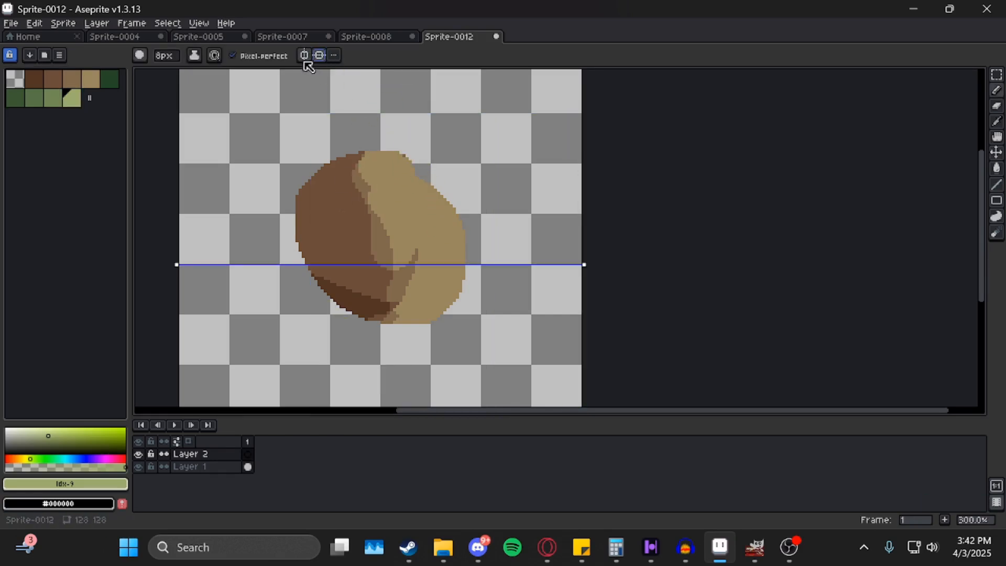
left_click(320, 55)
mouse_move(412, 175)
left_mouse_down()
mouse_move(368, 226)
mouse_move(301, 256)
mouse_move(287, 190)
mouse_move(371, 150)
mouse_move(429, 160)
mouse_move(336, 209)
mouse_move(300, 251)
mouse_move(309, 183)
mouse_move(349, 177)
mouse_move(321, 212)
mouse_move(418, 218)
mouse_move(446, 182)
mouse_move(402, 150)
mouse_move(392, 335)
mouse_move(492, 225)
mouse_move(375, 294)
mouse_move(433, 212)
mouse_move(358, 247)
mouse_move(436, 225)
mouse_move(430, 238)
mouse_move(303, 193)
mouse_move(431, 281)
mouse_move(442, 317)
mouse_move(483, 236)
mouse_move(439, 217)
left_mouse_up()
scroll(398, 204, "left", 2)
scroll(398, 205, "down", 1)
Add Layer 3 above Layer 1 and move it to the bottom of the stack.
key("v")
left_click(220, 466)
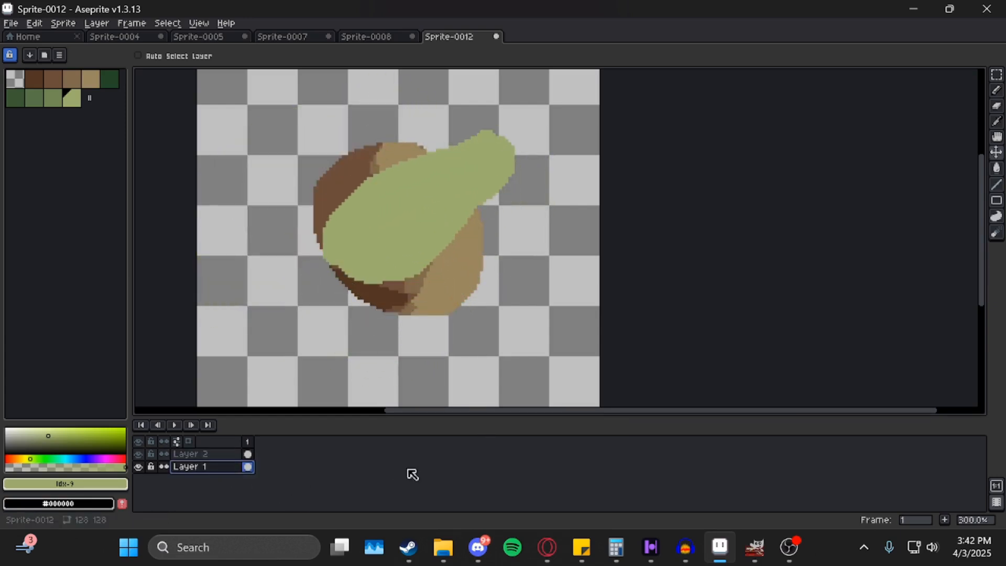
key("shift+n")
left_click_drag(222, 467, 218, 492)
left_click(220, 468)
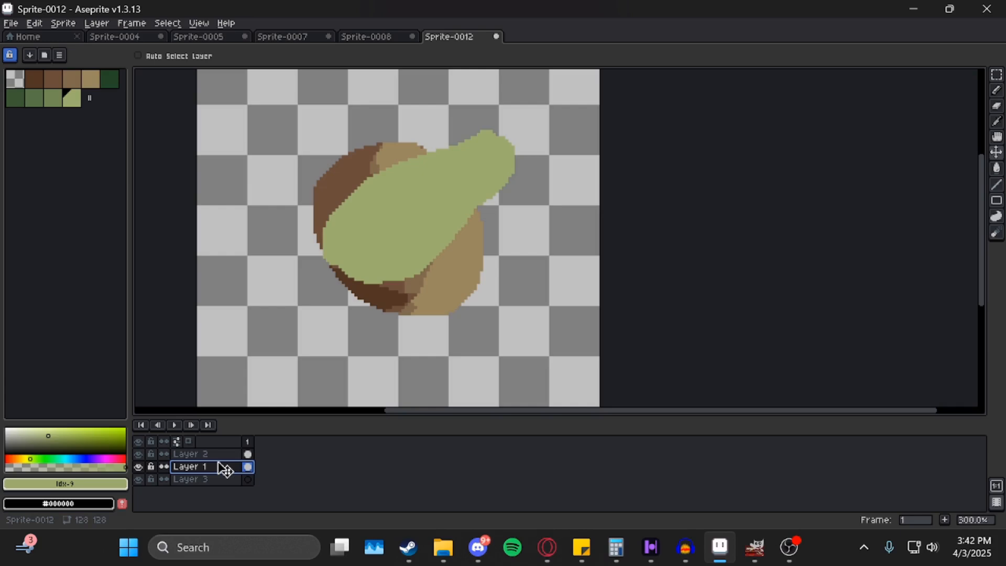
left_click_drag(226, 469, 227, 496)
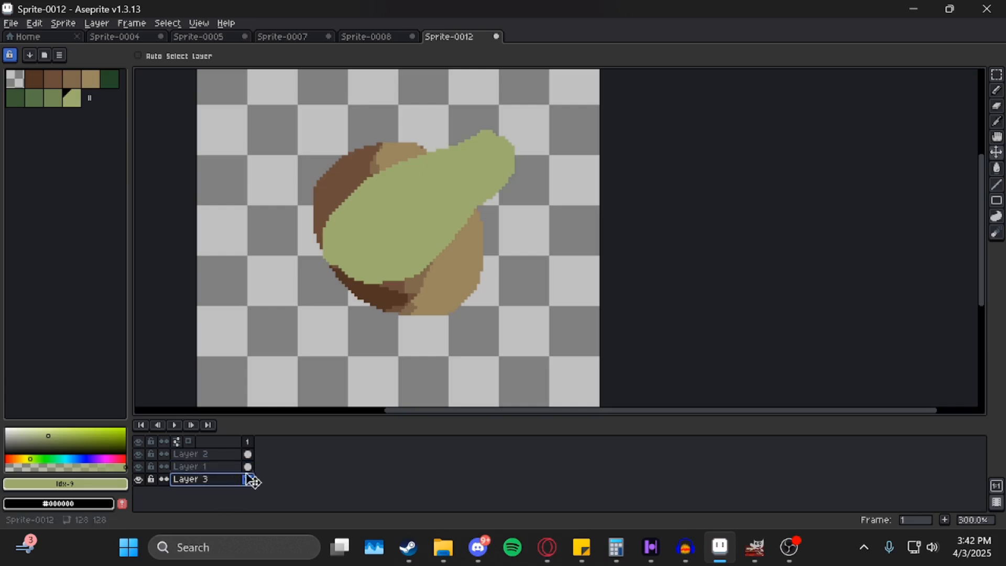
Pencil green streaks on Layer 3, shift them up-right, and add a second frame.
key("b")
mouse_move(420, 111)
left_mouse_down()
mouse_move(243, 278)
mouse_move(362, 300)
mouse_move(443, 350)
left_mouse_up()
key("v")
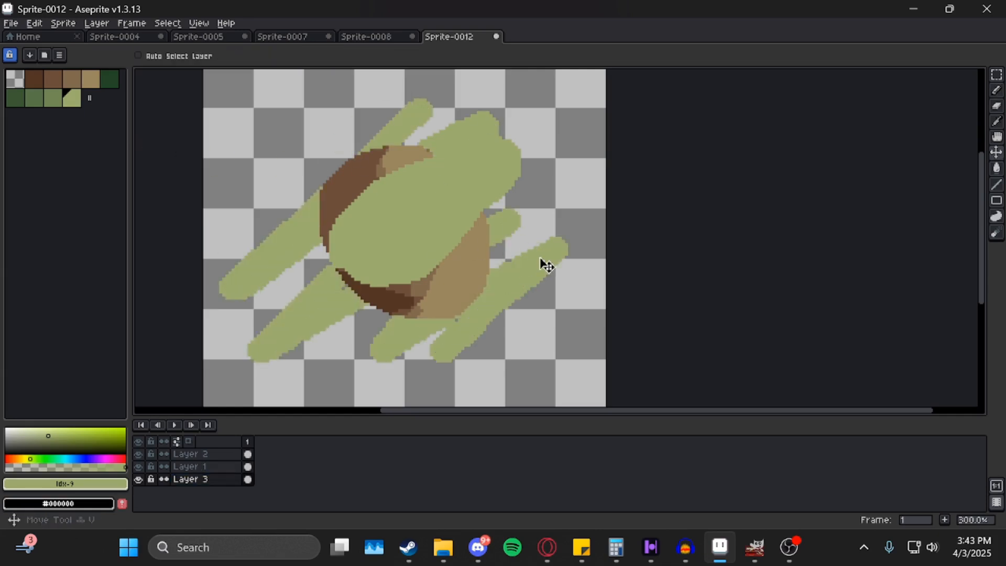
mouse_move(541, 265)
left_mouse_down()
mouse_move(467, 292)
mouse_move(557, 222)
mouse_move(615, 228)
mouse_move(574, 254)
left_mouse_up()
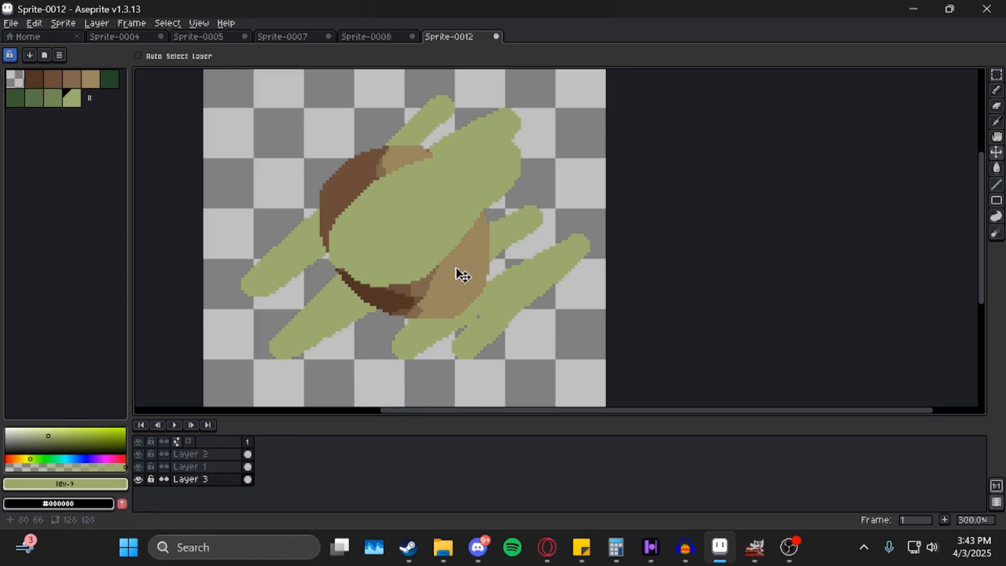
key("alt+n")
left_click(260, 442)
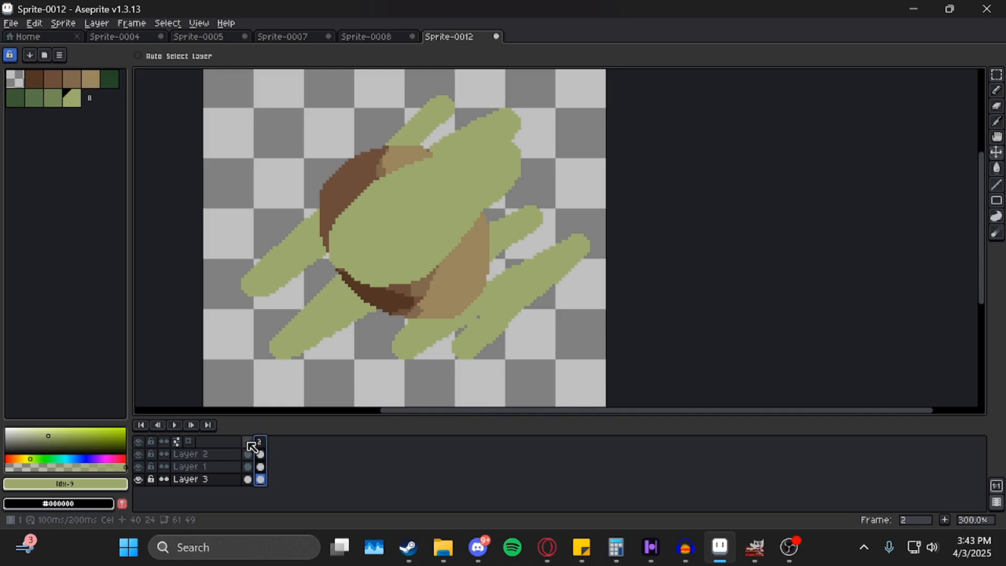
With the pencil, paint a green dot on frame 1 of Layer 3.
mouse_move(384, 279)
left_mouse_down()
mouse_move(395, 273)
mouse_move(409, 298)
left_mouse_up()
key("b")
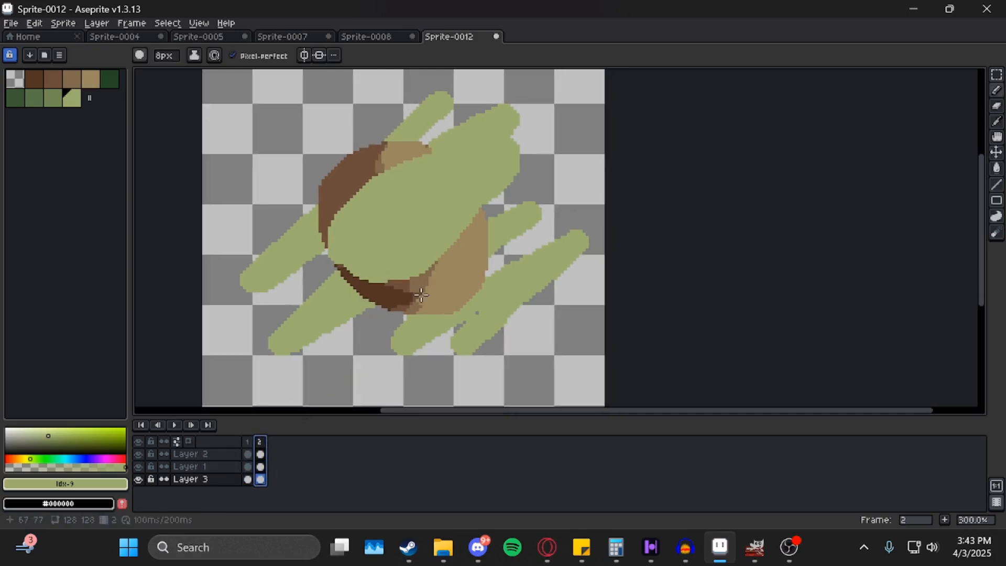
right_click(261, 442)
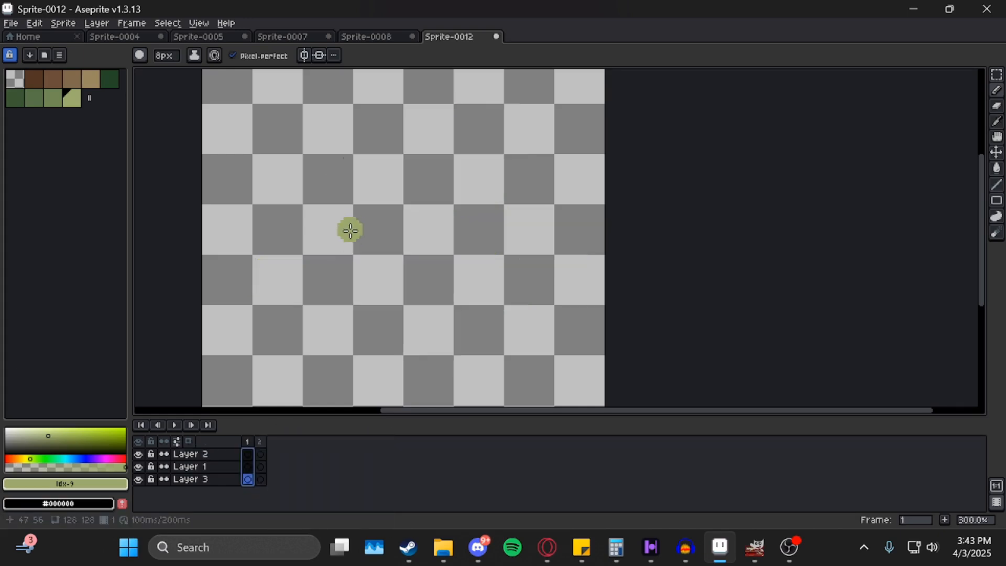
scroll(350, 231, "up", 1)
scroll(350, 231, "up", 1)
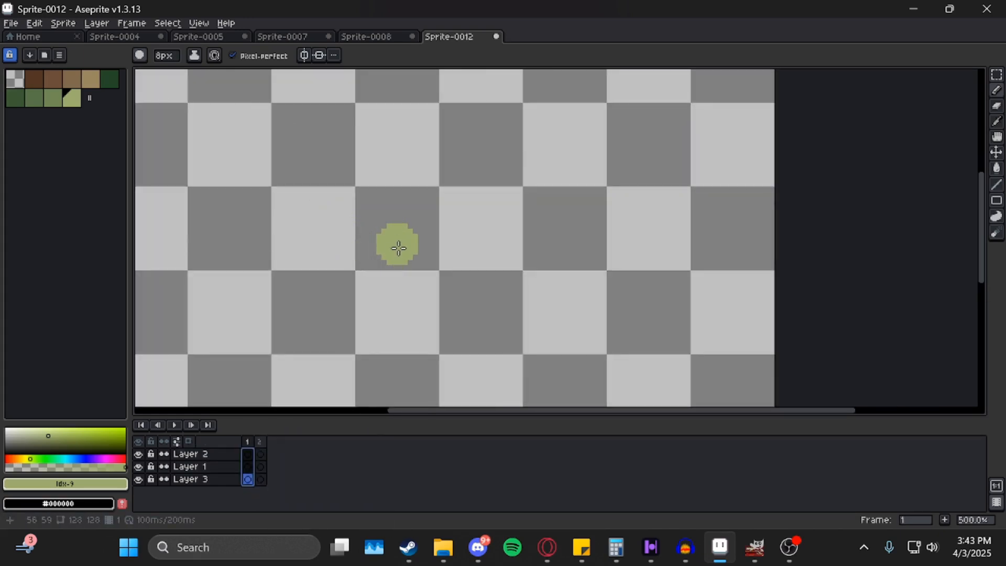
left_click(399, 252)
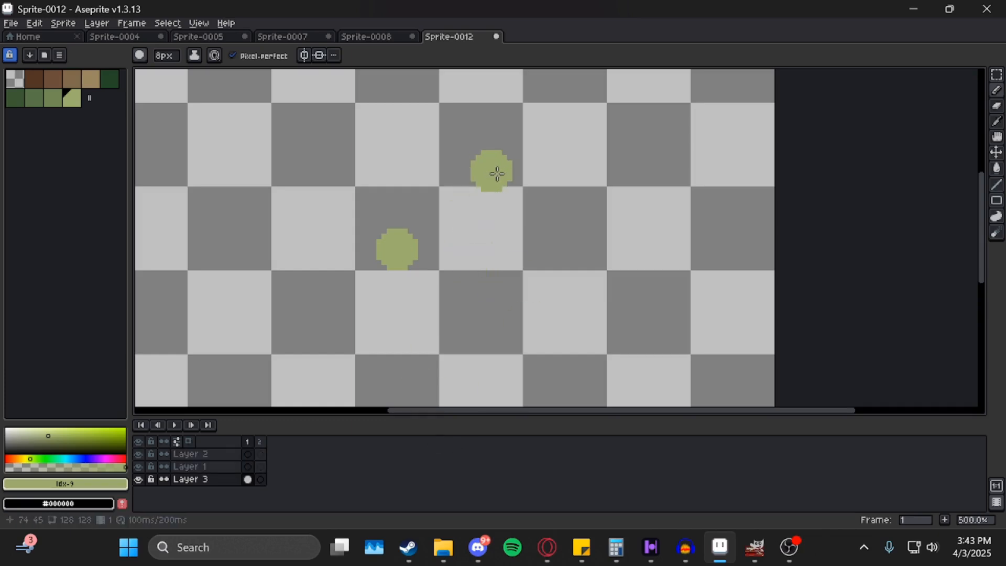
Paint a dot higher up on frame 2, then play and stop the animation.
left_click(258, 476)
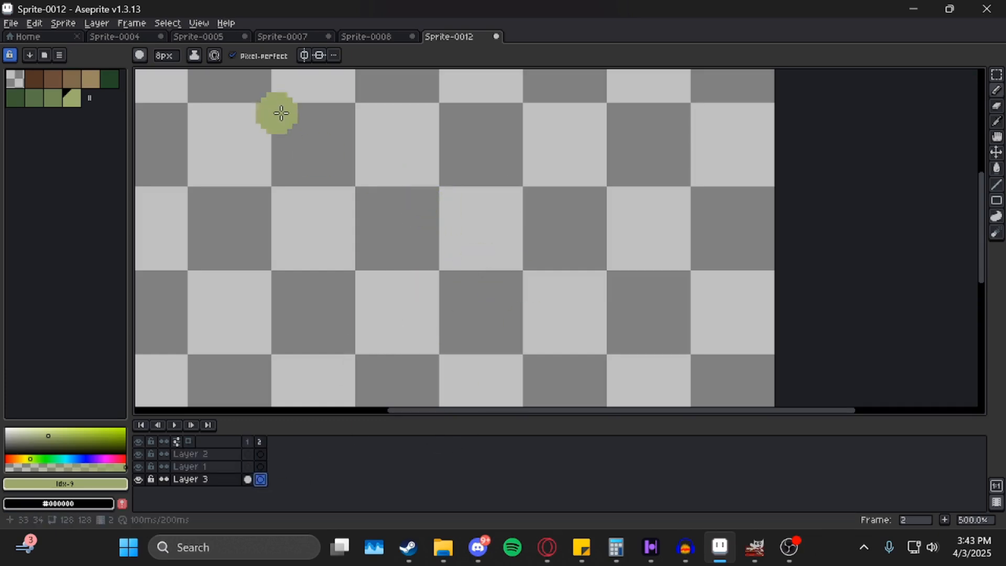
left_click(397, 153)
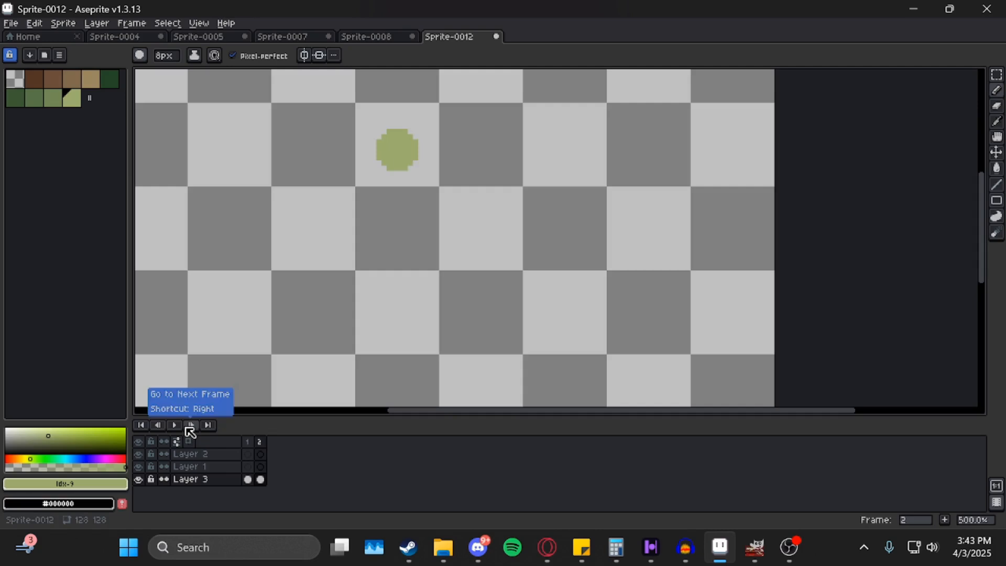
left_click(175, 425)
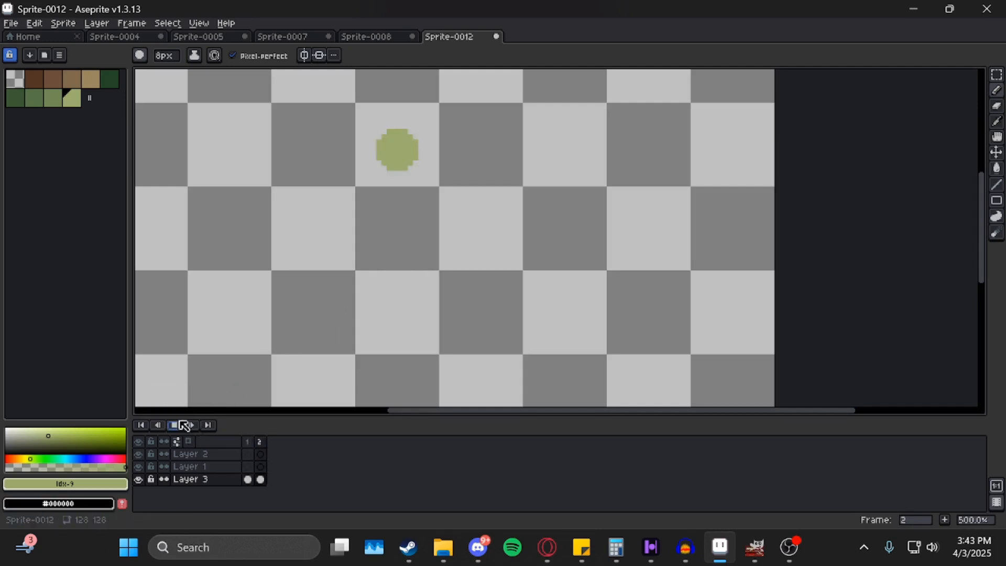
left_click(178, 426)
Zoom out on the canvas and turn on onion skinning with F3.
left_click_drag(504, 275, 522, 292)
scroll(492, 205, "down", 3)
key("alt+r")
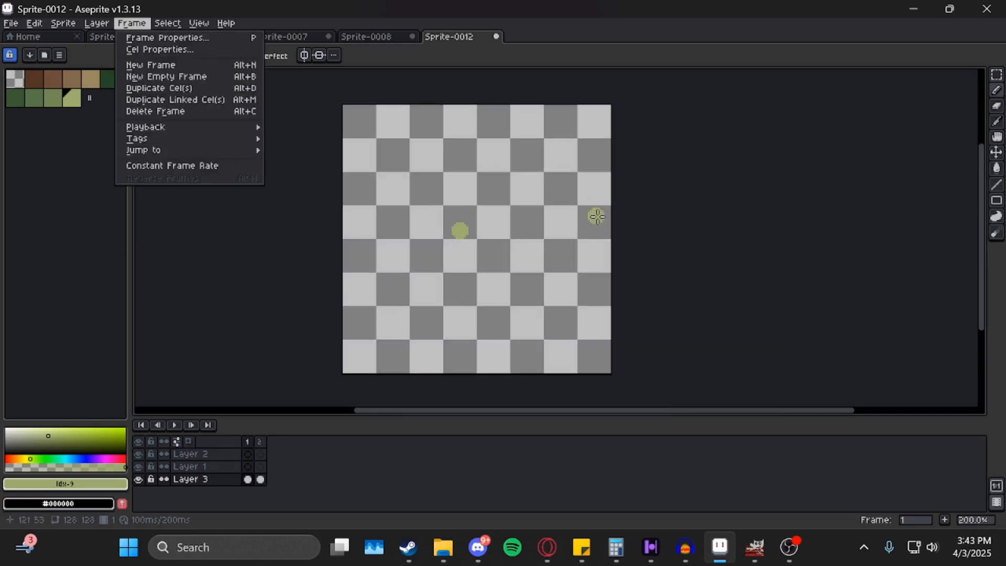
key("Escape")
scroll(526, 219, "up", 2)
mouse_move(481, 211)
left_mouse_down()
mouse_move(502, 226)
mouse_move(466, 223)
left_mouse_up()
key("F3")
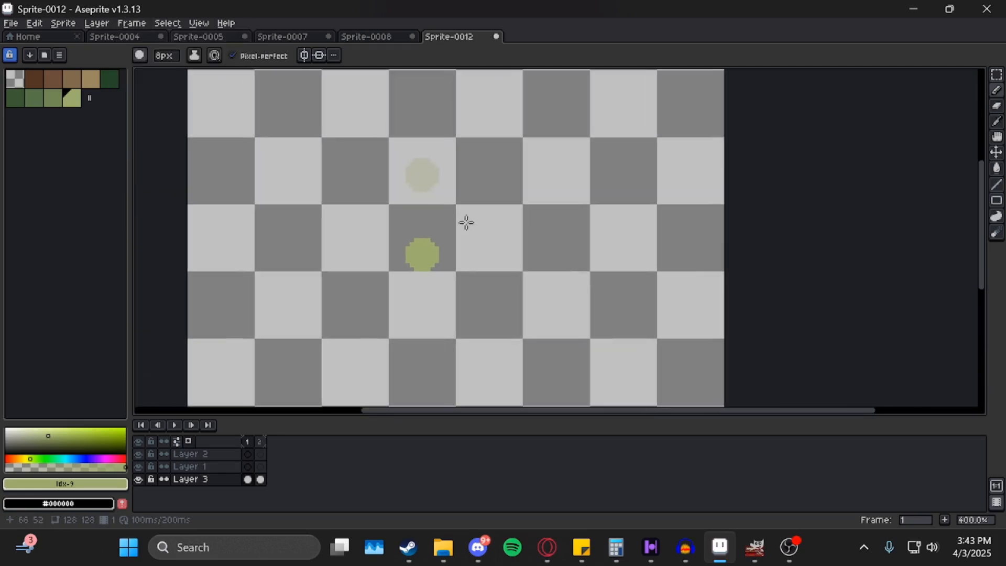
scroll(472, 180, "up", 2)
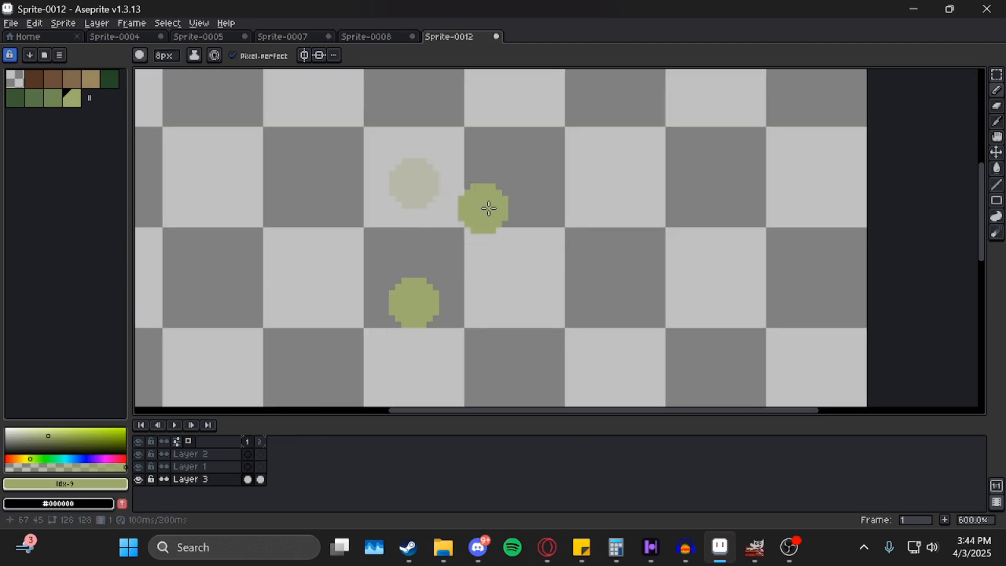
left_click_drag(493, 195, 506, 179)
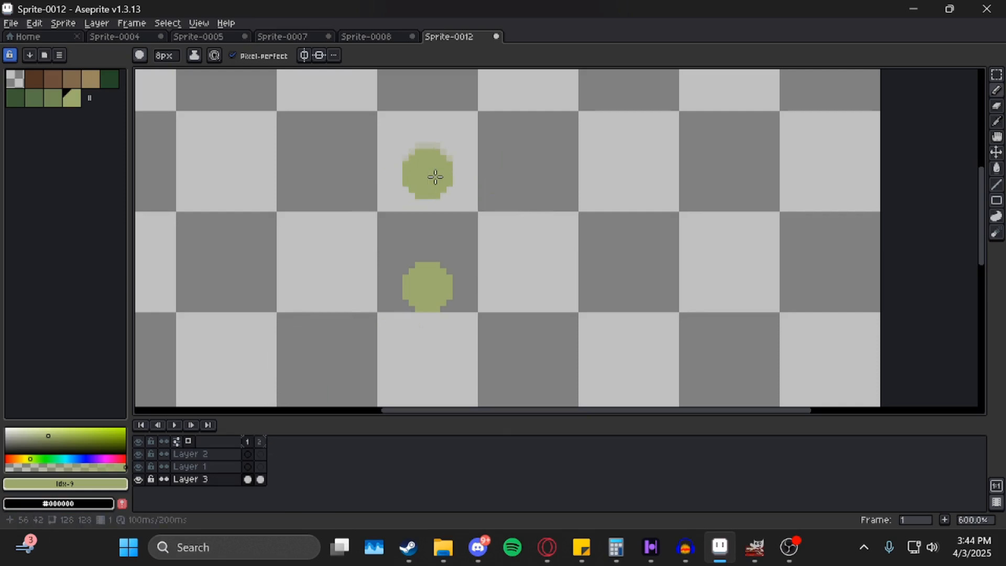
Add a second dot beside the existing dot on frame 1 and on frame 2.
left_click(559, 286)
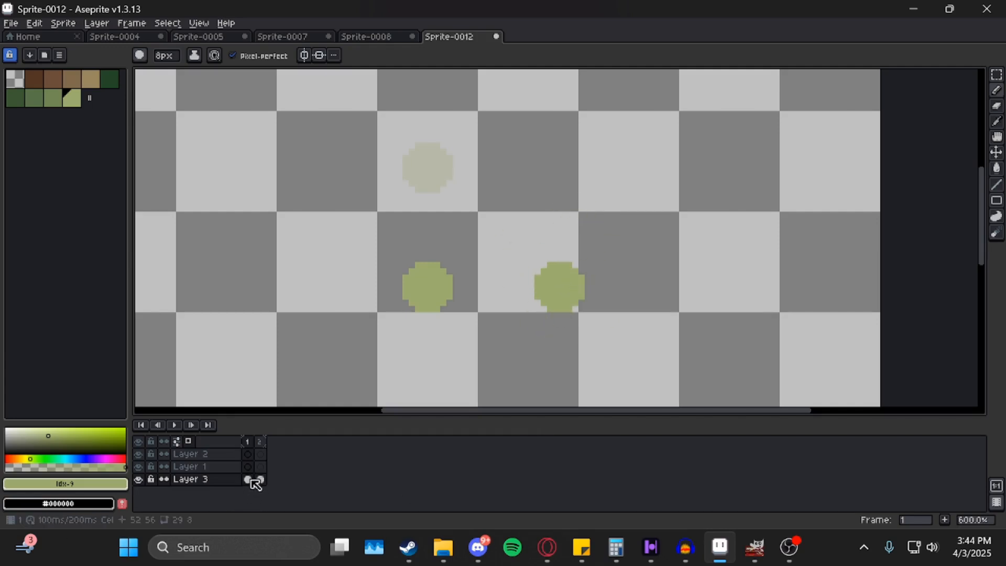
left_click(261, 443)
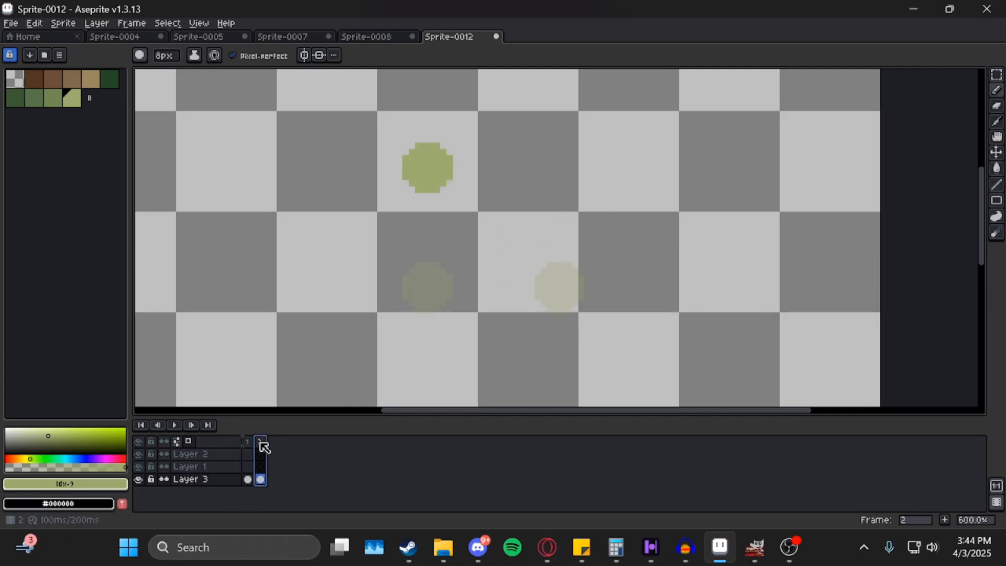
left_click(249, 443)
left_click(262, 444)
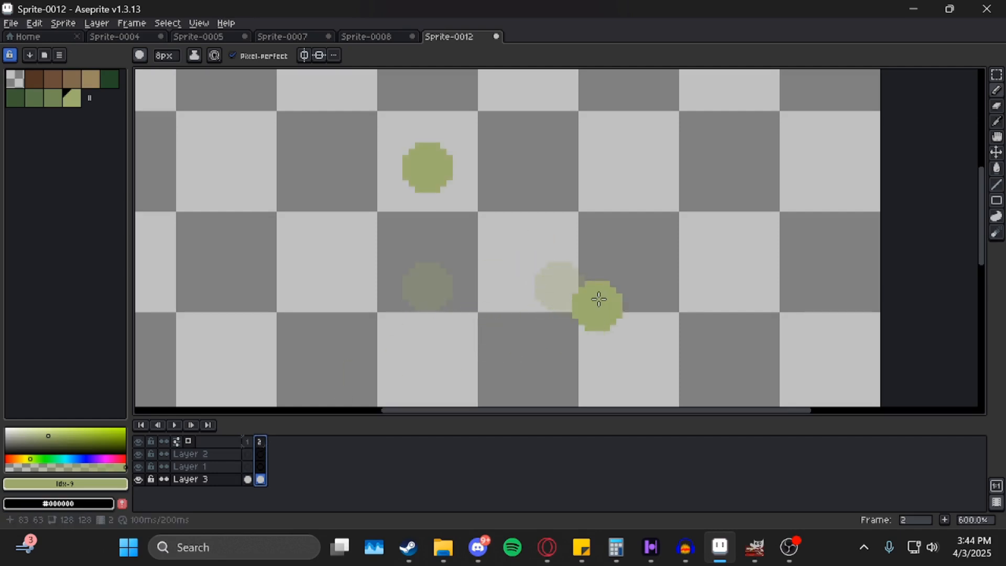
left_click(566, 167)
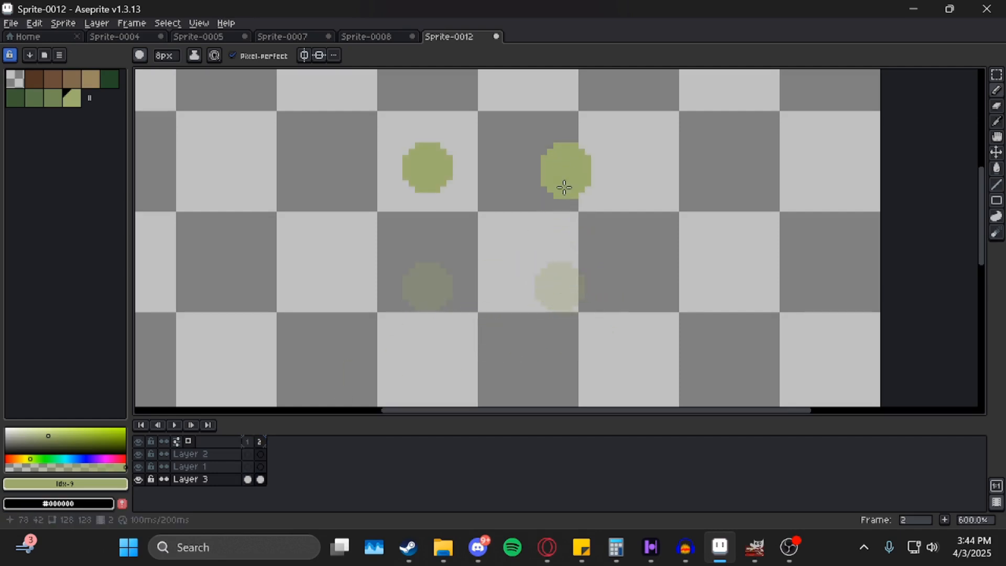
Flip between frames 1 and 2 to compare the dots, ending on frame 2.
left_click(249, 443)
left_click(260, 443)
left_click(248, 443)
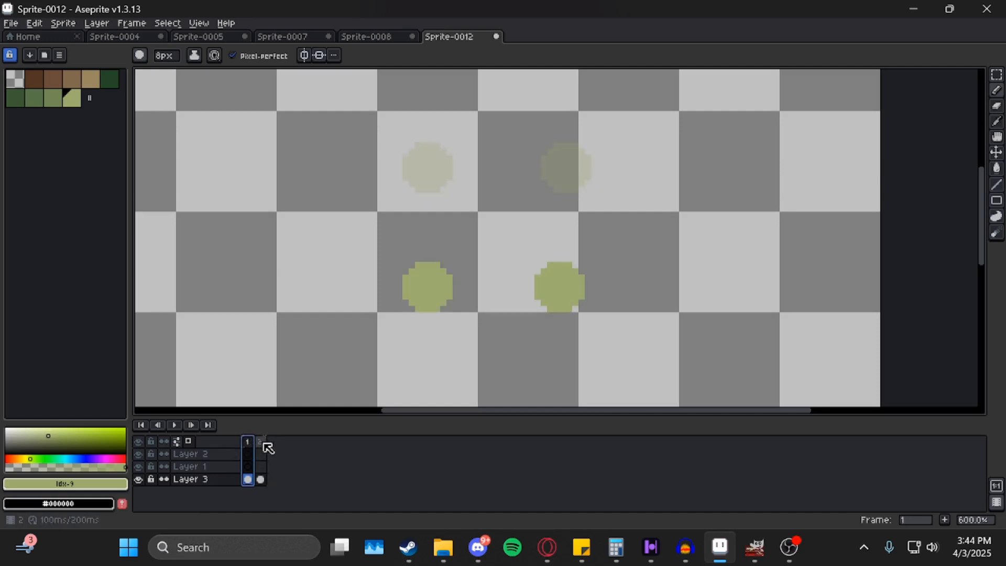
left_click(259, 443)
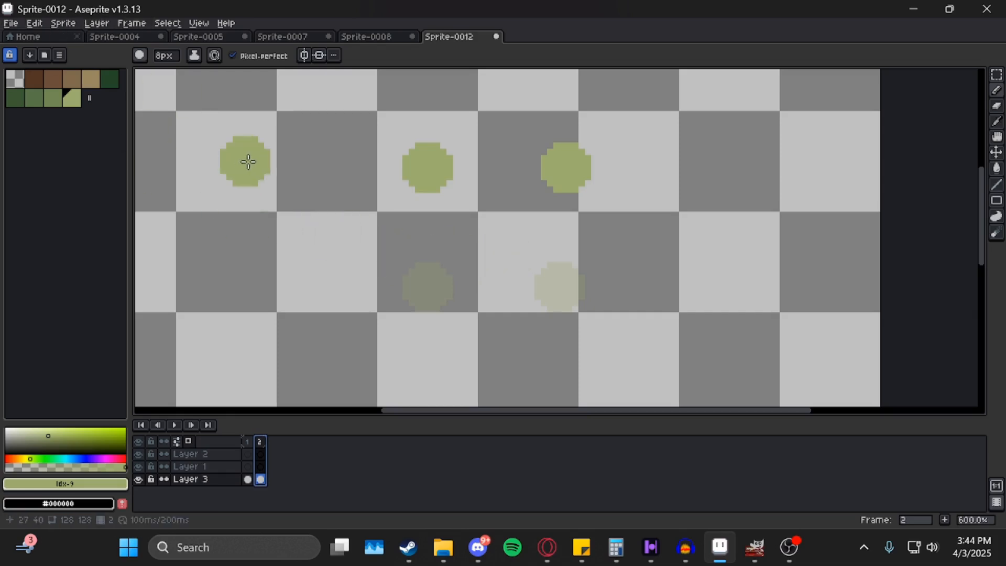
scroll(597, 219, "down", 1)
mouse_move(640, 197)
left_mouse_down()
mouse_move(626, 276)
mouse_move(594, 186)
left_mouse_up()
scroll(626, 276, "down", 3)
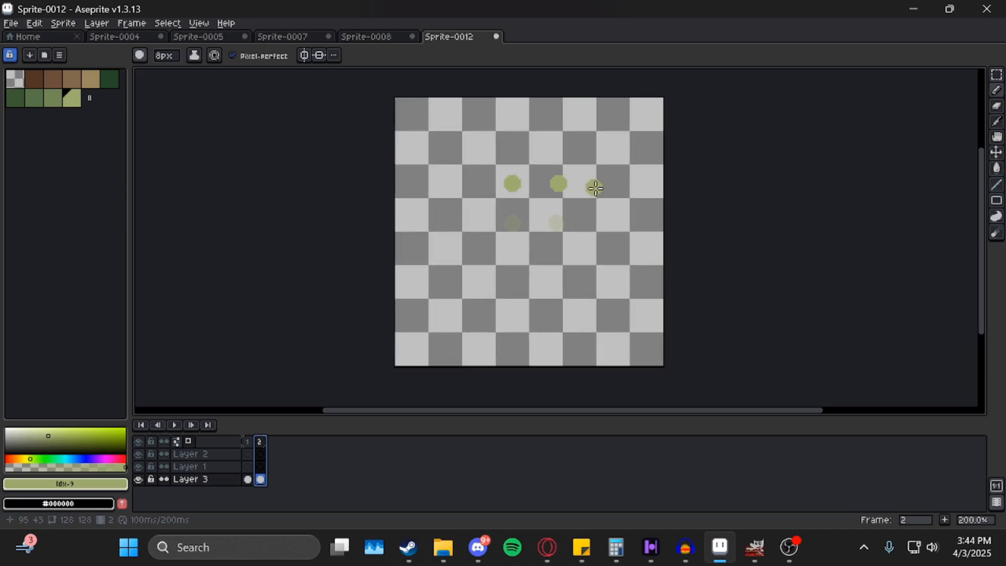